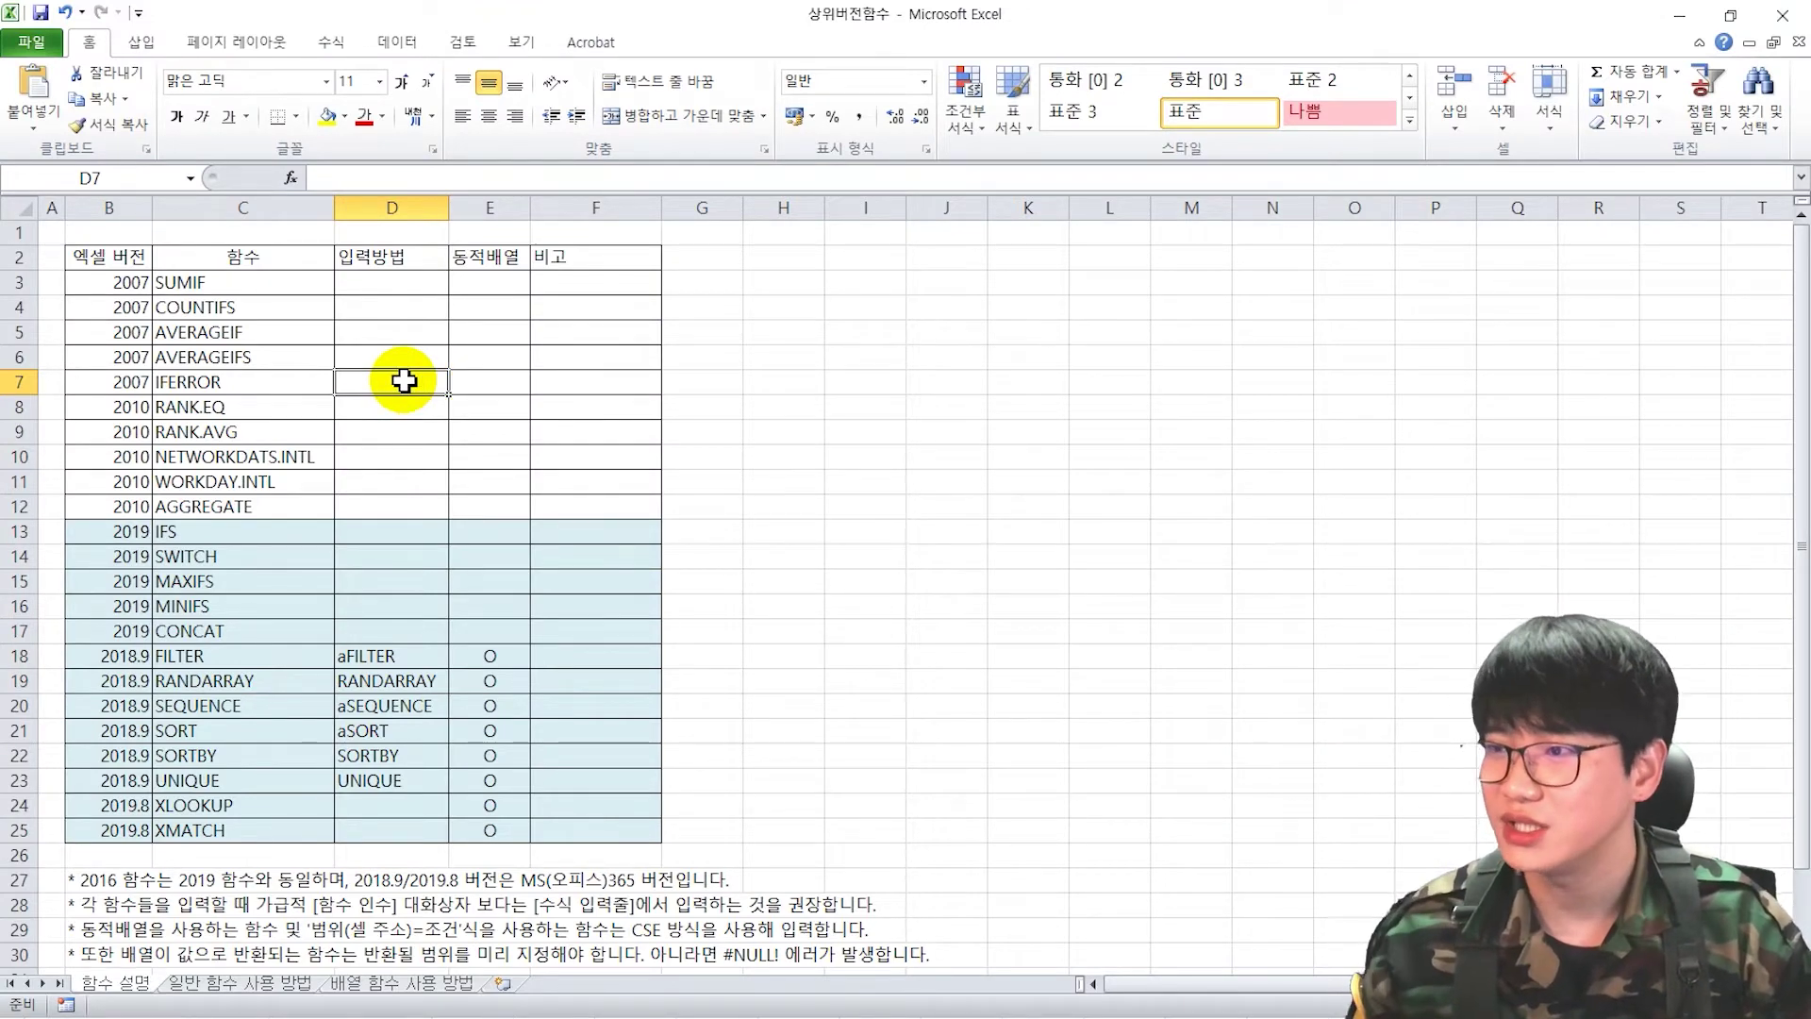
Step: Review the shaded 2019 and Microsoft 365 function rows in the table, including their dynamic array column
click(462, 176)
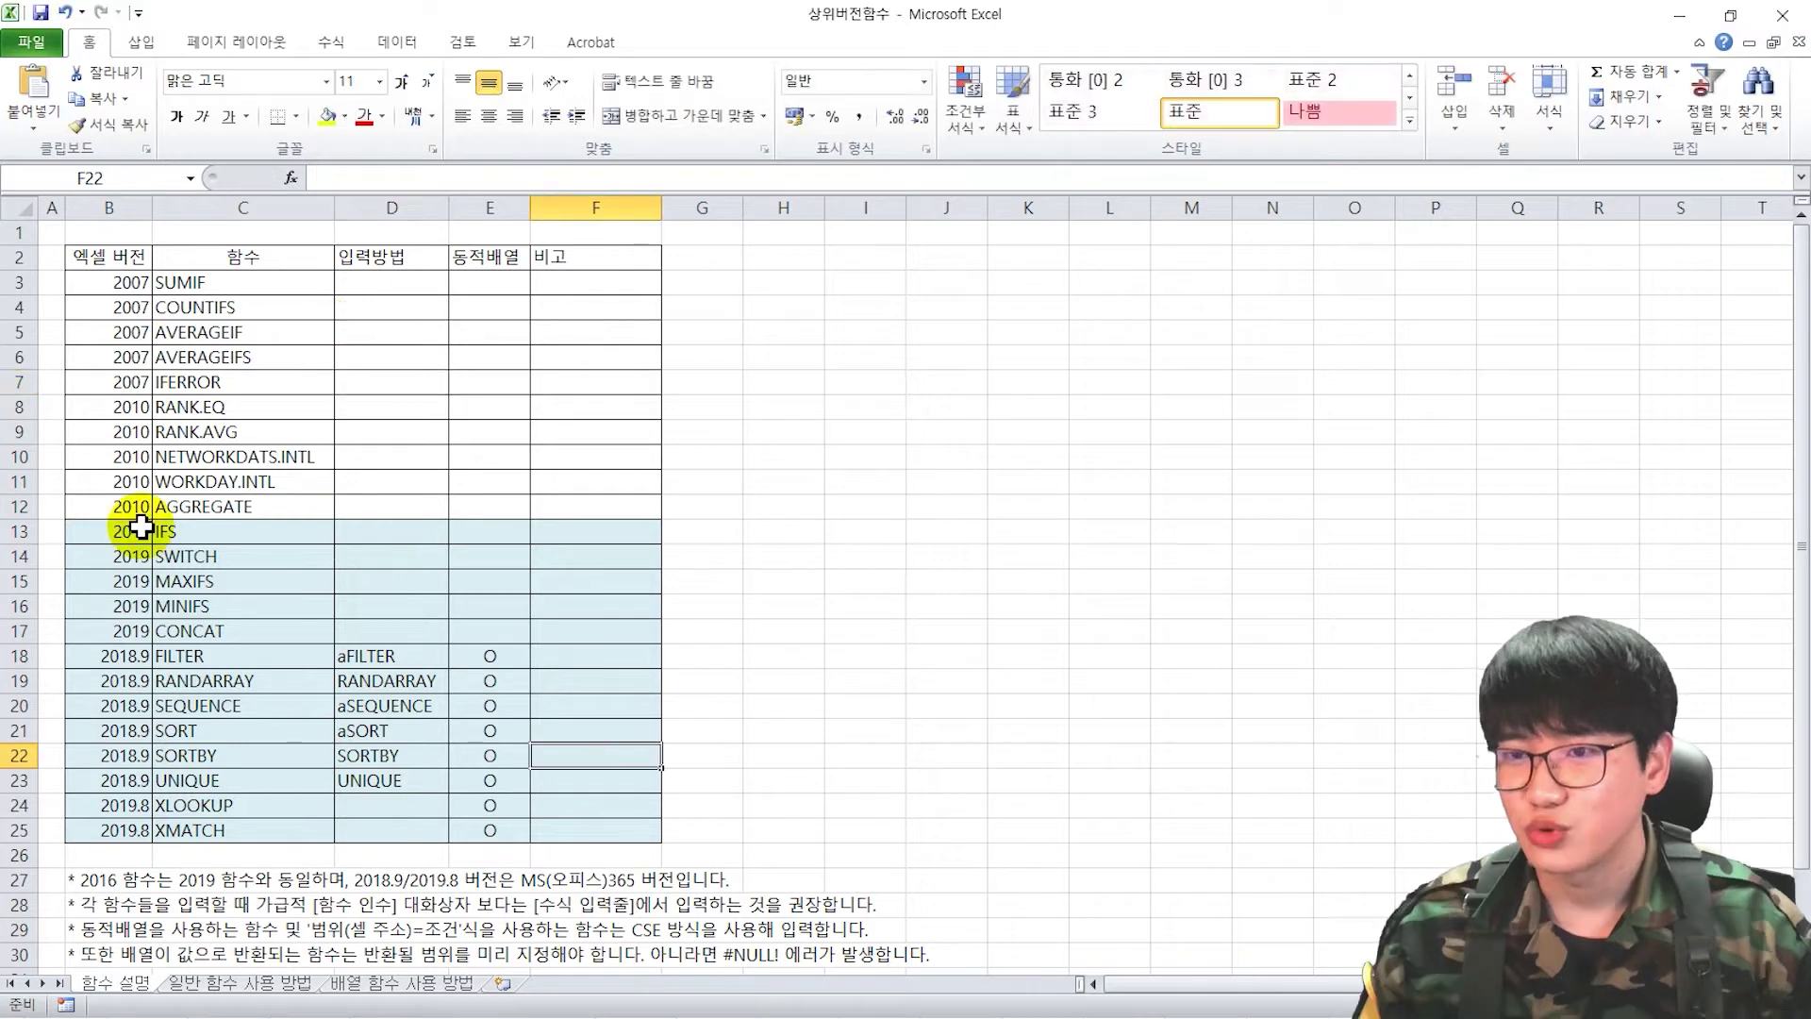
drag(141, 526, 599, 828)
click(680, 830)
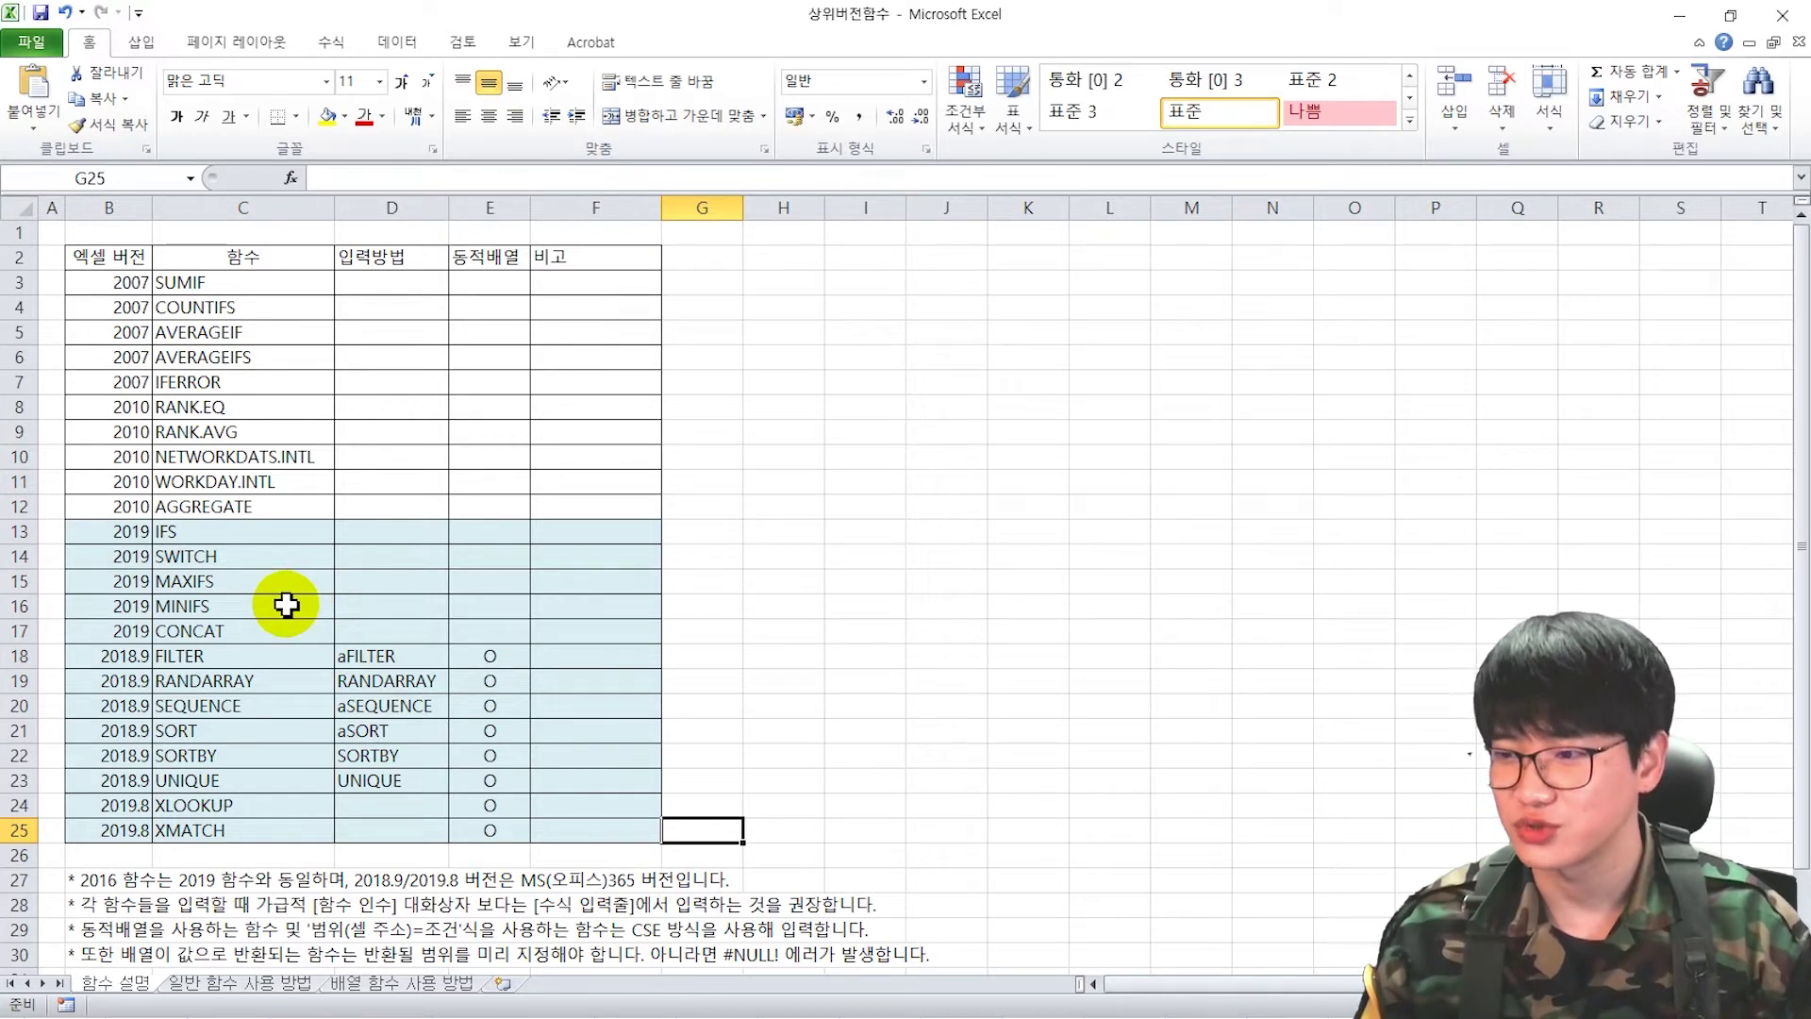
drag(489, 651, 490, 832)
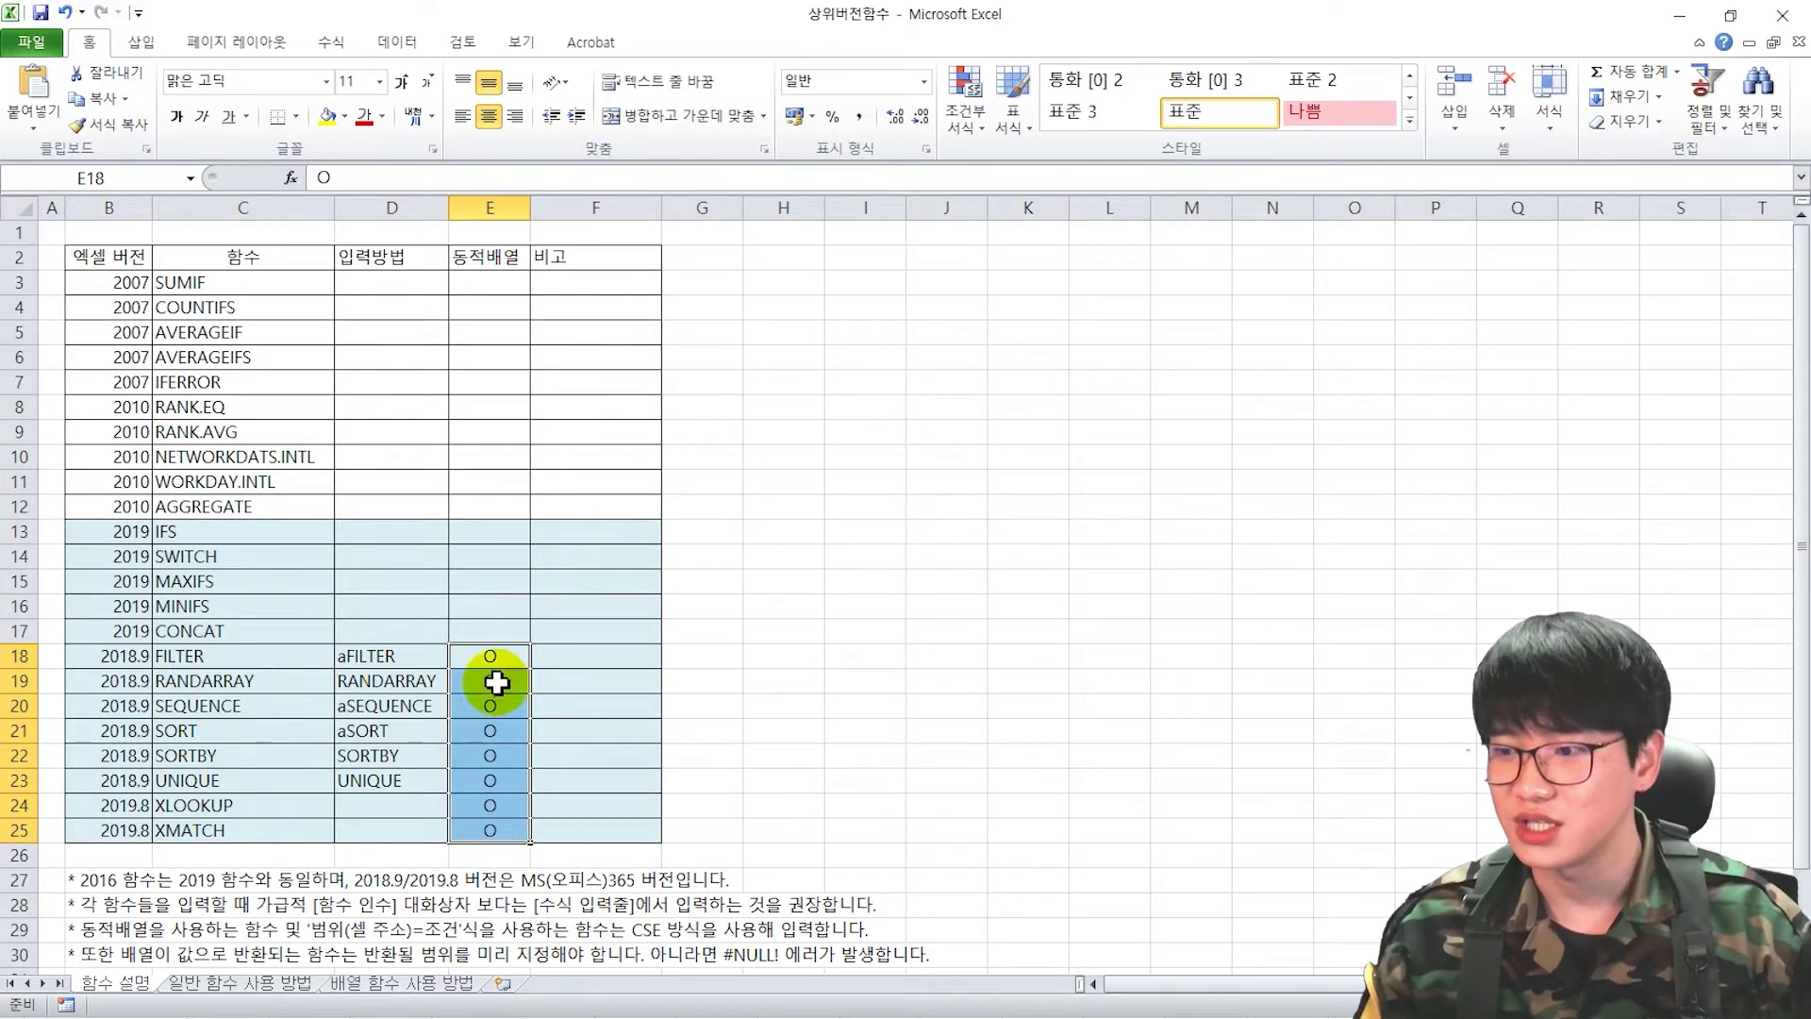
drag(110, 654, 634, 846)
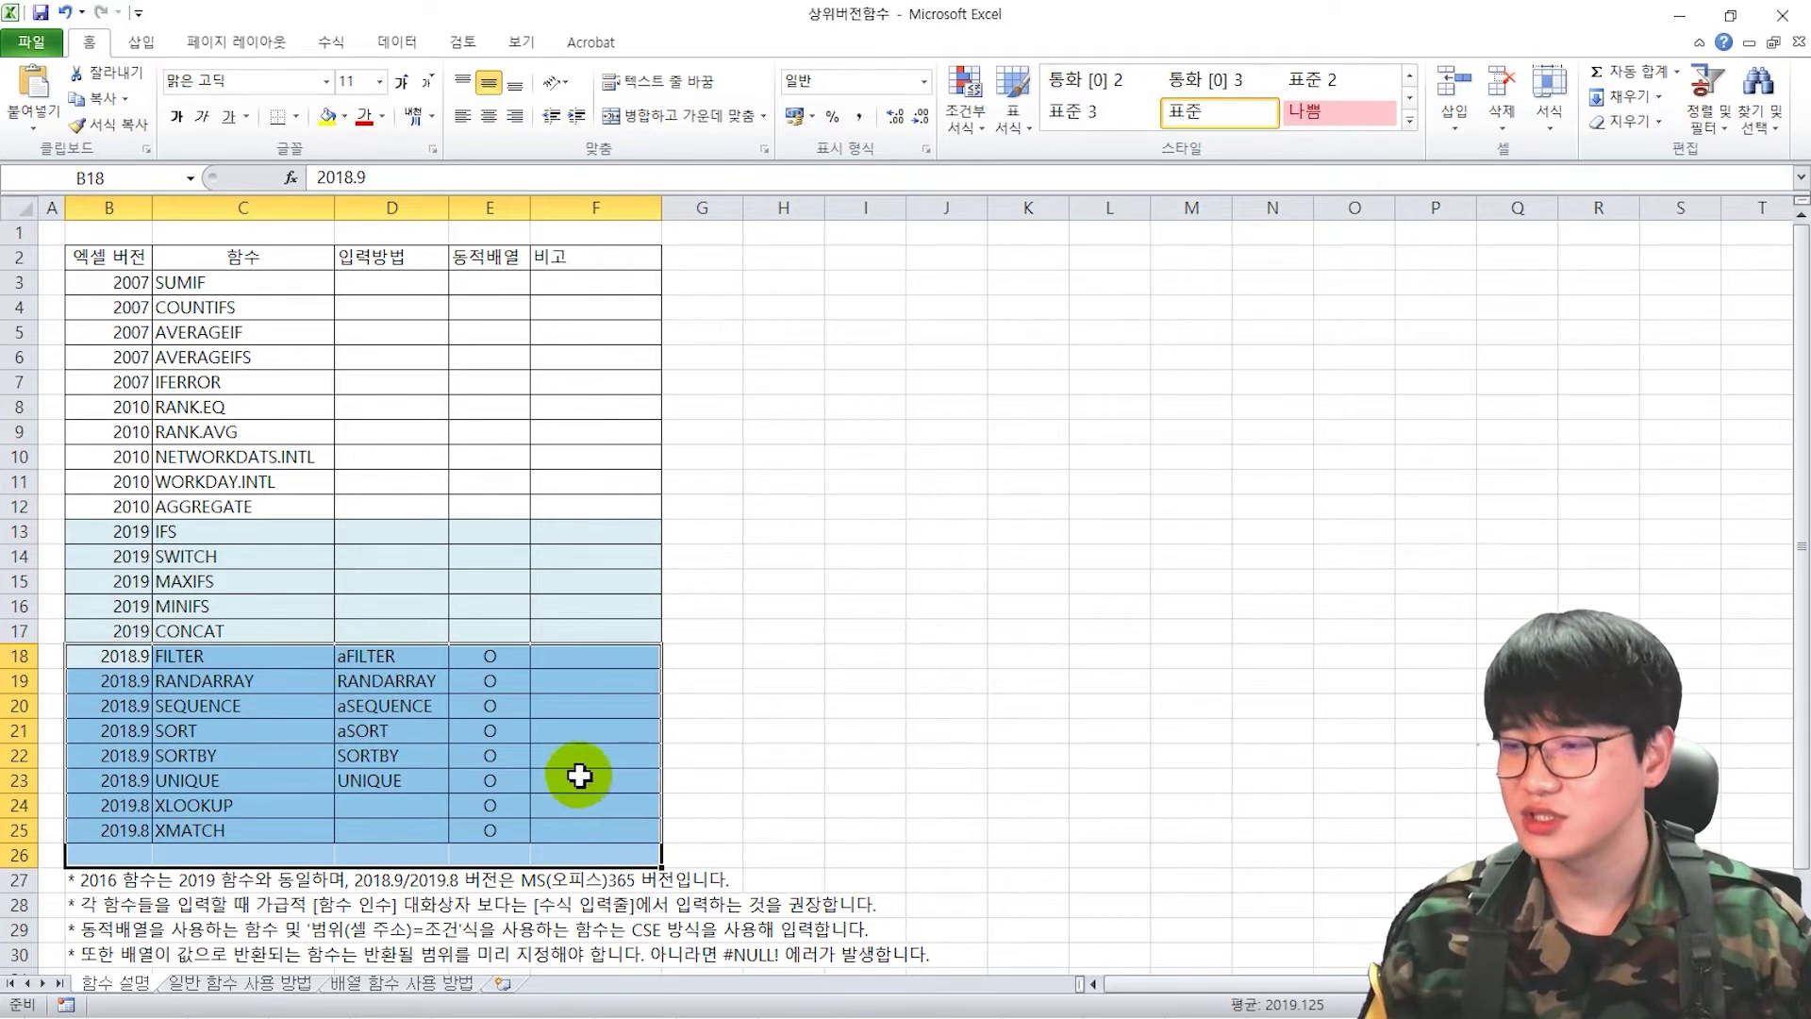
click(763, 742)
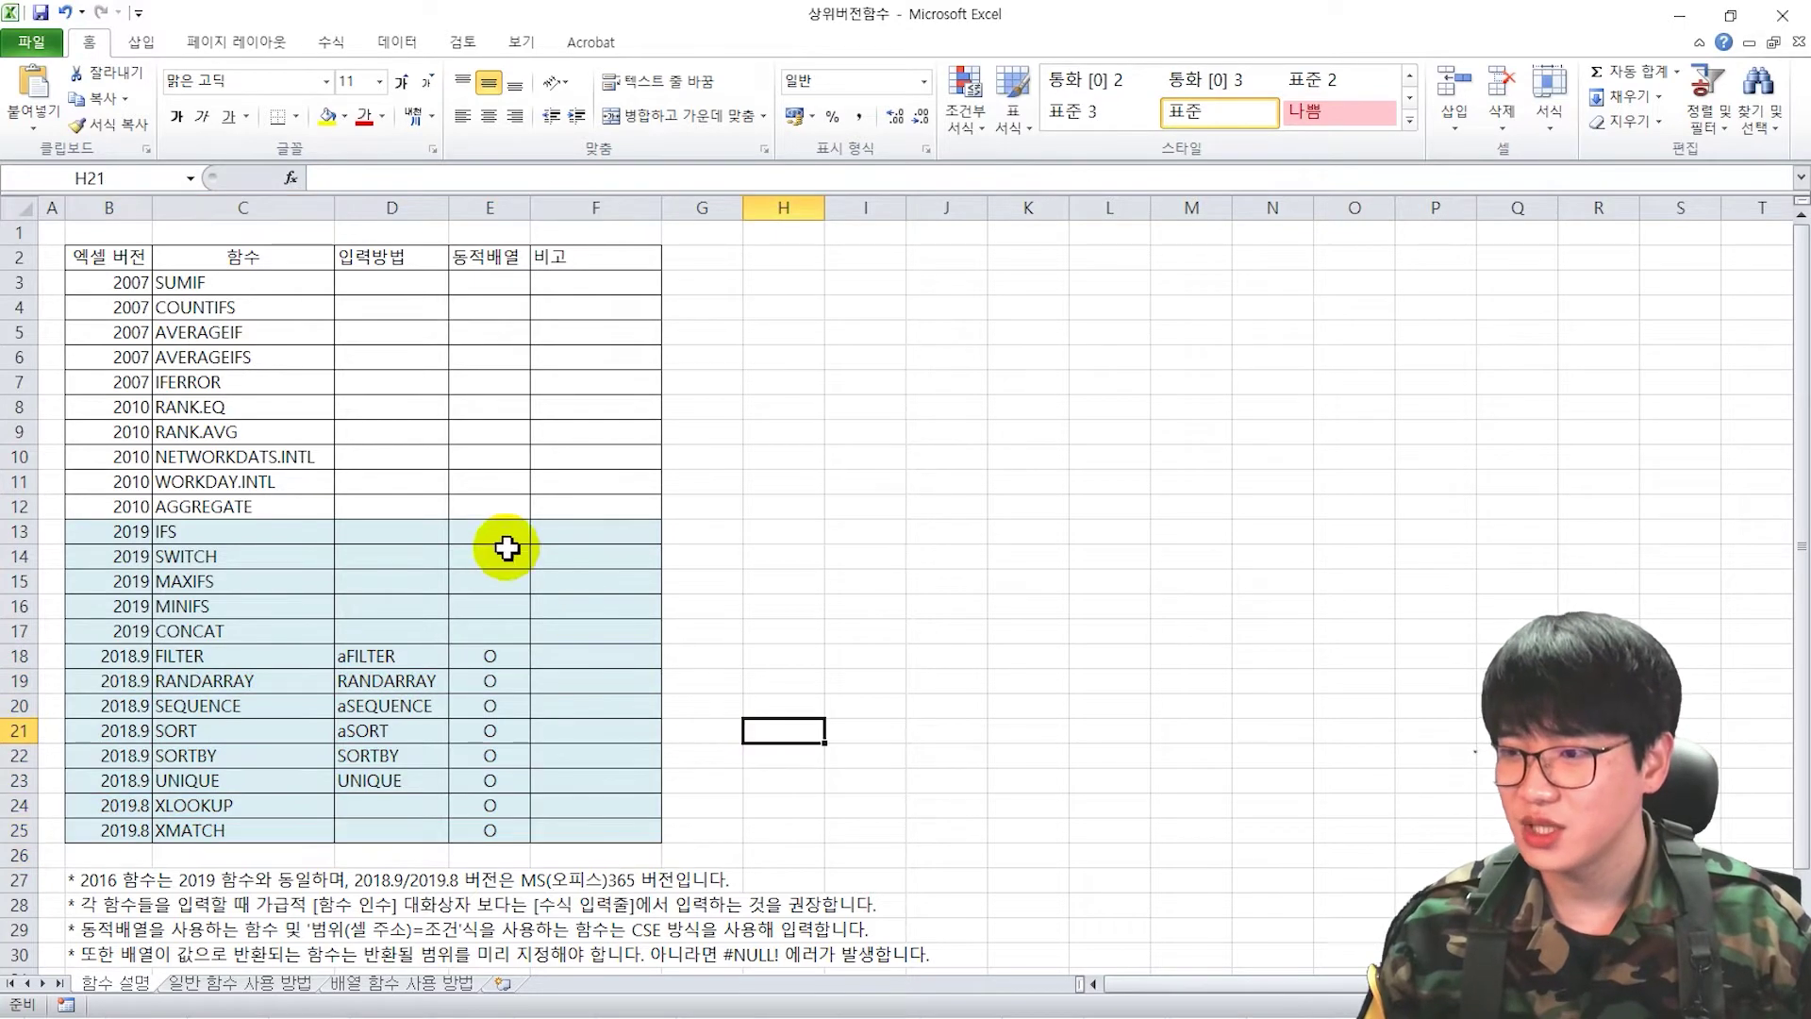
Step: Check the function suggestions for ifs, if, concat and filter in cell E13, then cancel the entry
click(204, 536)
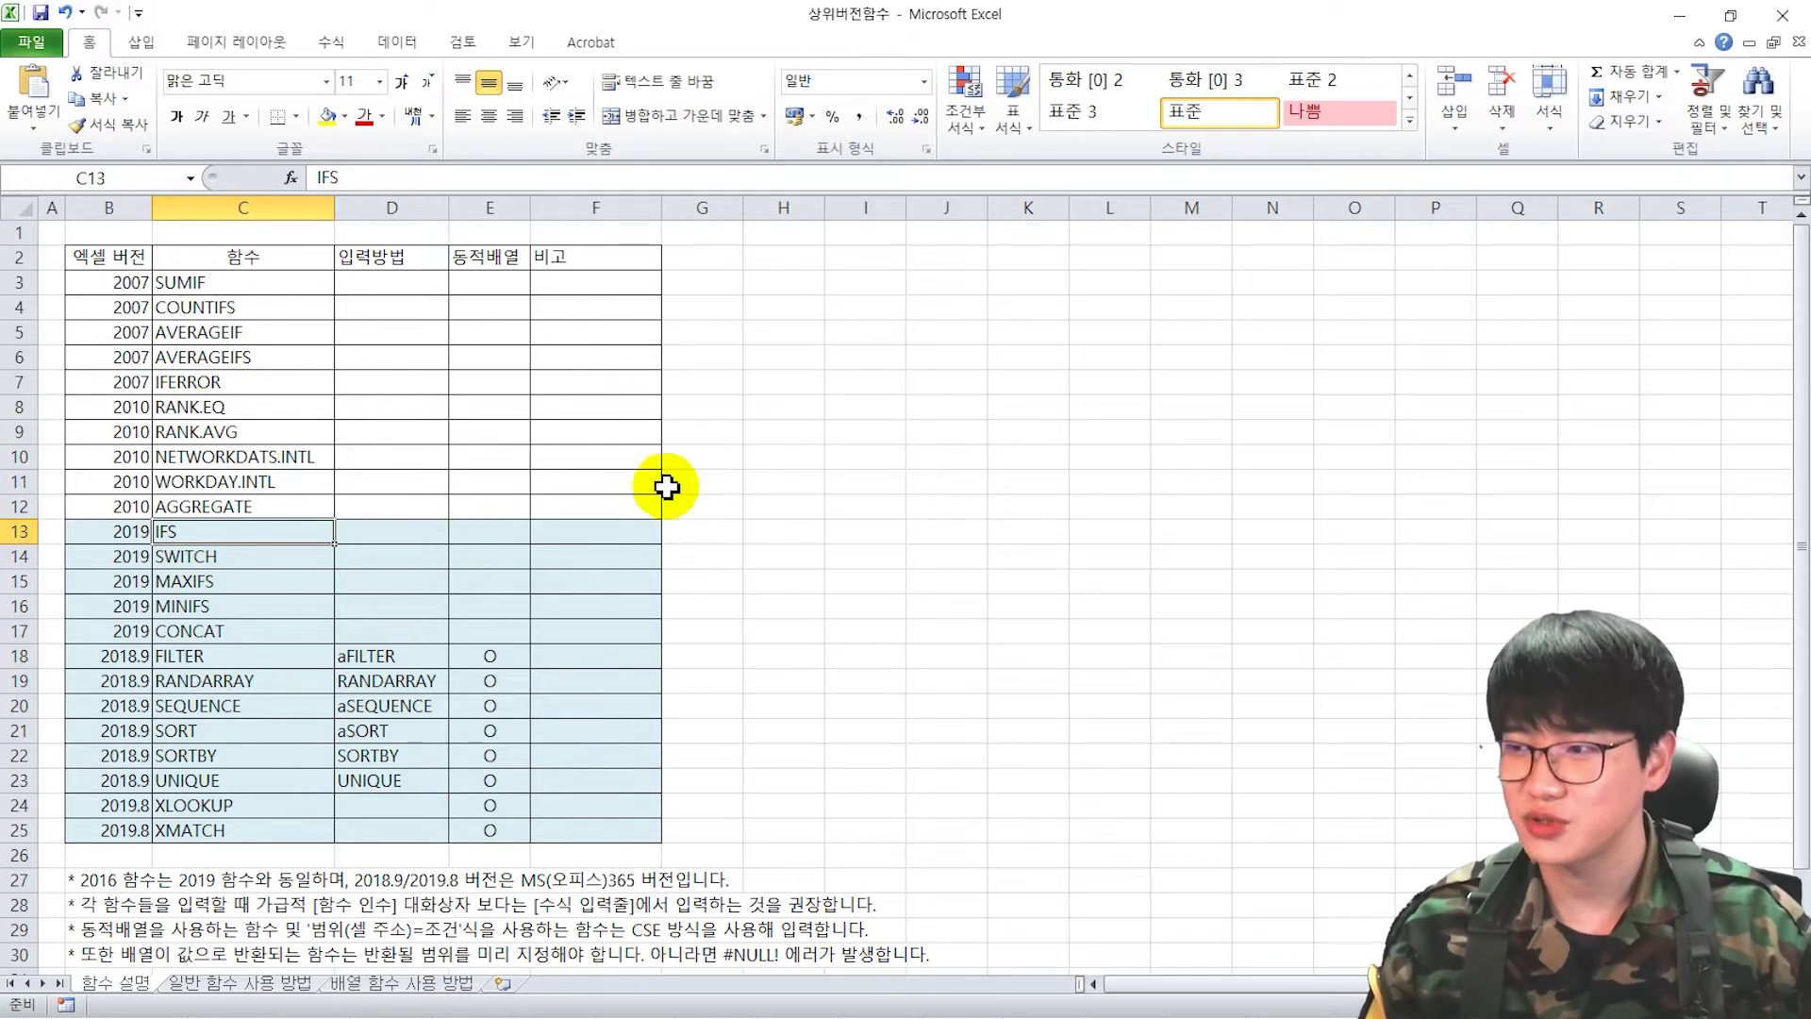
click(508, 530)
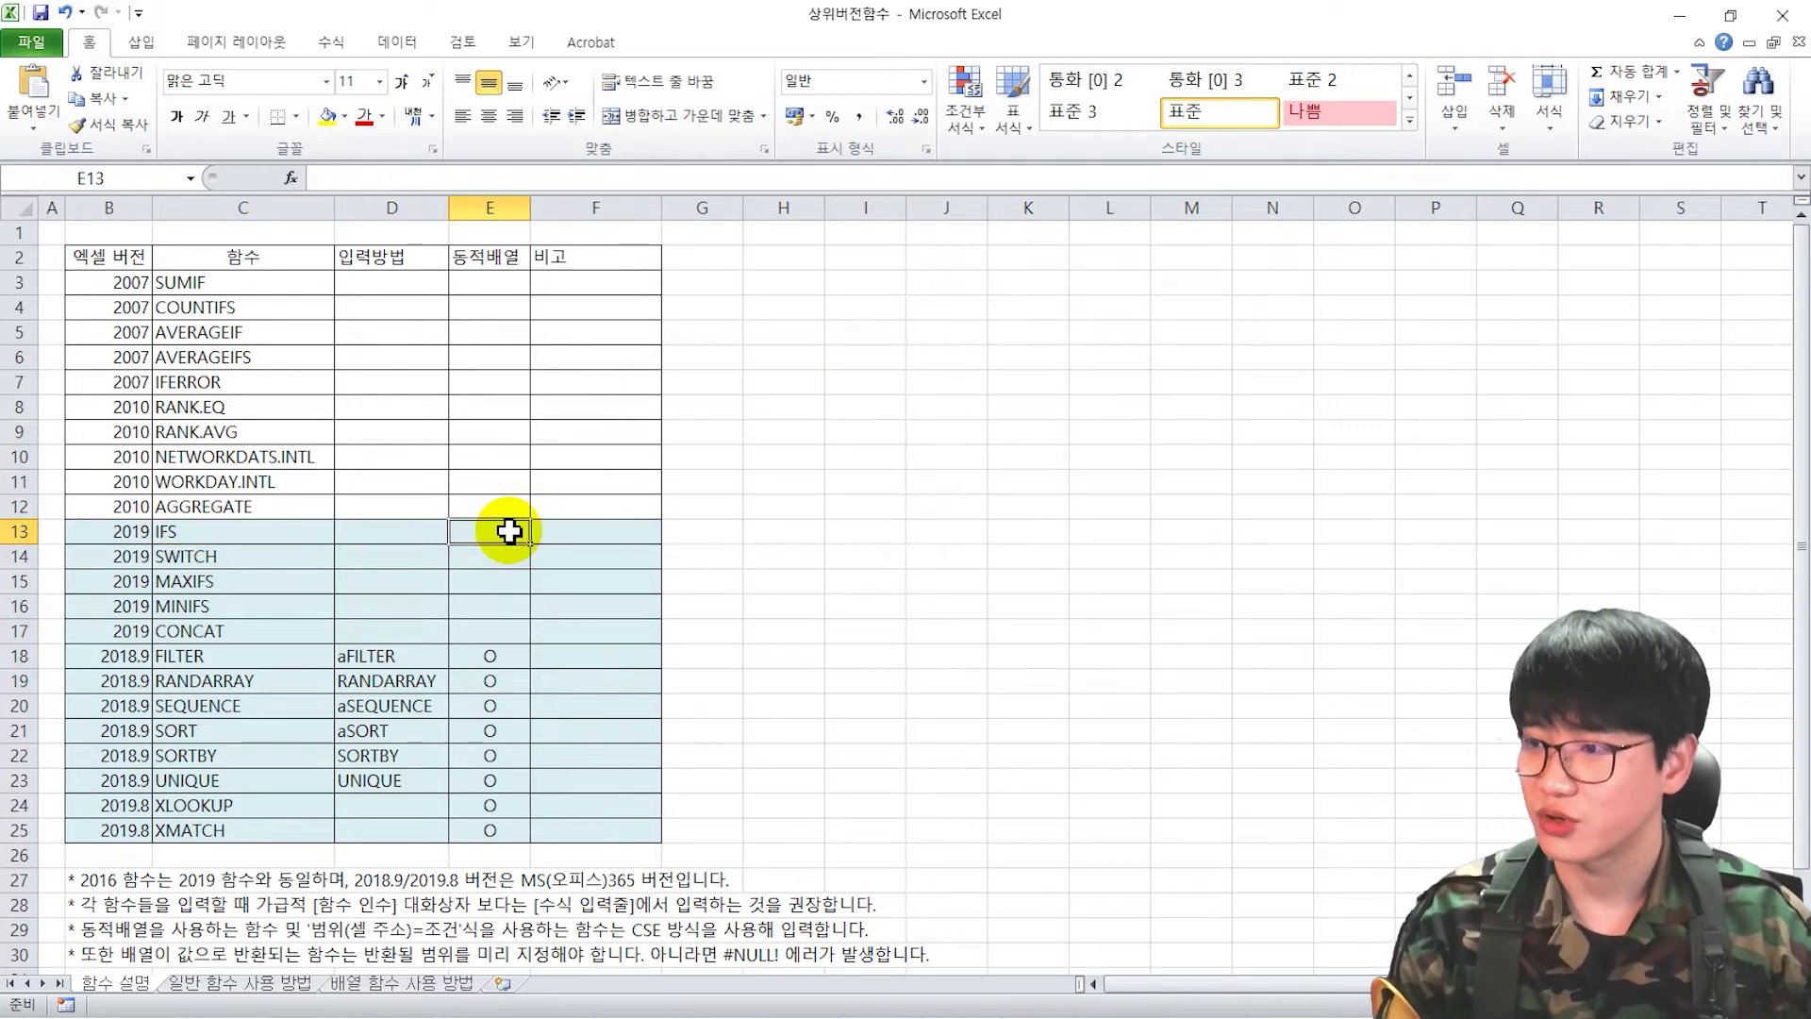
text(=ifs)
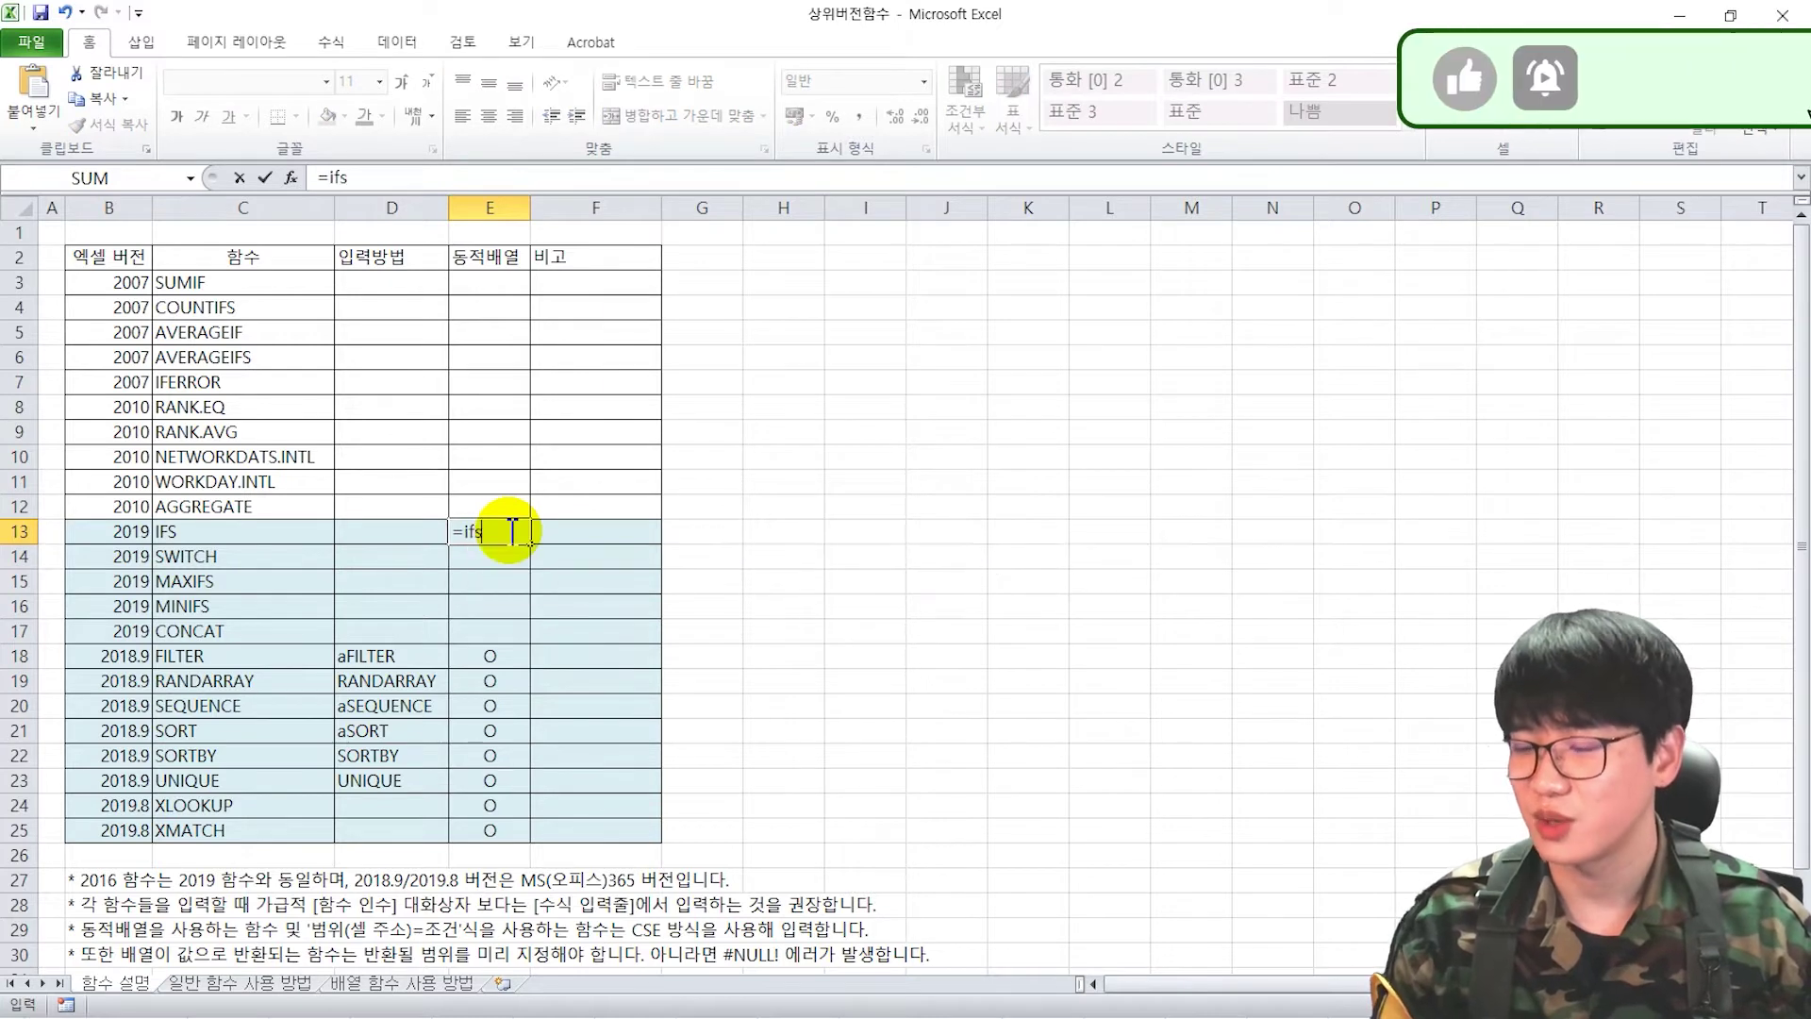
key(BackSpace)
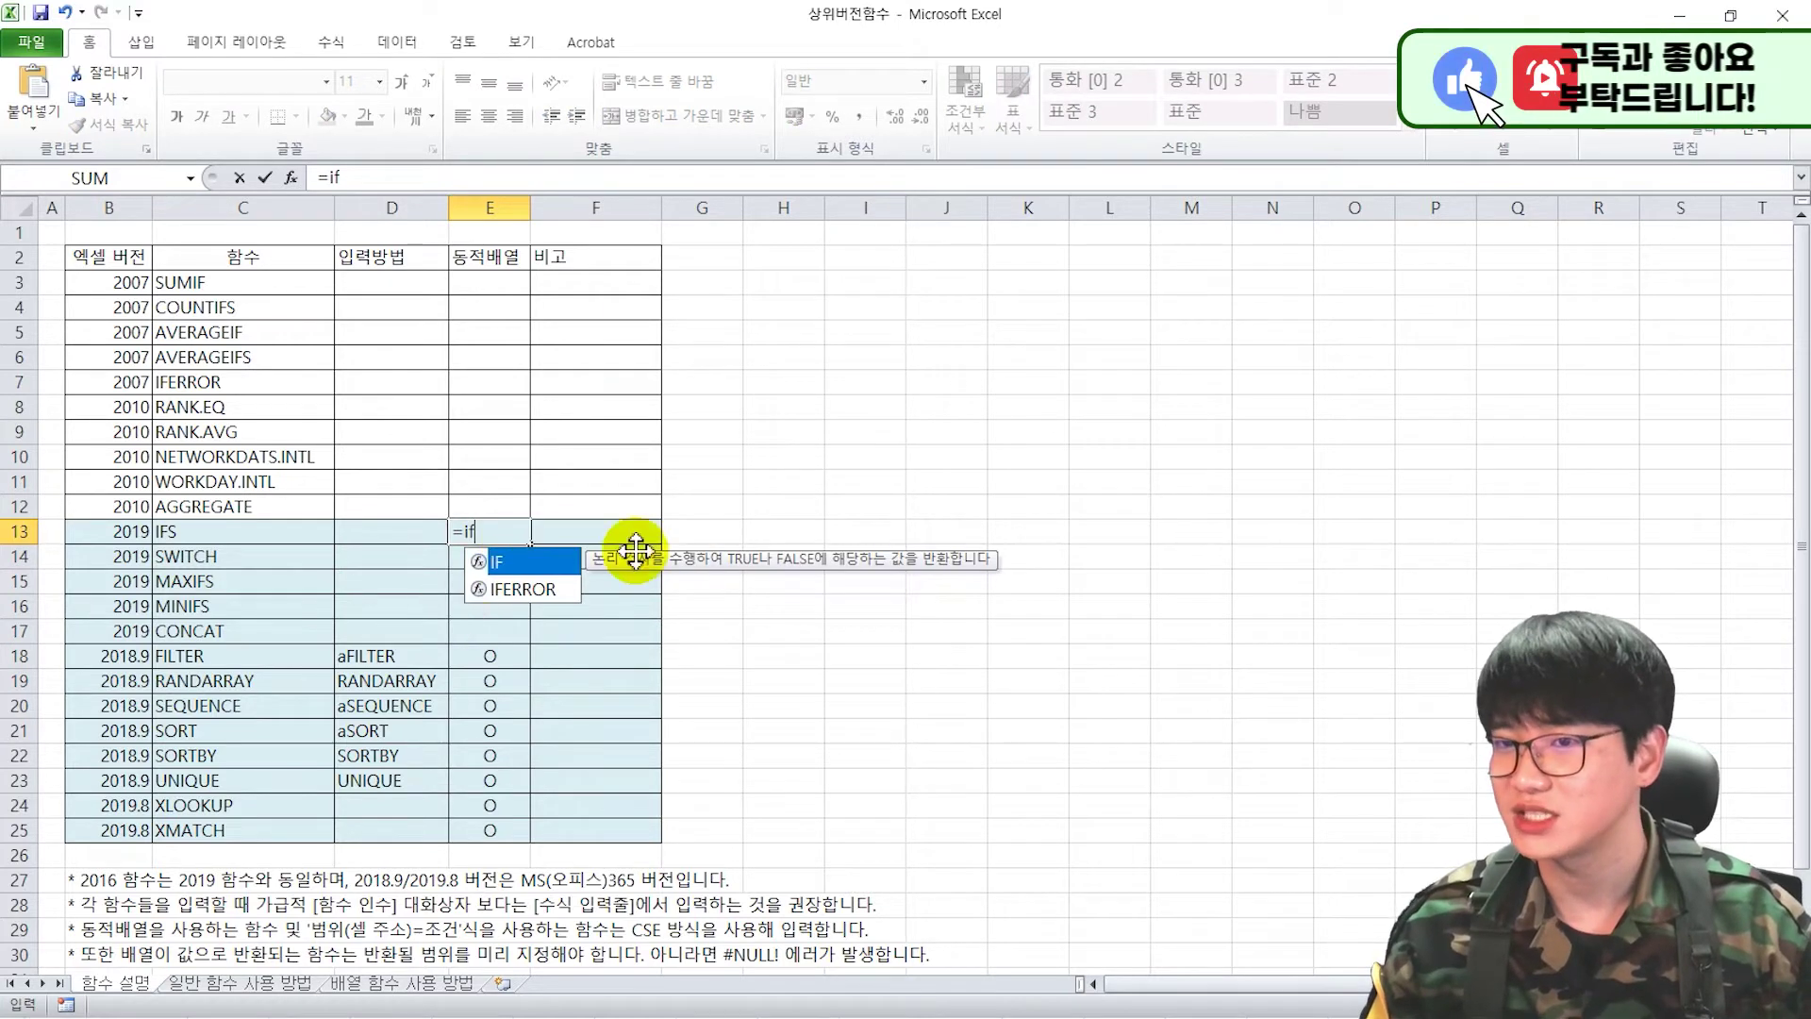
key(BackSpace)
key(BackSpace)
text(concat)
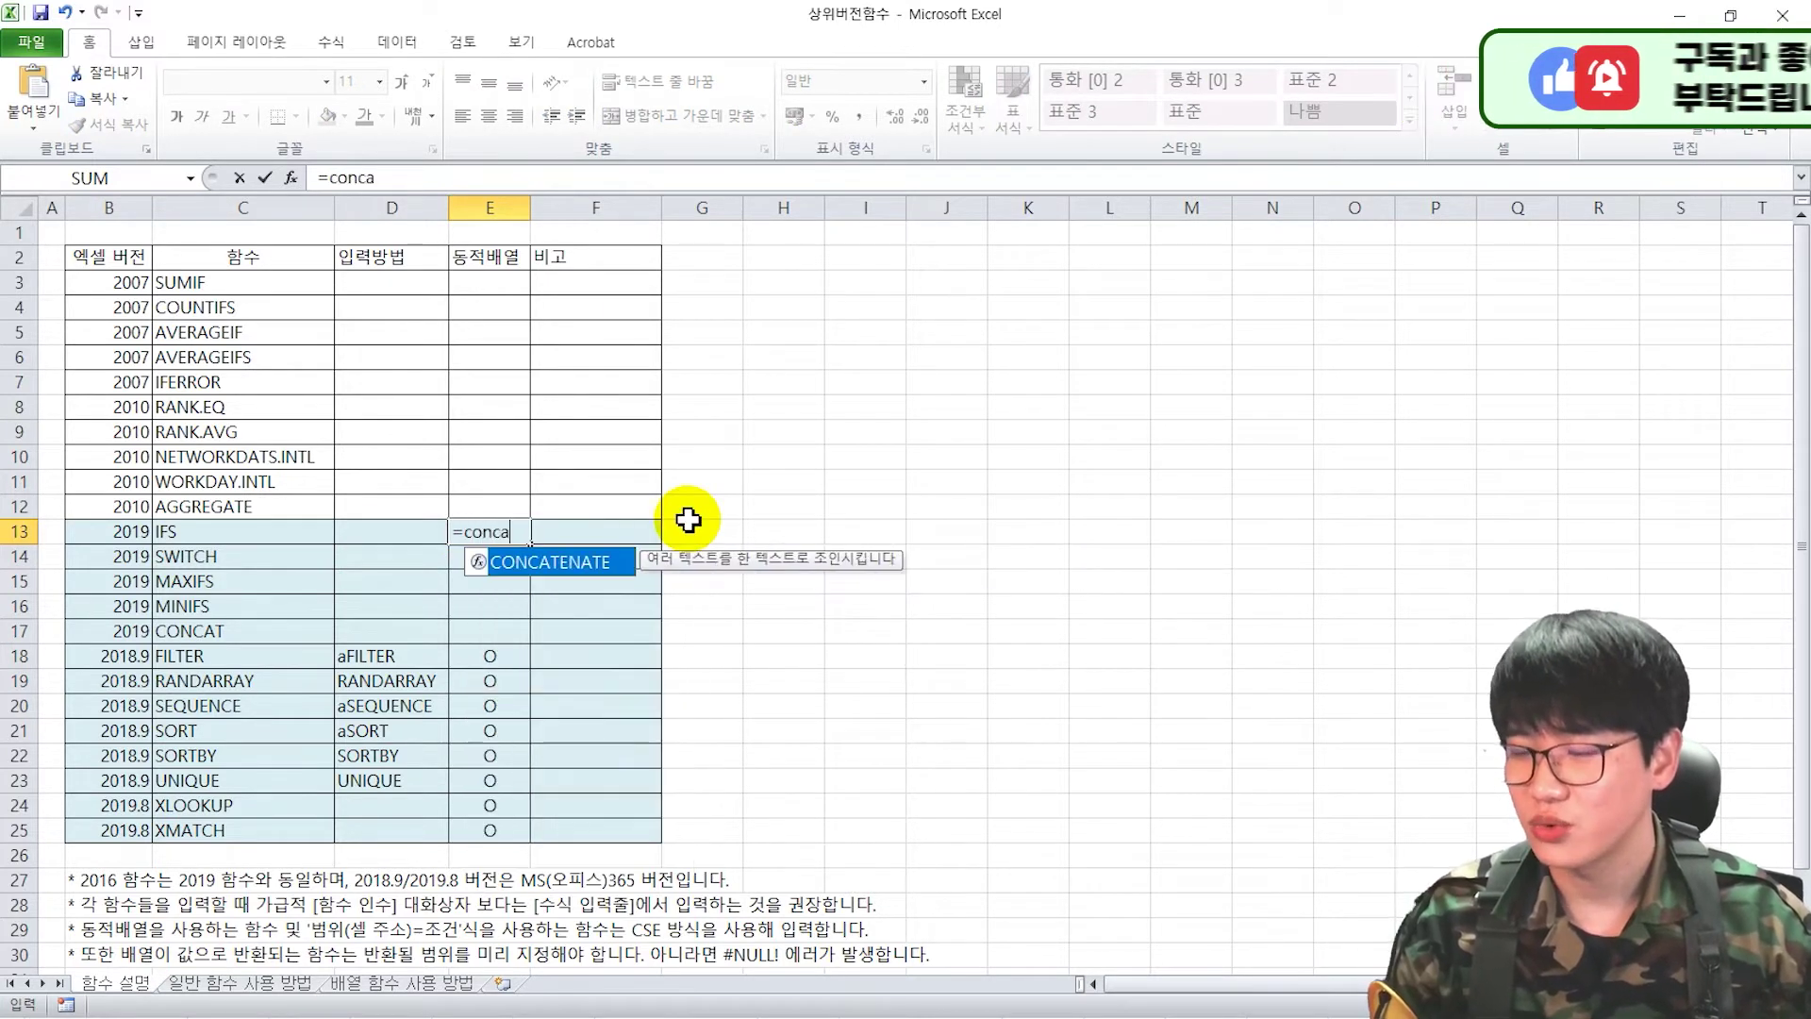
key(BackSpace)
key(BackSpace)
key(BackSpace)
key(BackSpace)
text(filter)
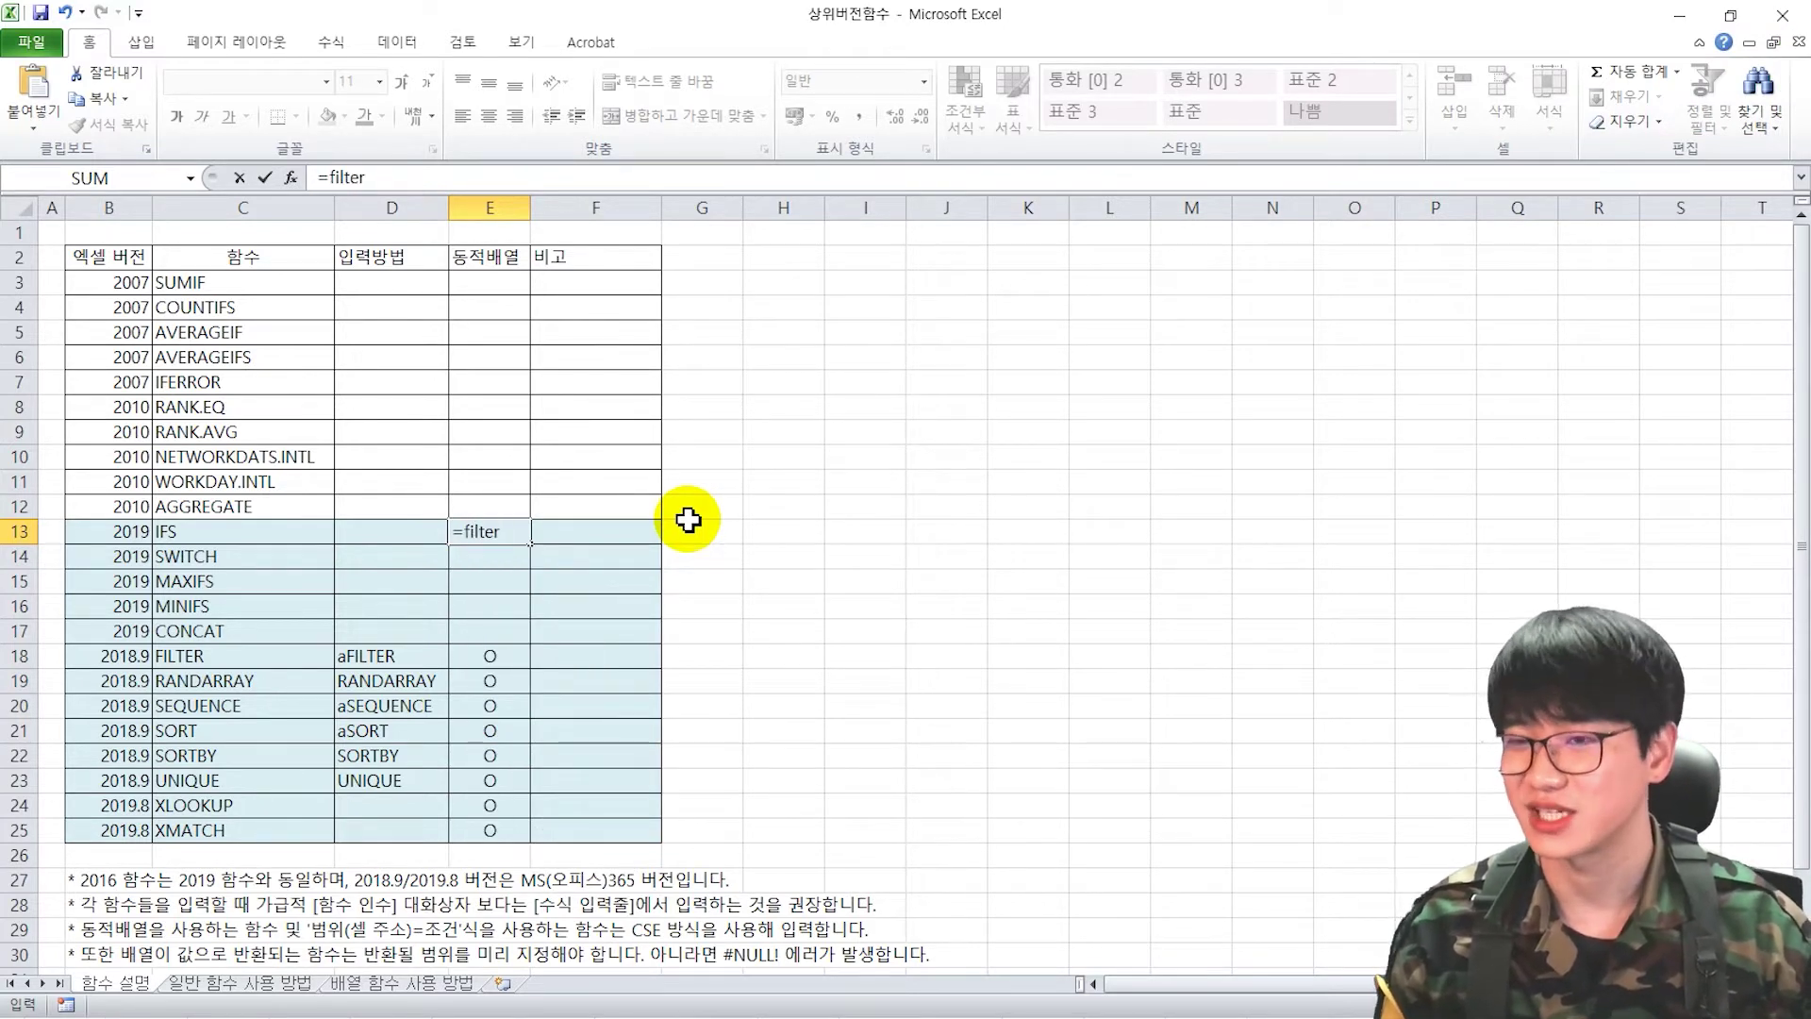
key(Escape)
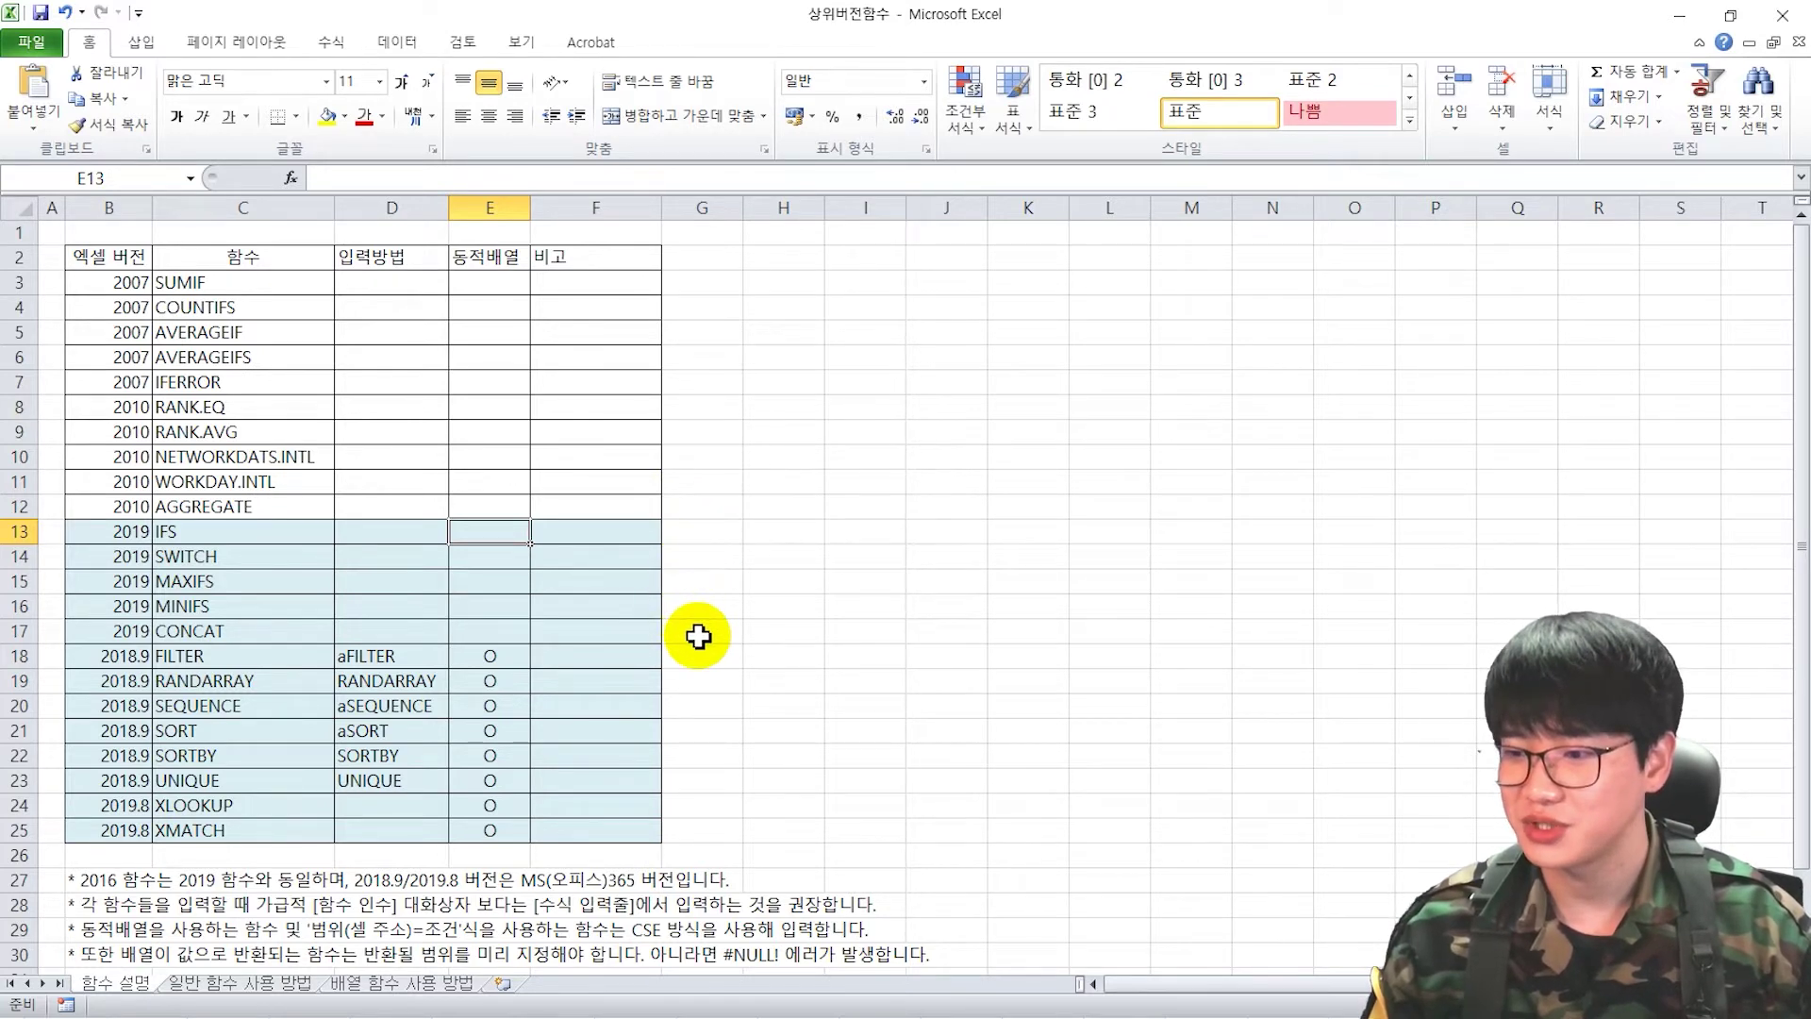
Step: Find the source link below the table, switch to its Microsoft Community page in the browser and download xlfn.zip from the Dropbox link
scroll(698, 637, down, 3)
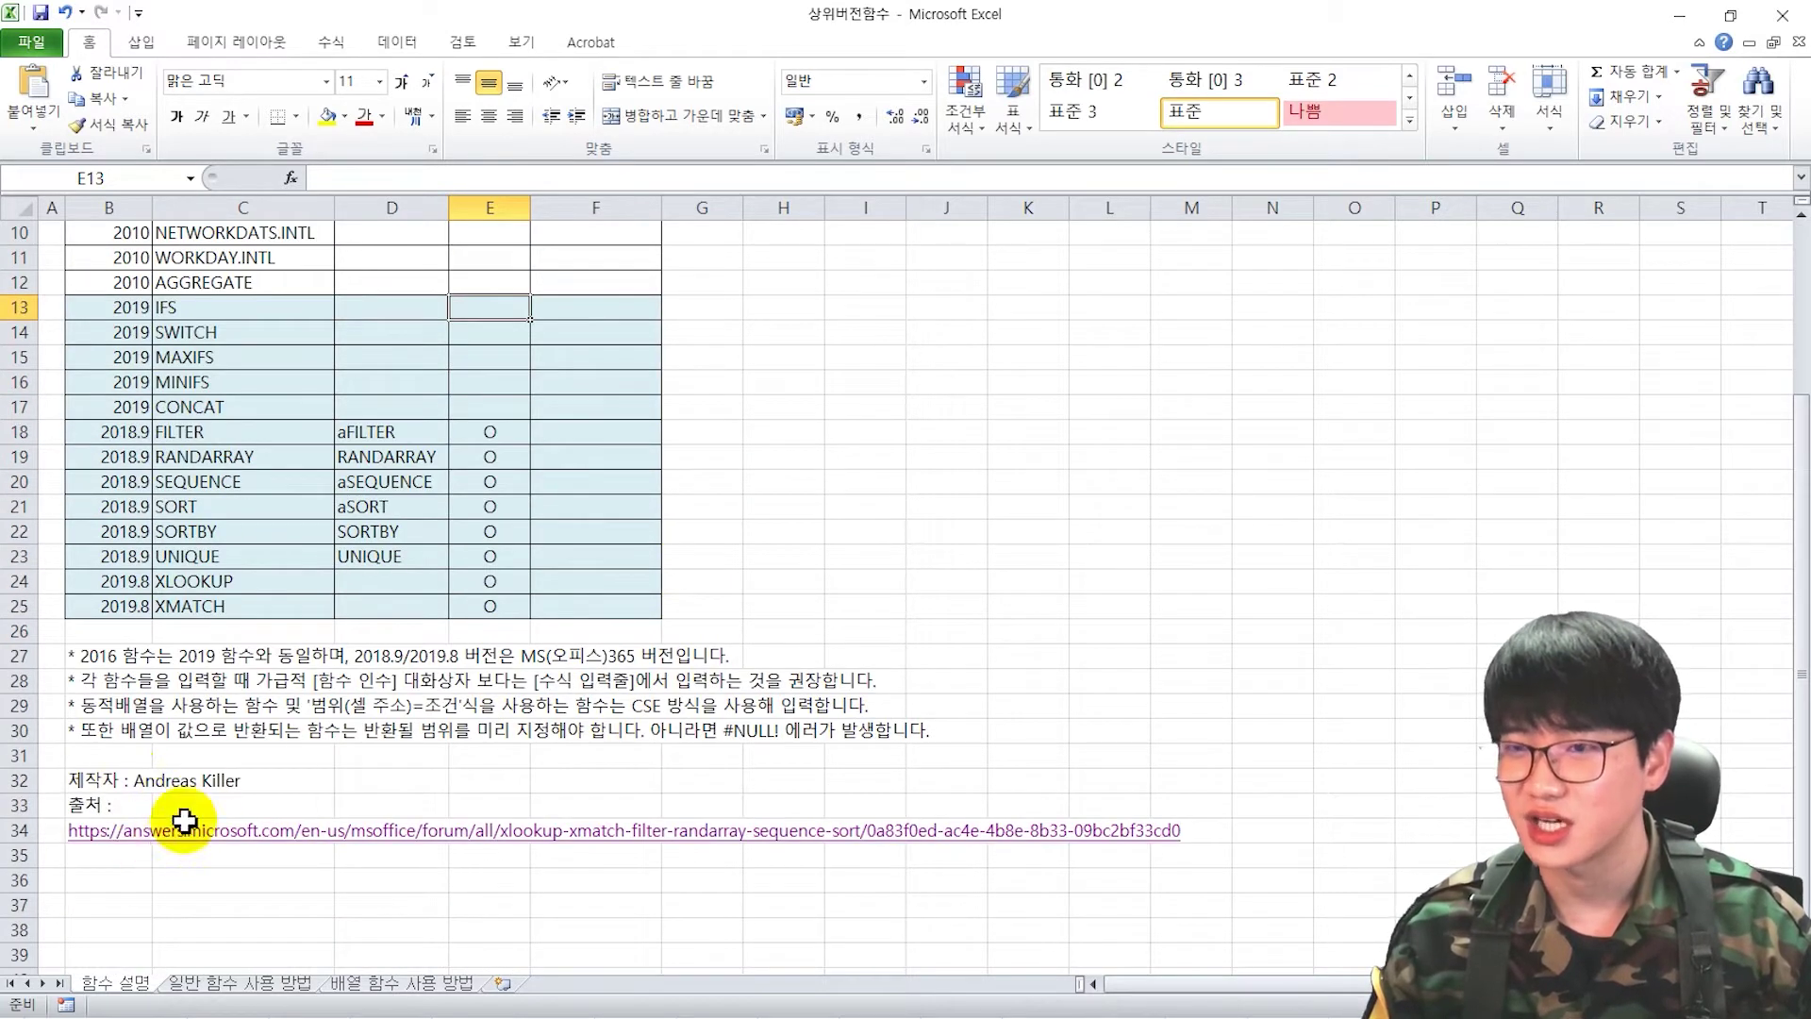
scroll(820, 655, up, 3)
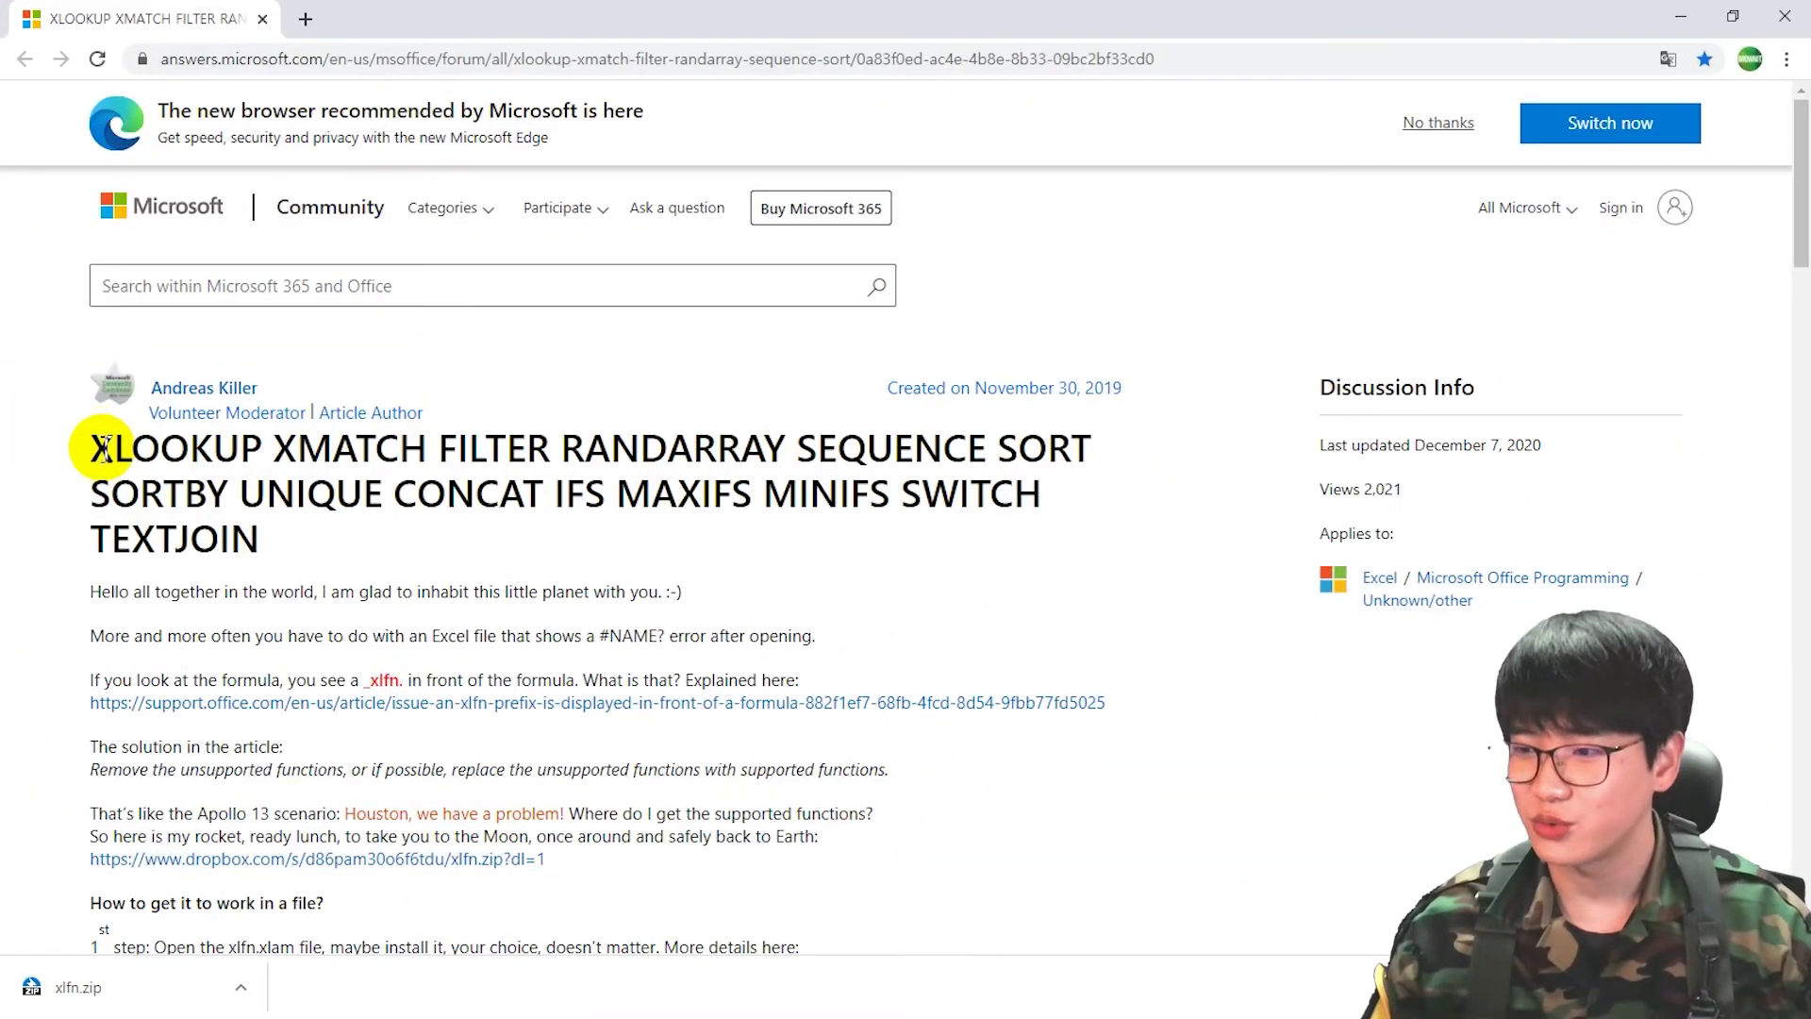
drag(104, 448, 364, 546)
click(364, 546)
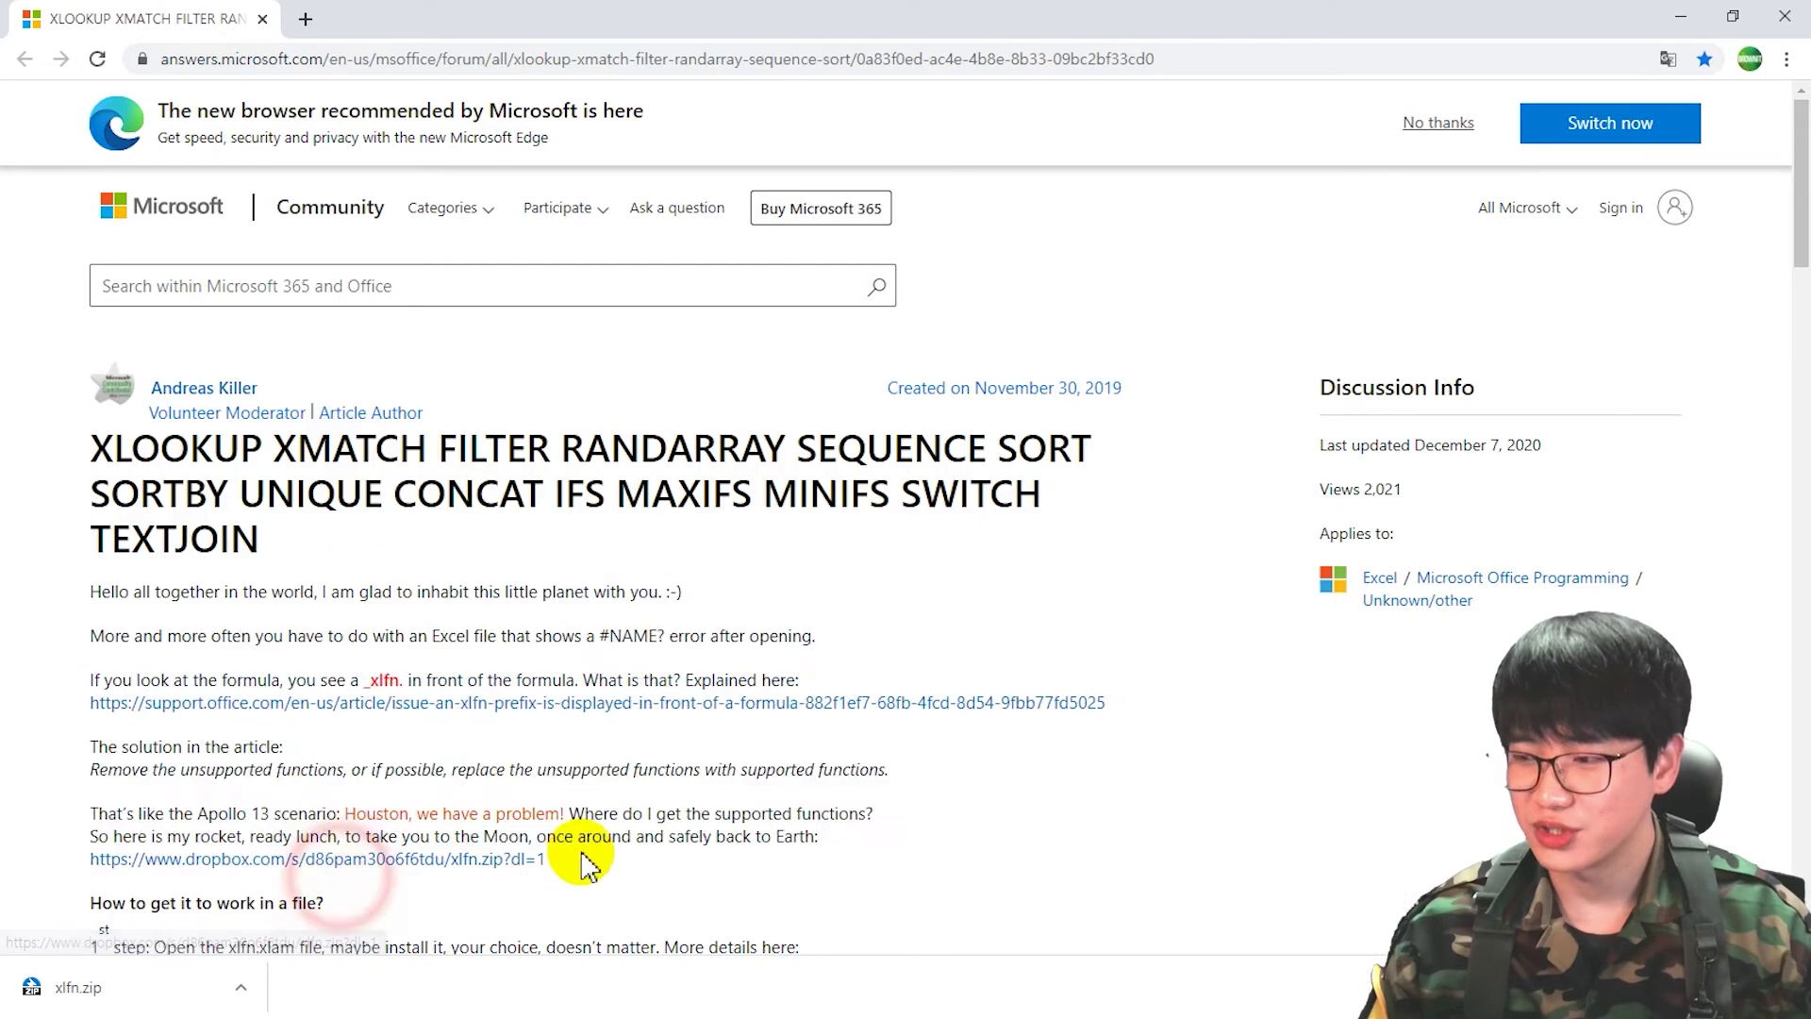
drag(549, 860, 95, 868)
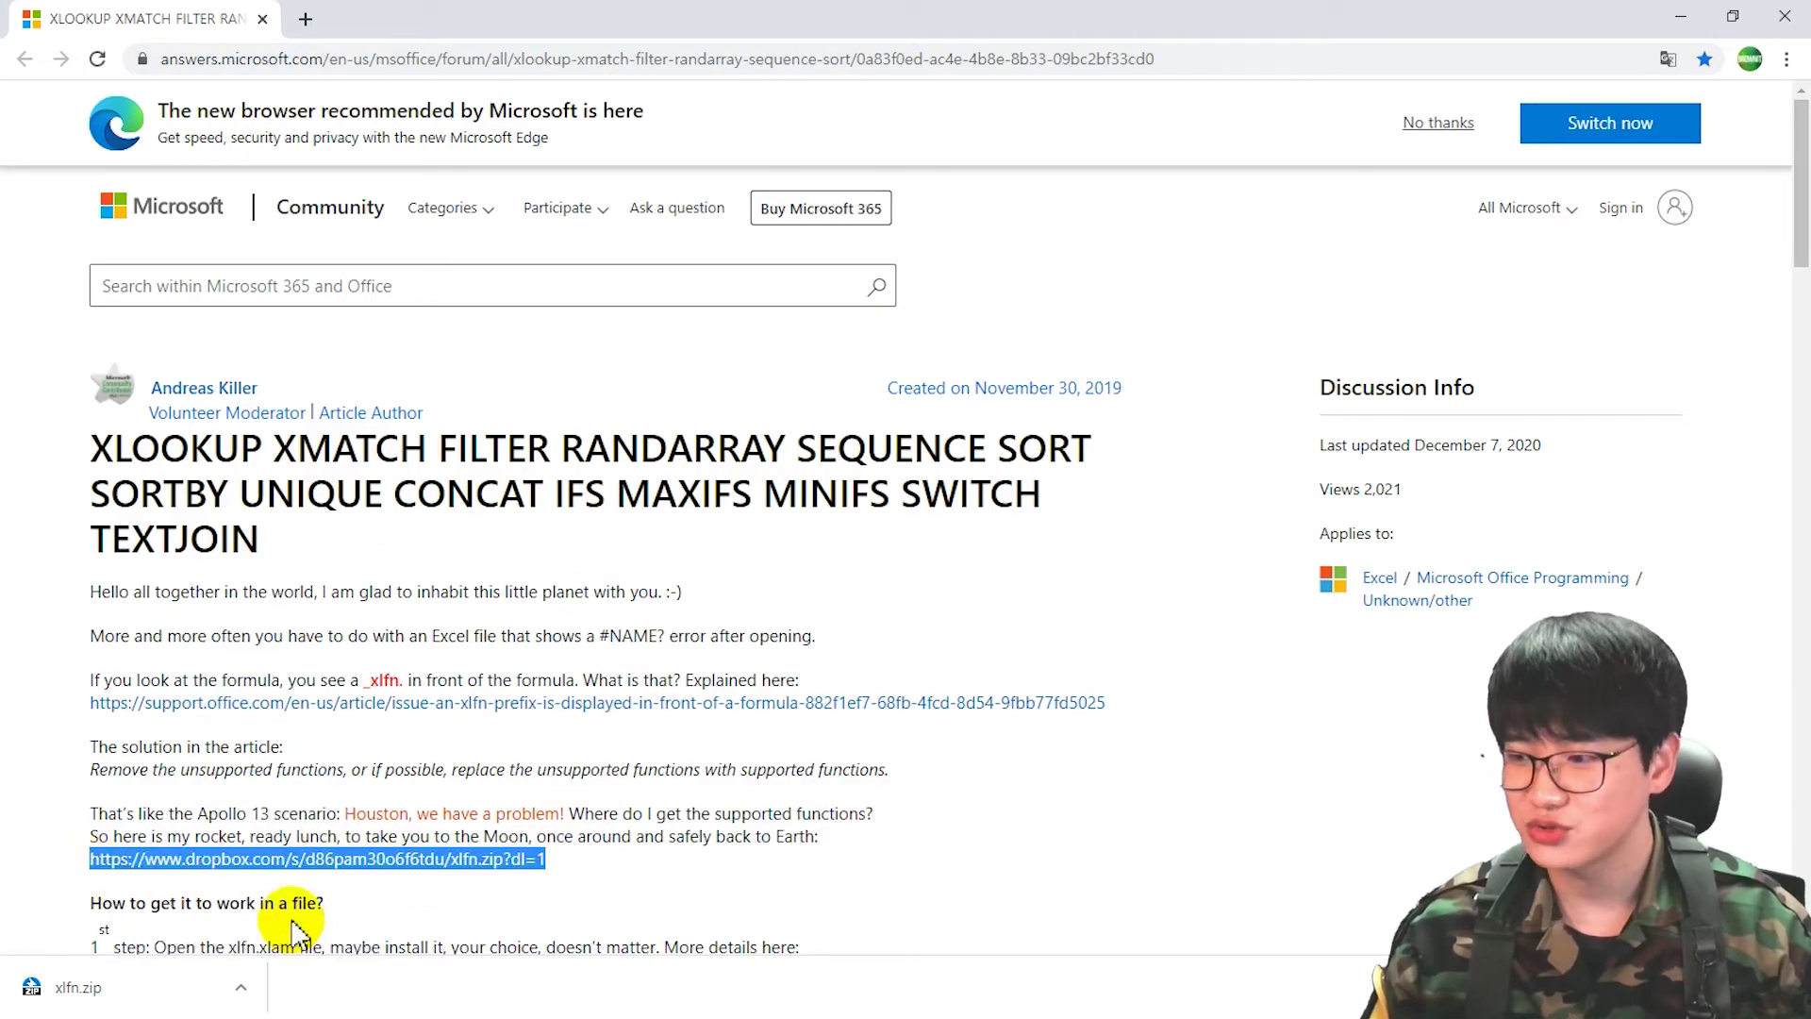
click(376, 897)
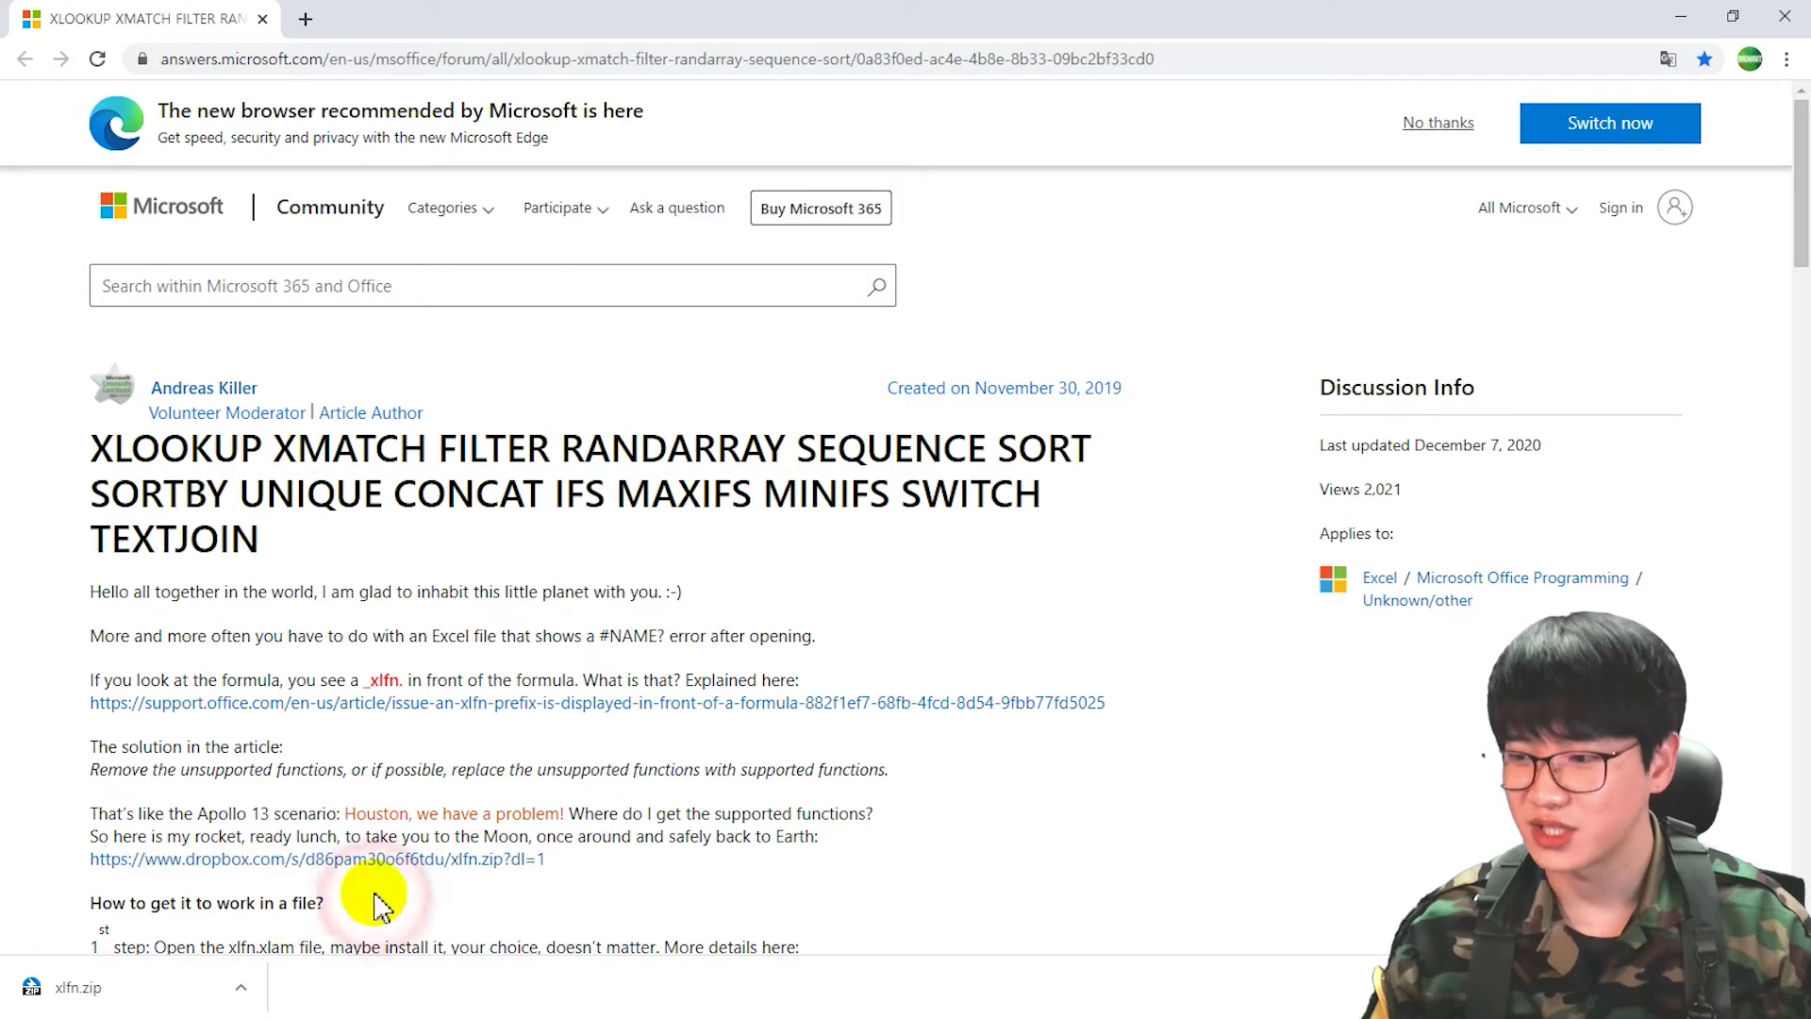
click(358, 863)
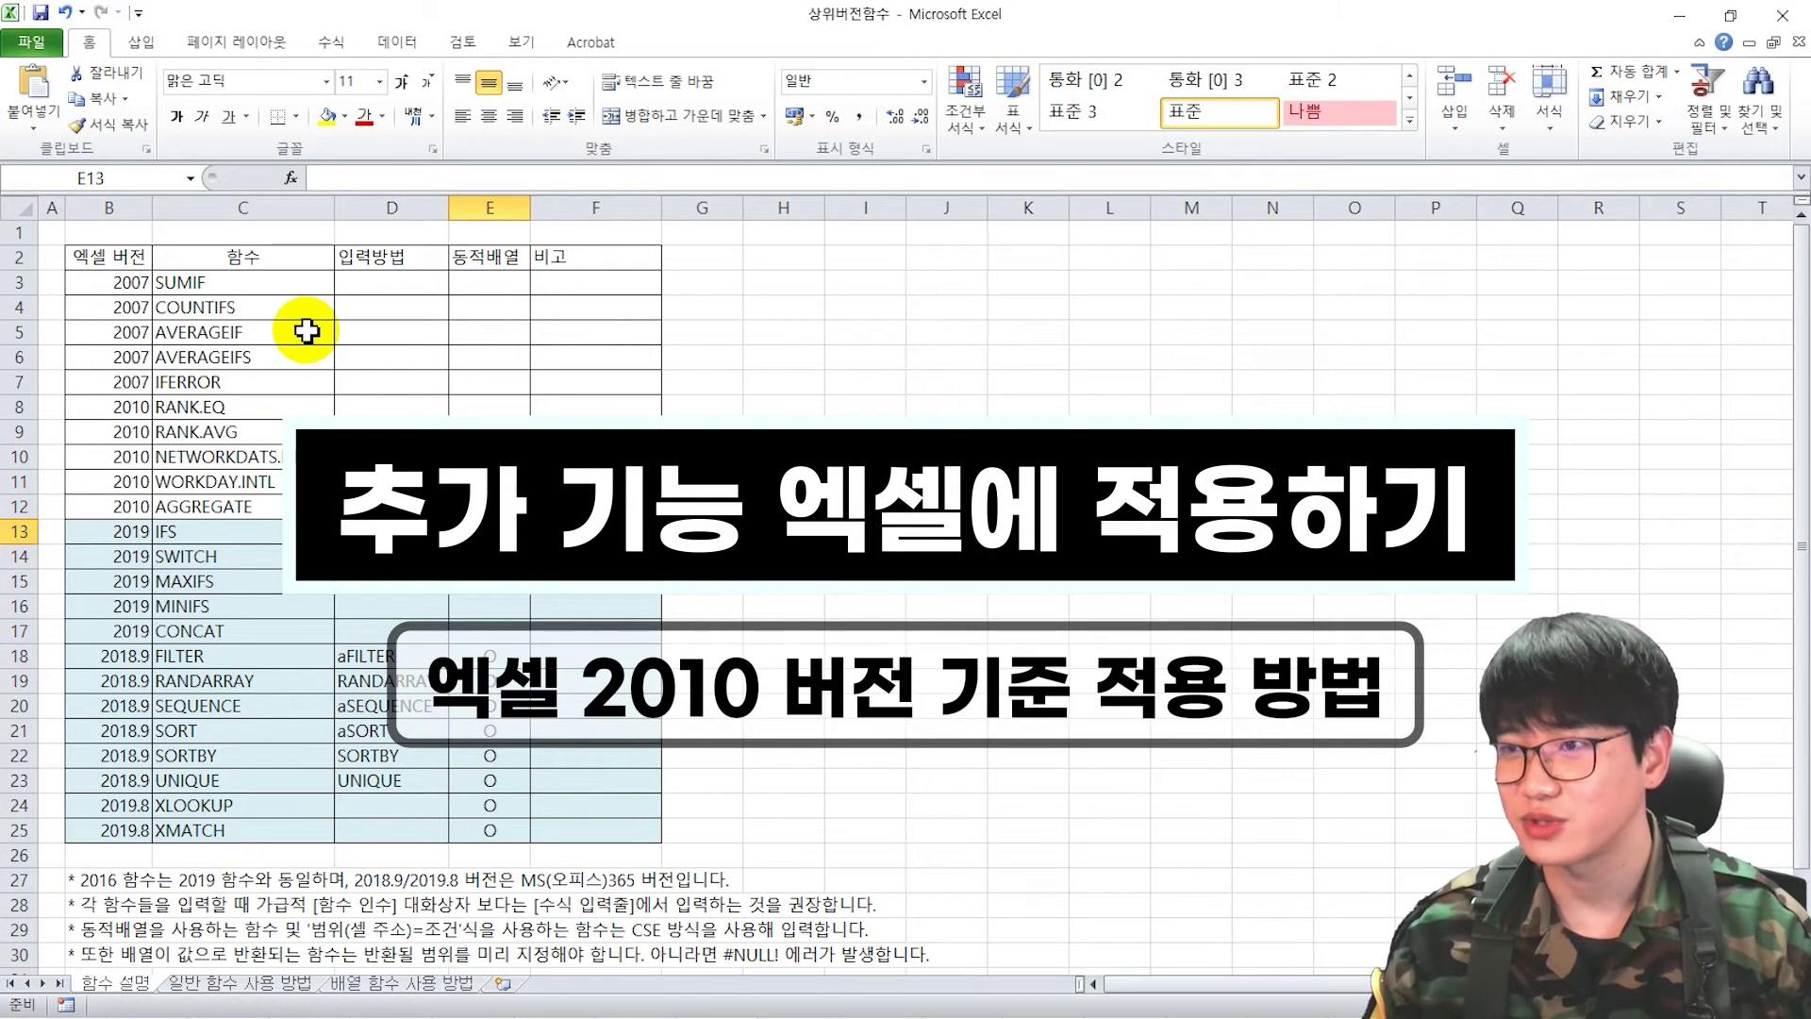
Step: Switch back to Excel and enable the Developer (개발 도구) tab in the ribbon customization options
click(33, 43)
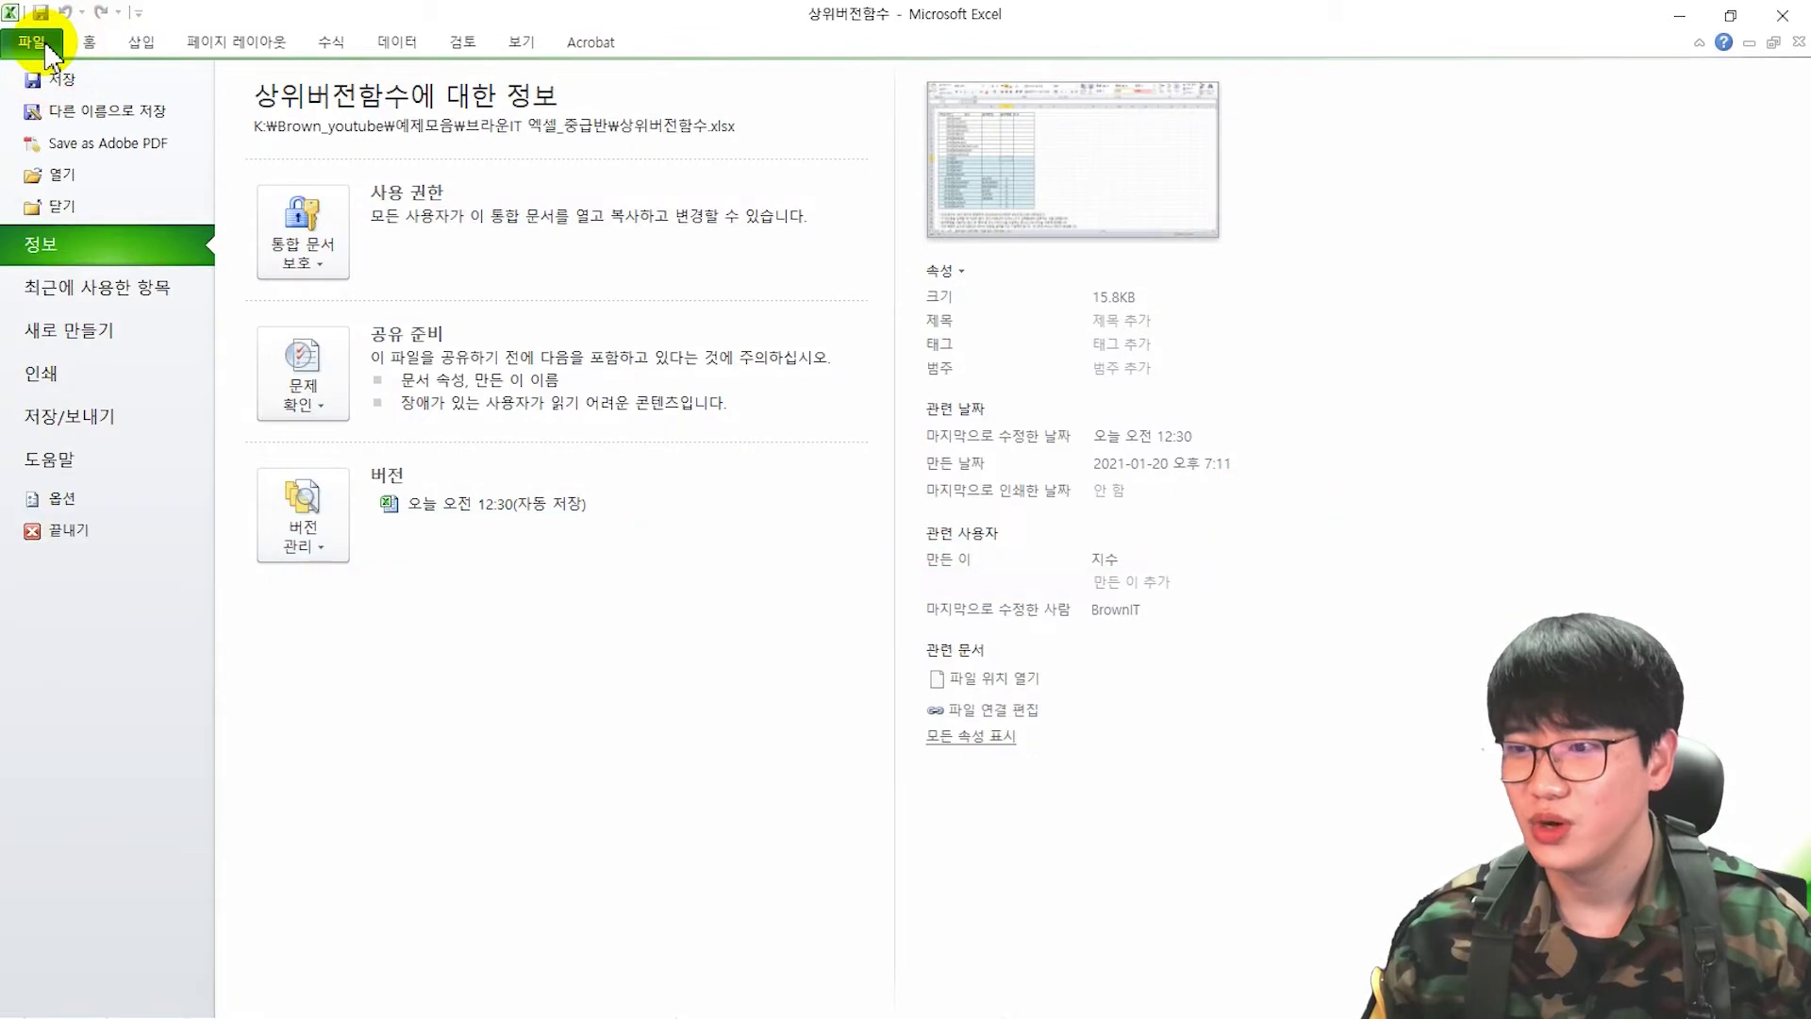
click(165, 502)
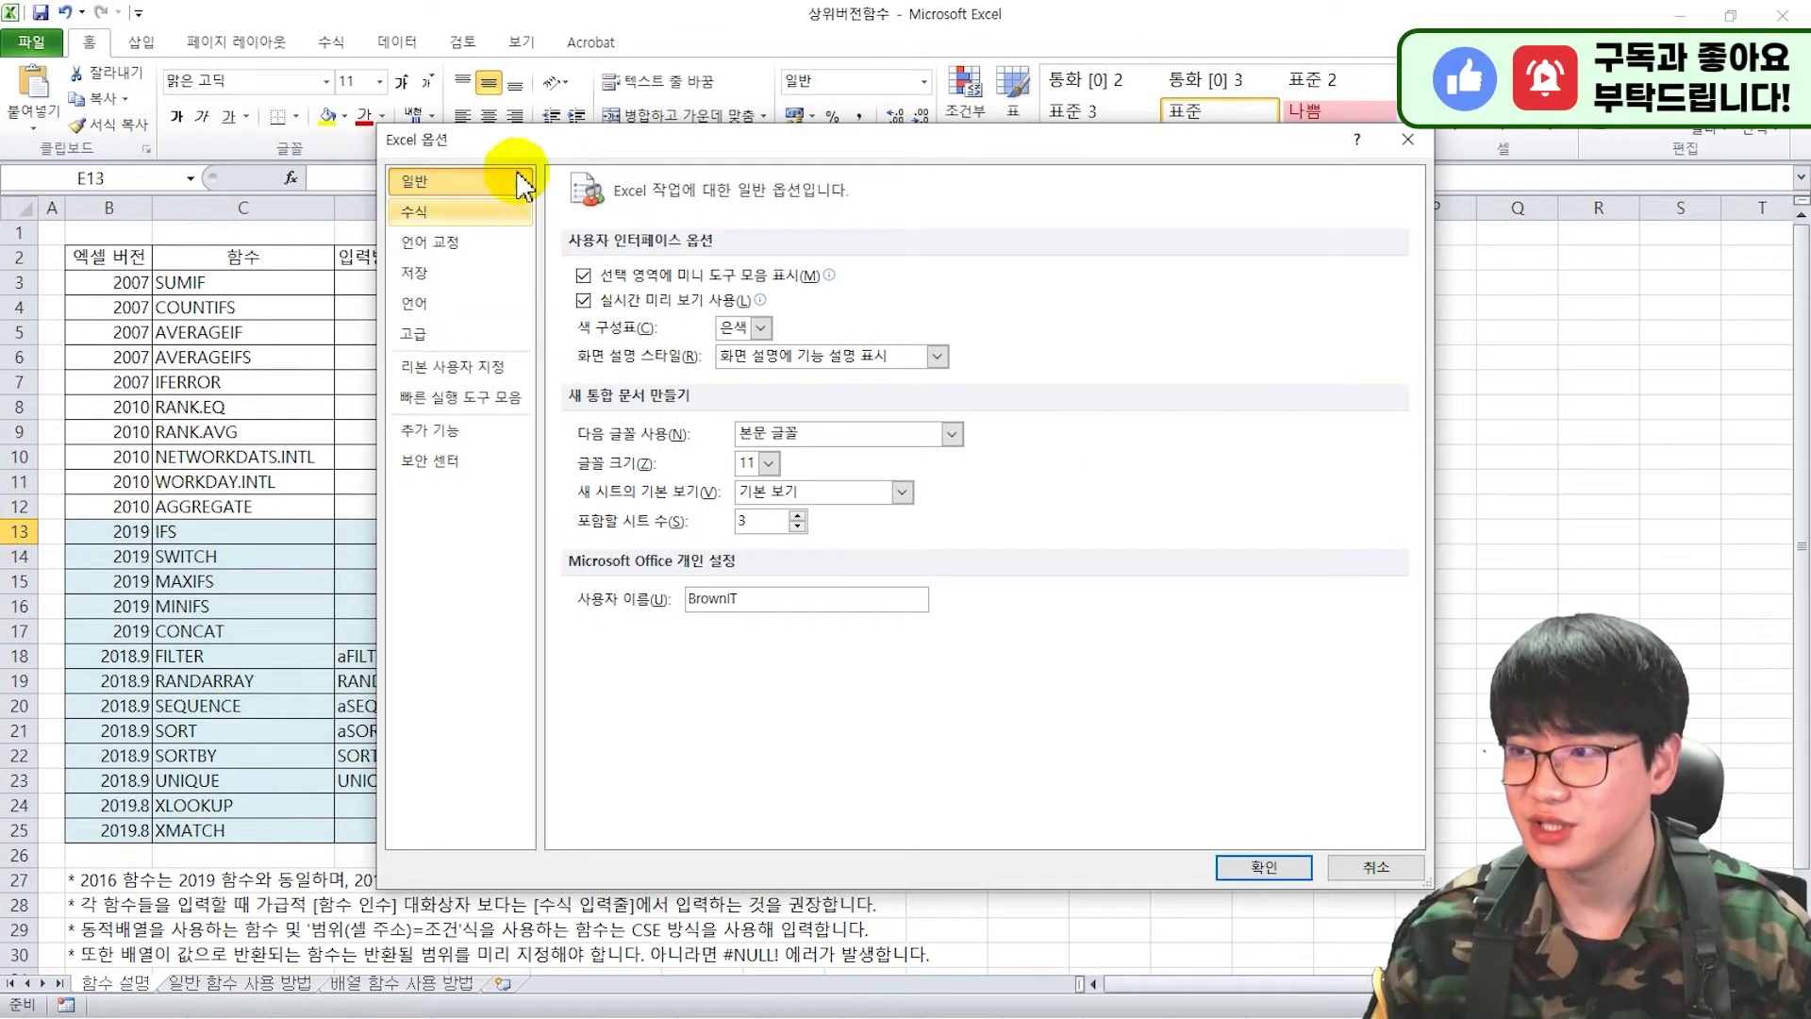
click(345, 365)
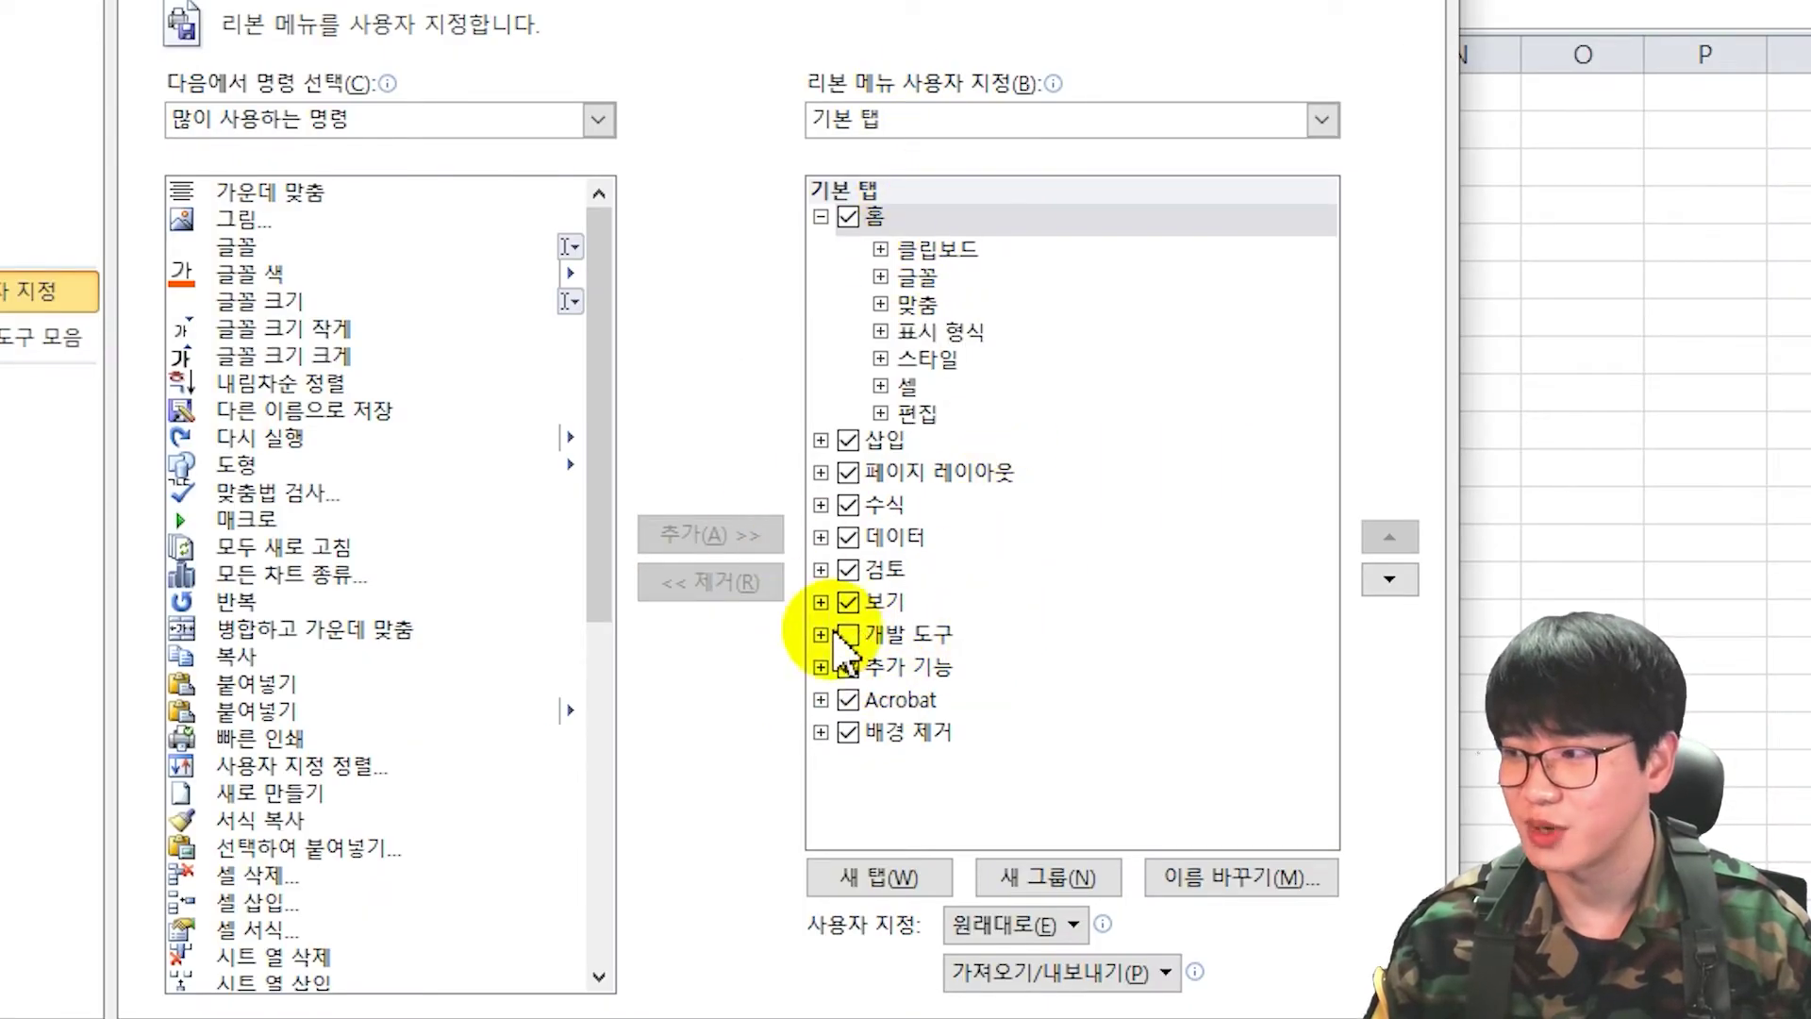
click(846, 634)
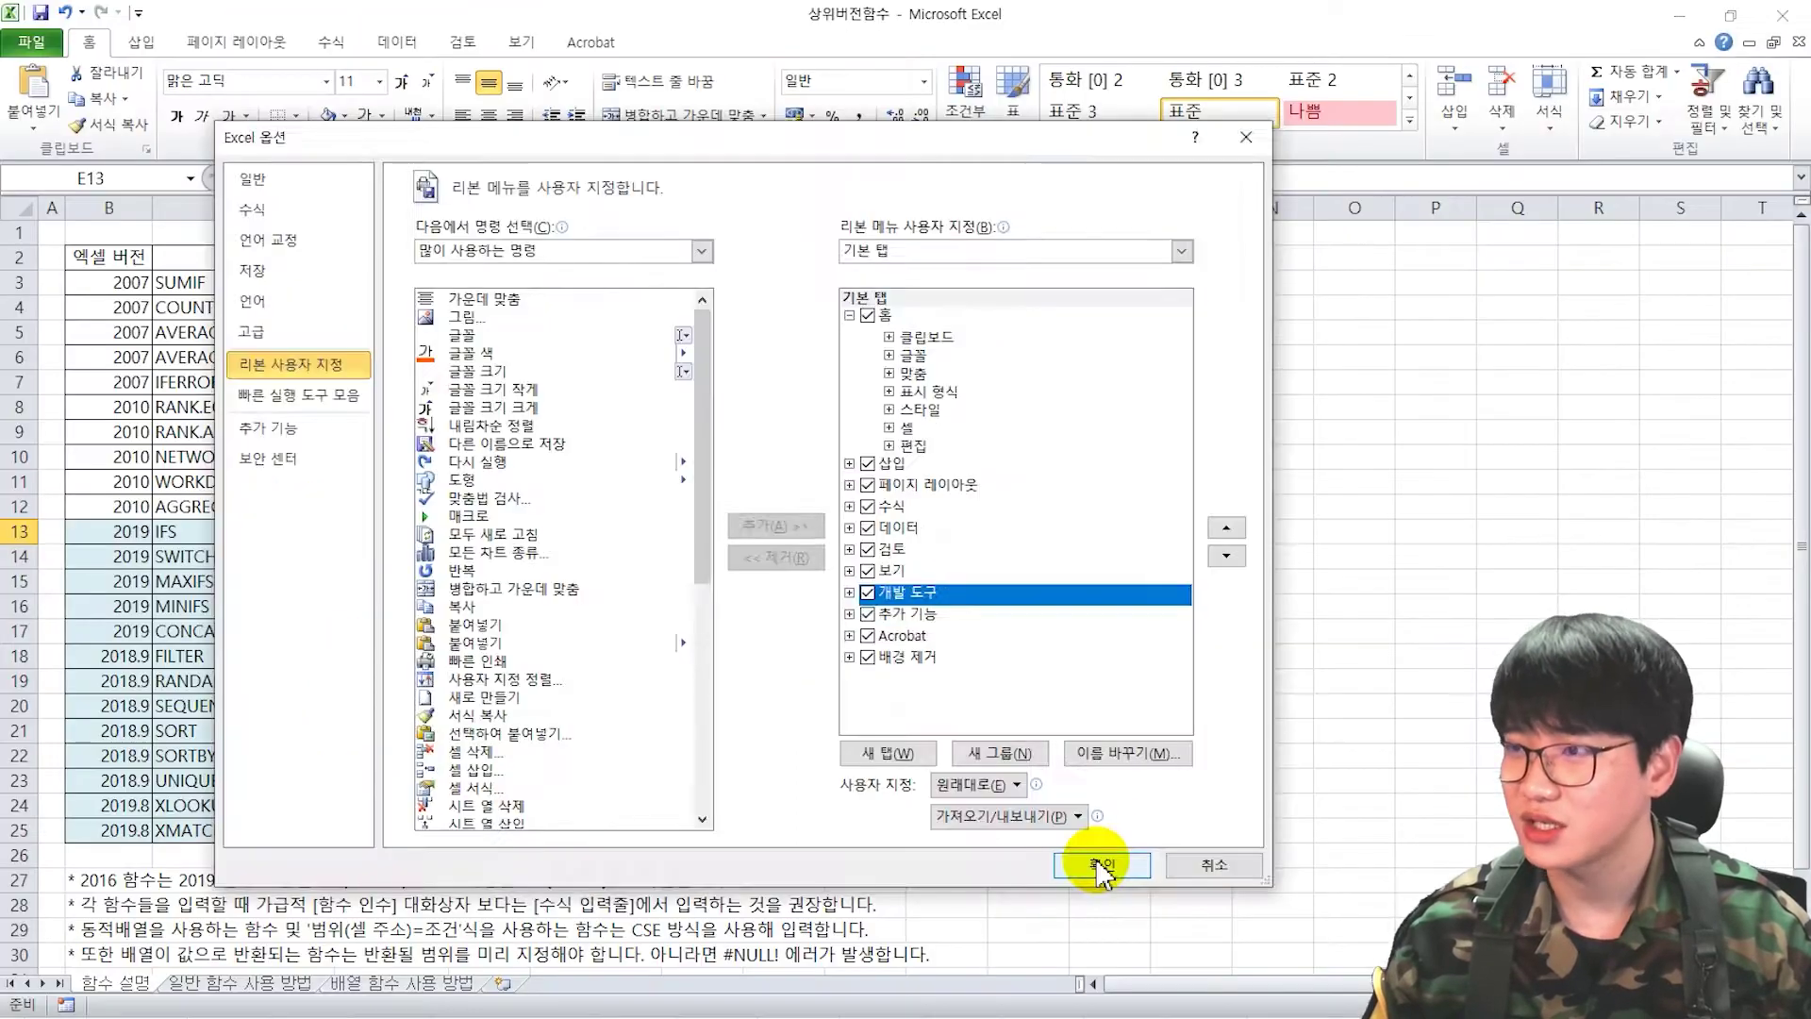
click(1089, 861)
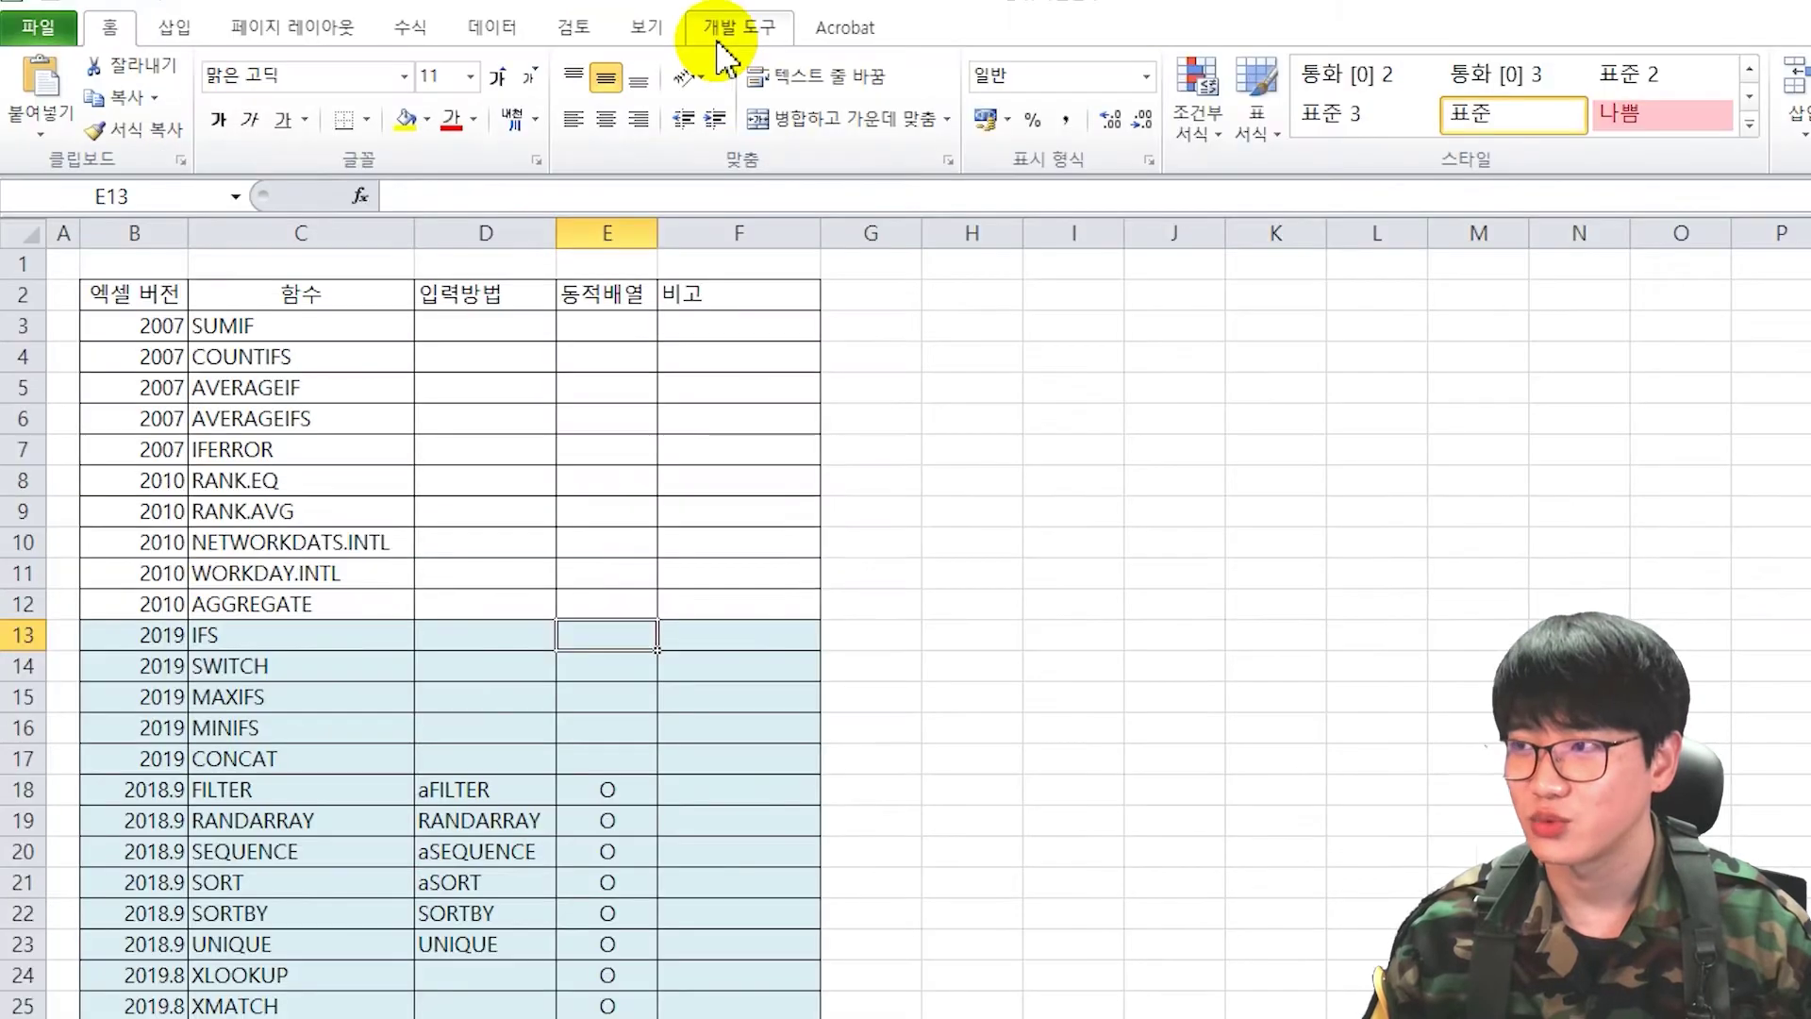
Step: Open the add-ins manager from the developer tools and start browsing for an add-in file
click(722, 37)
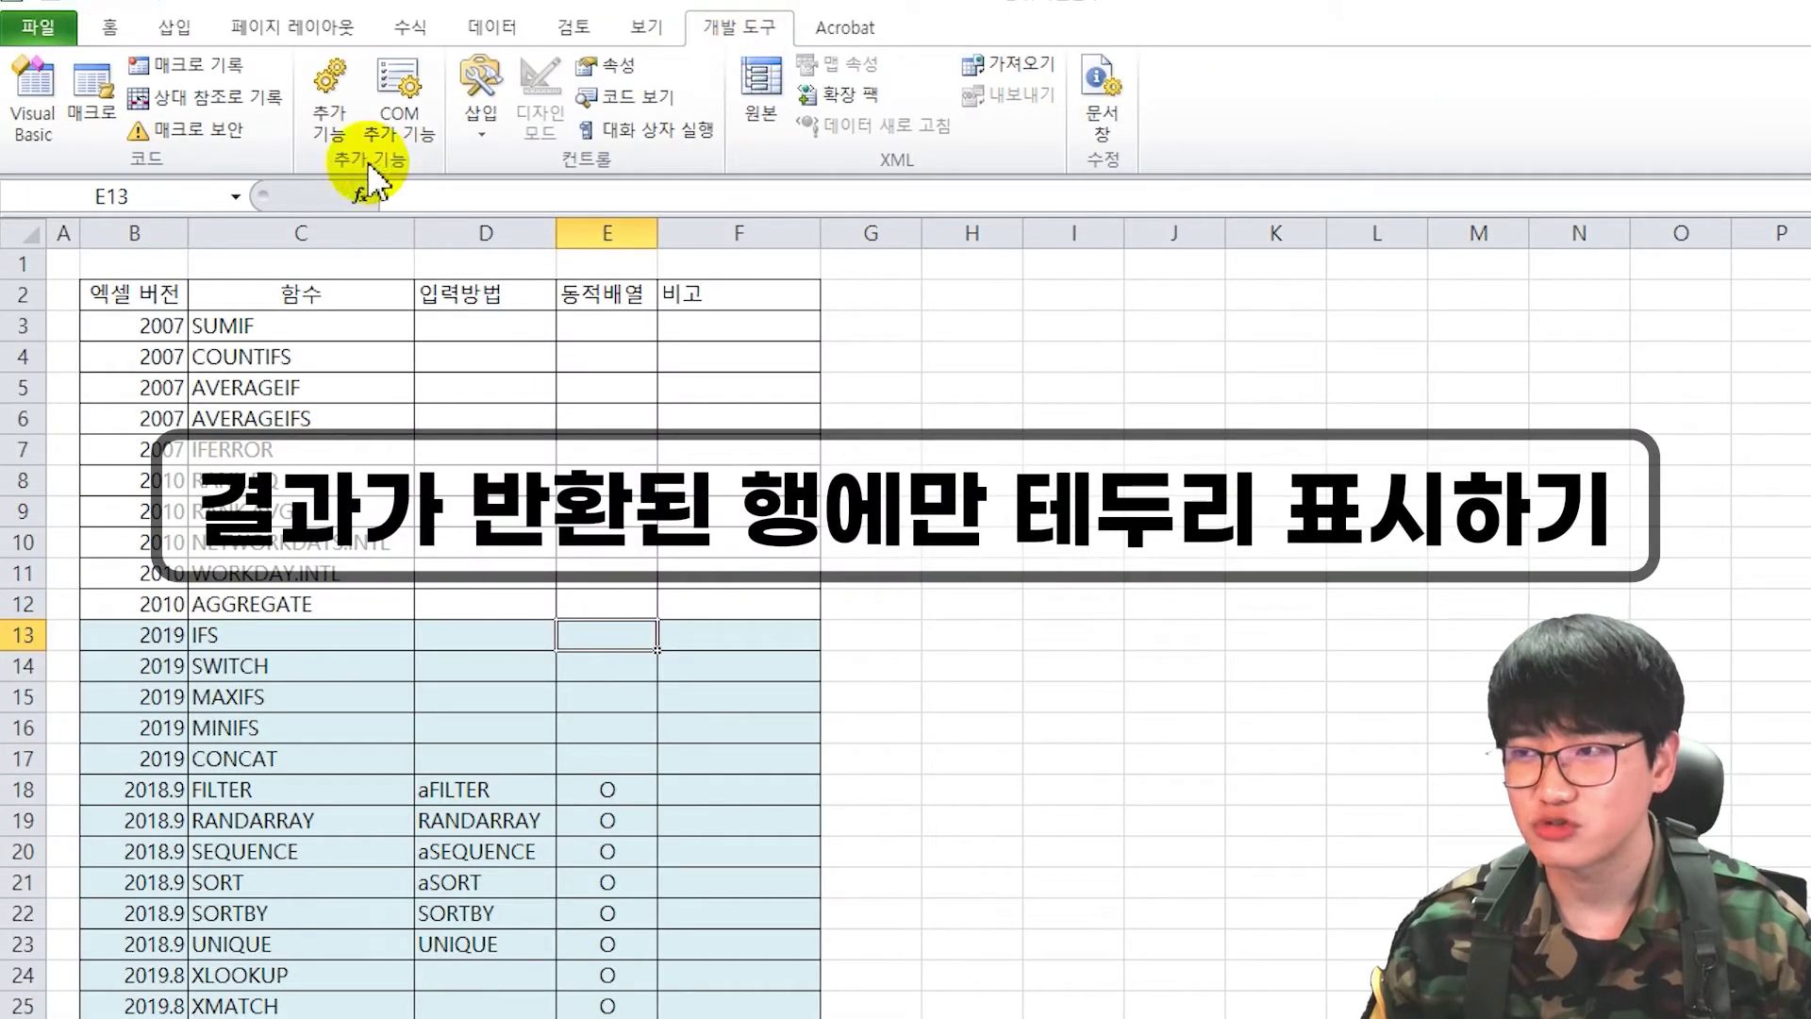
click(338, 118)
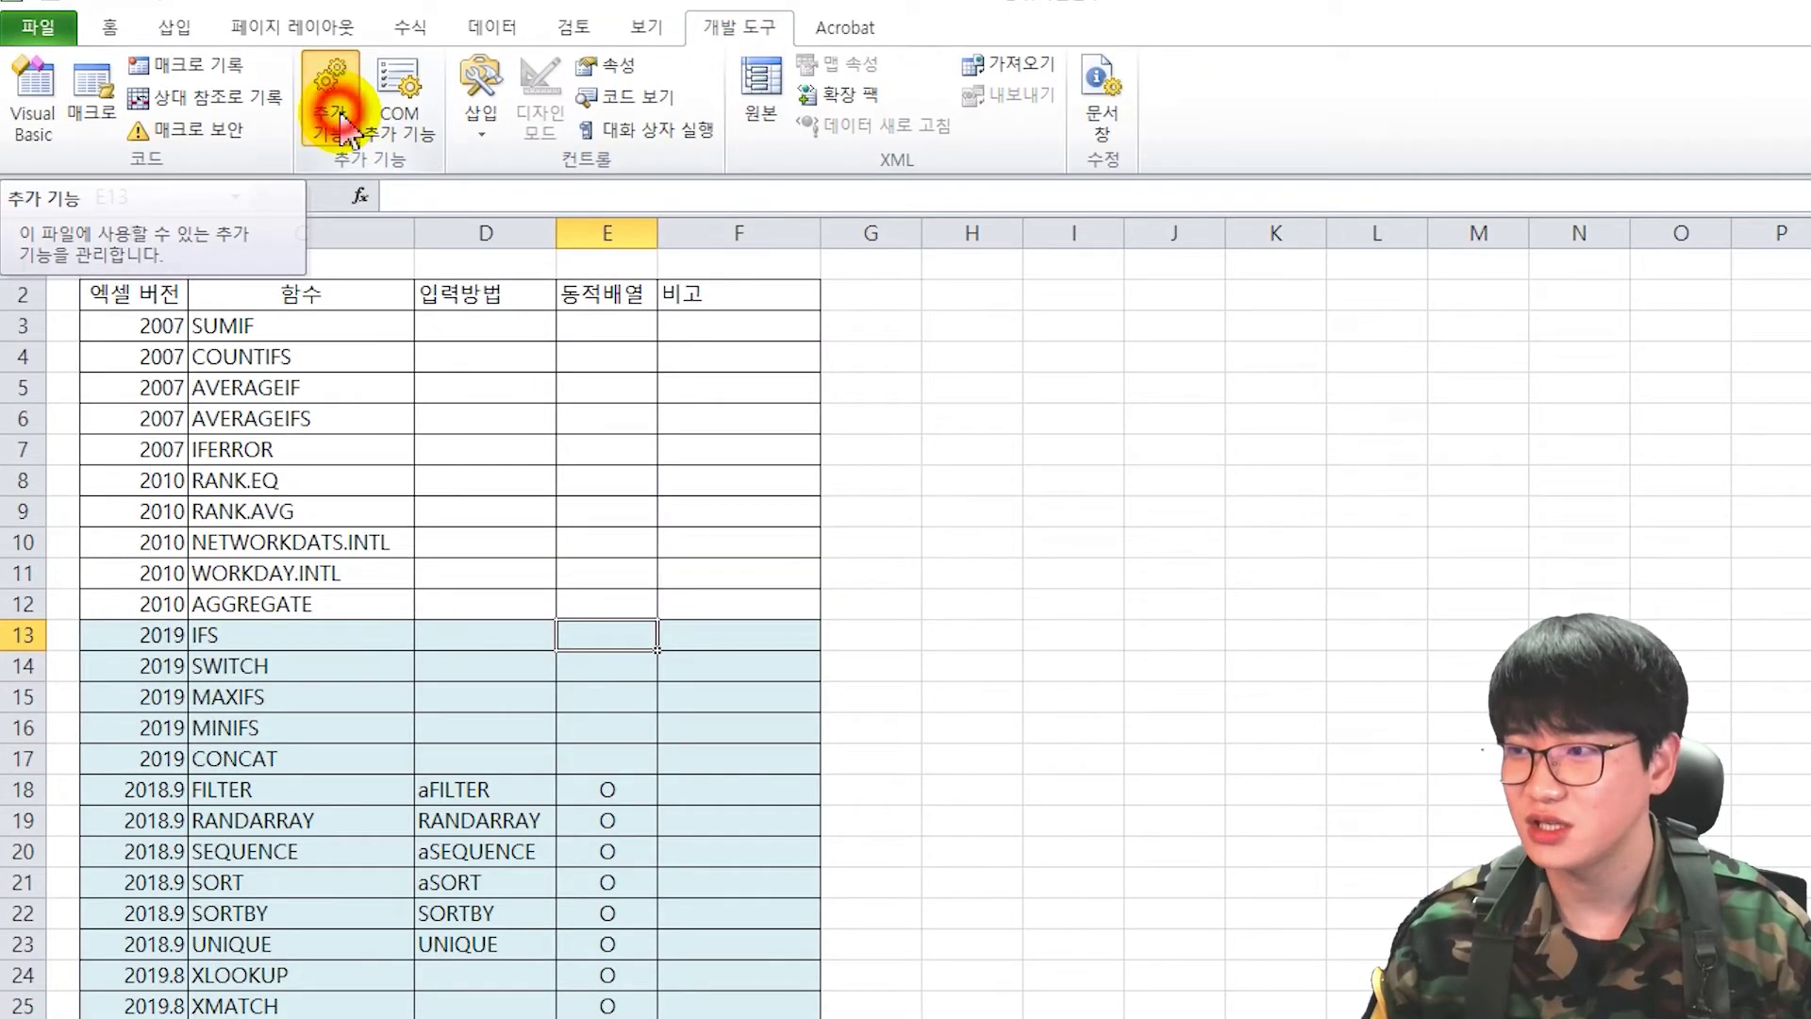
drag(651, 434, 573, 247)
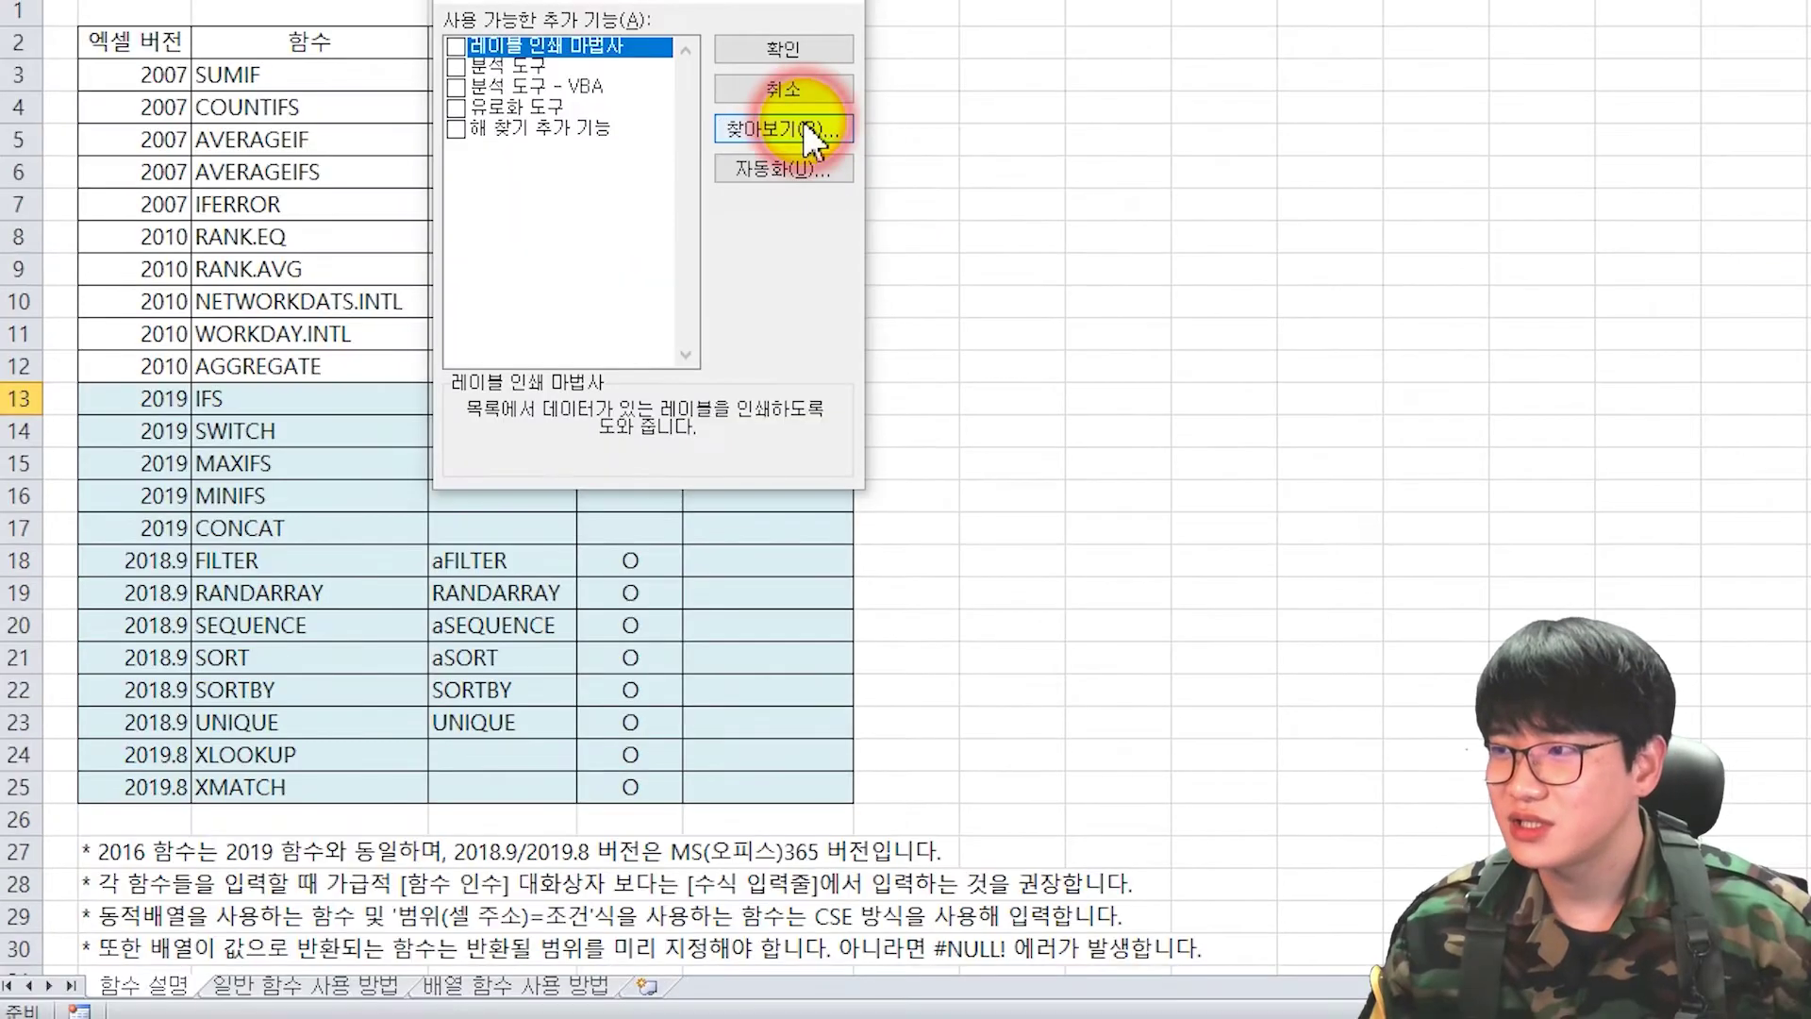
click(753, 378)
drag(775, 159, 757, 48)
Step: Switch to the Downloads folder in File Explorer and open the xlfn archive alongside the add-in browse dialog
key(alt+Tab)
drag(0, 0, 742, 421)
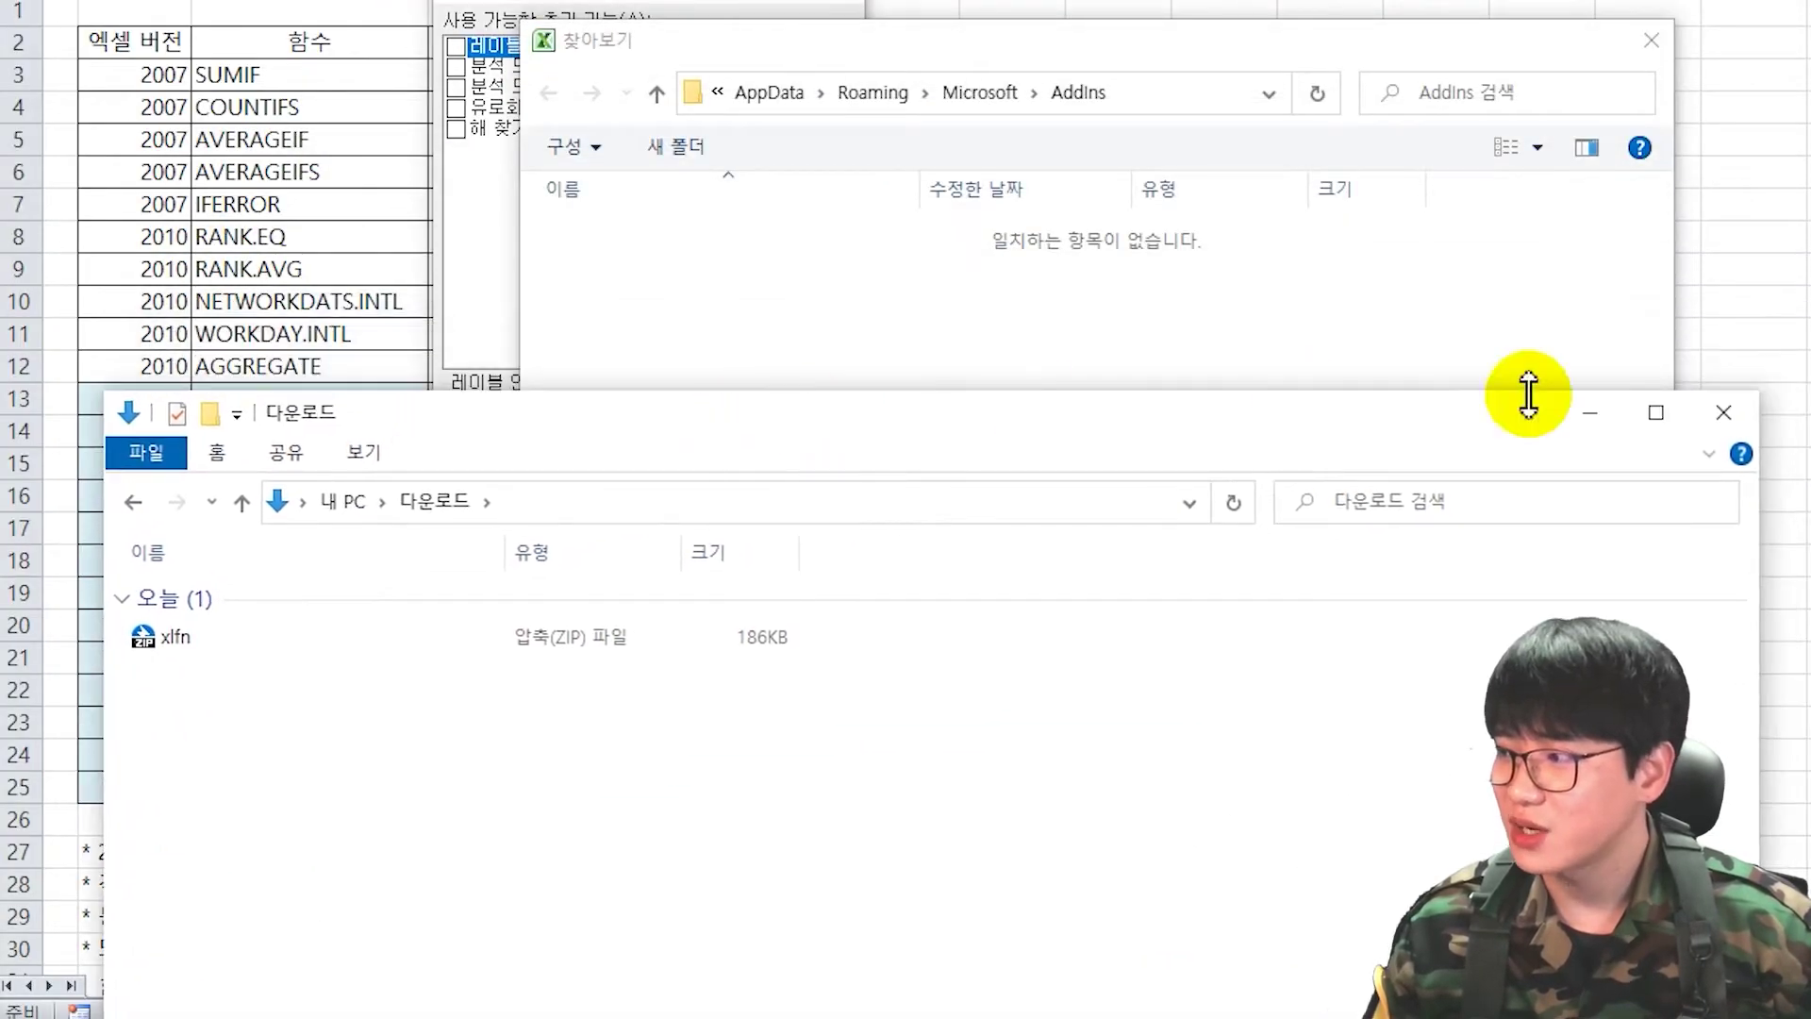
drag(1759, 392, 1179, 720)
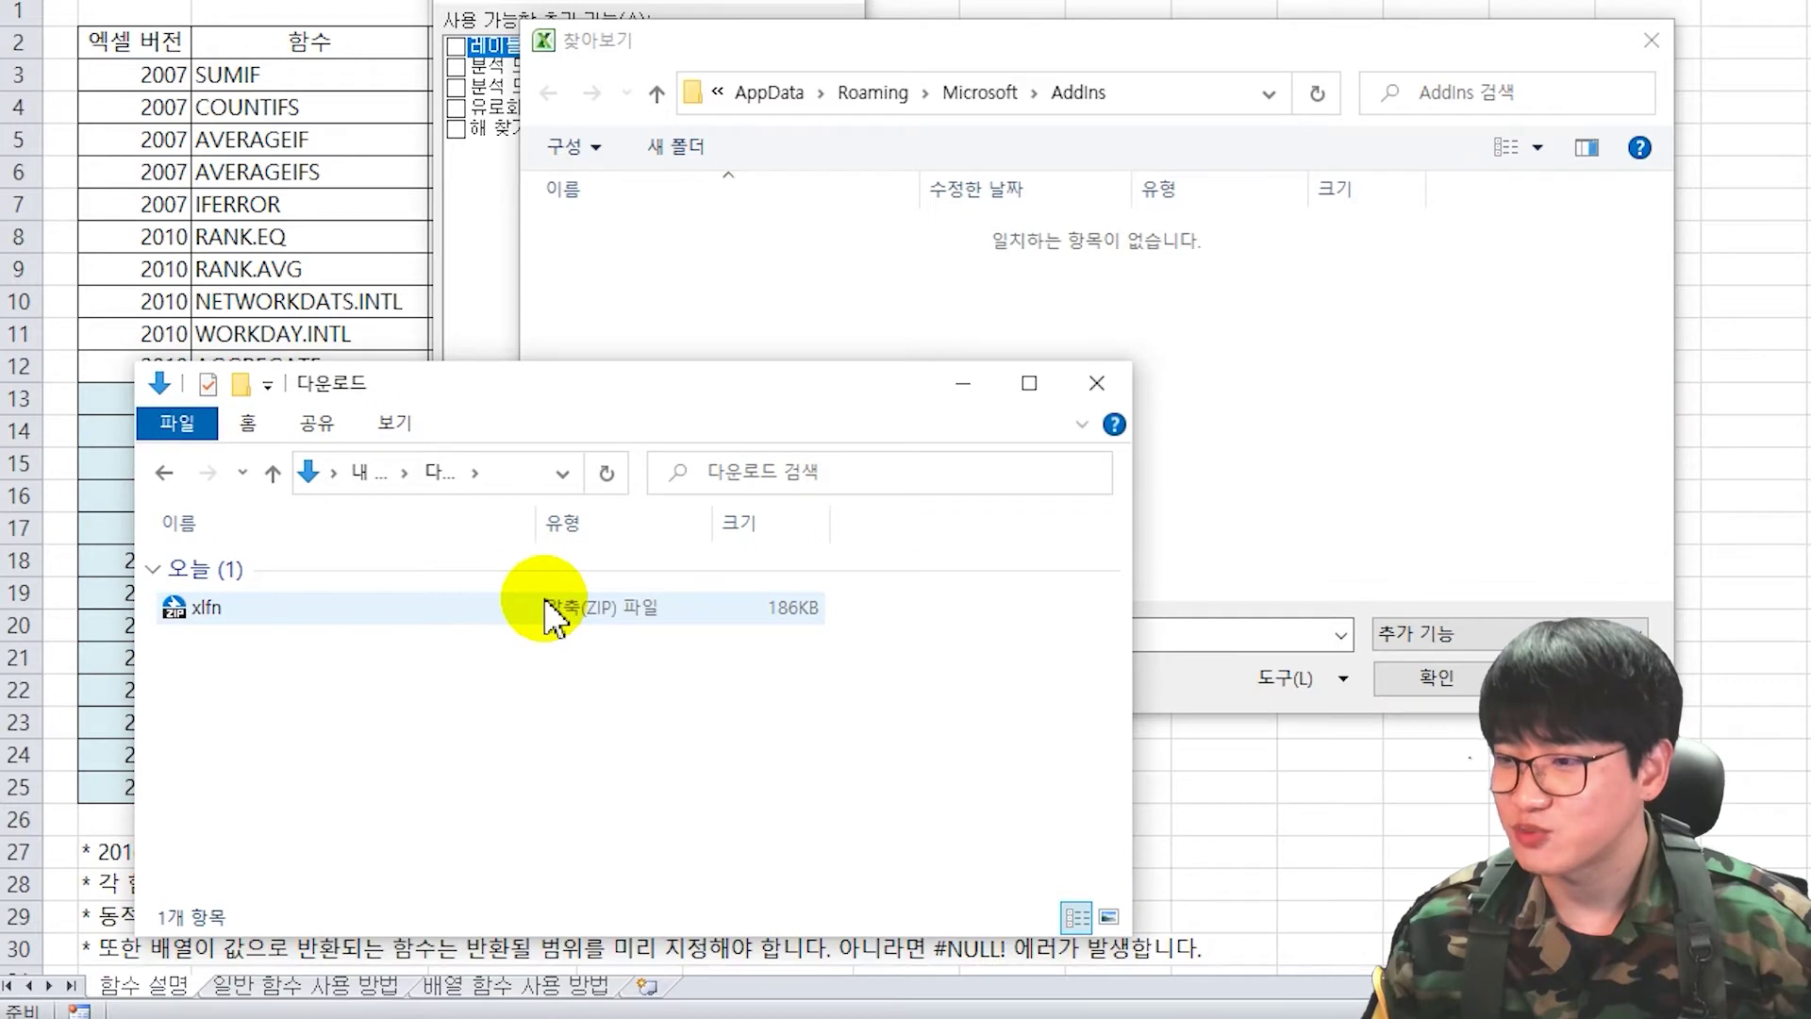
click(552, 613)
drag(0, 500, 761, 419)
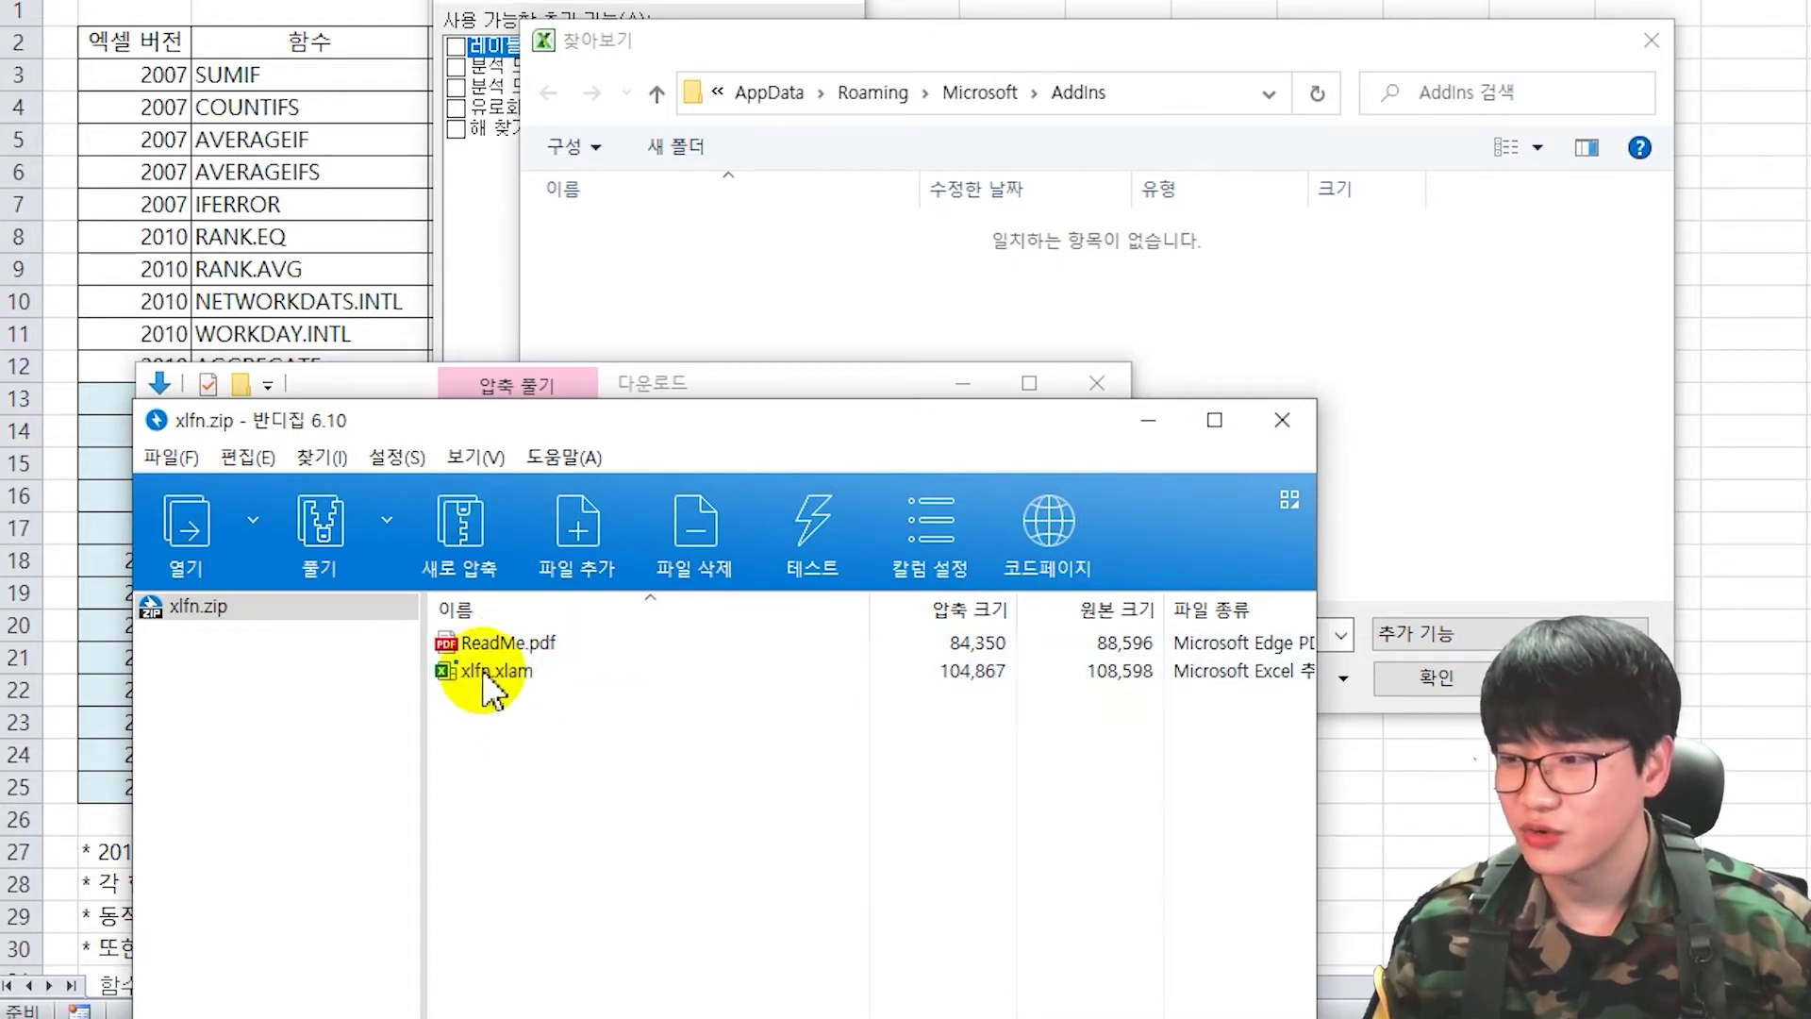
Step: Copy xlfn.xlam from the archive into the Microsoft AddIns folder and load it as an active add-in
click(517, 677)
drag(516, 677, 930, 251)
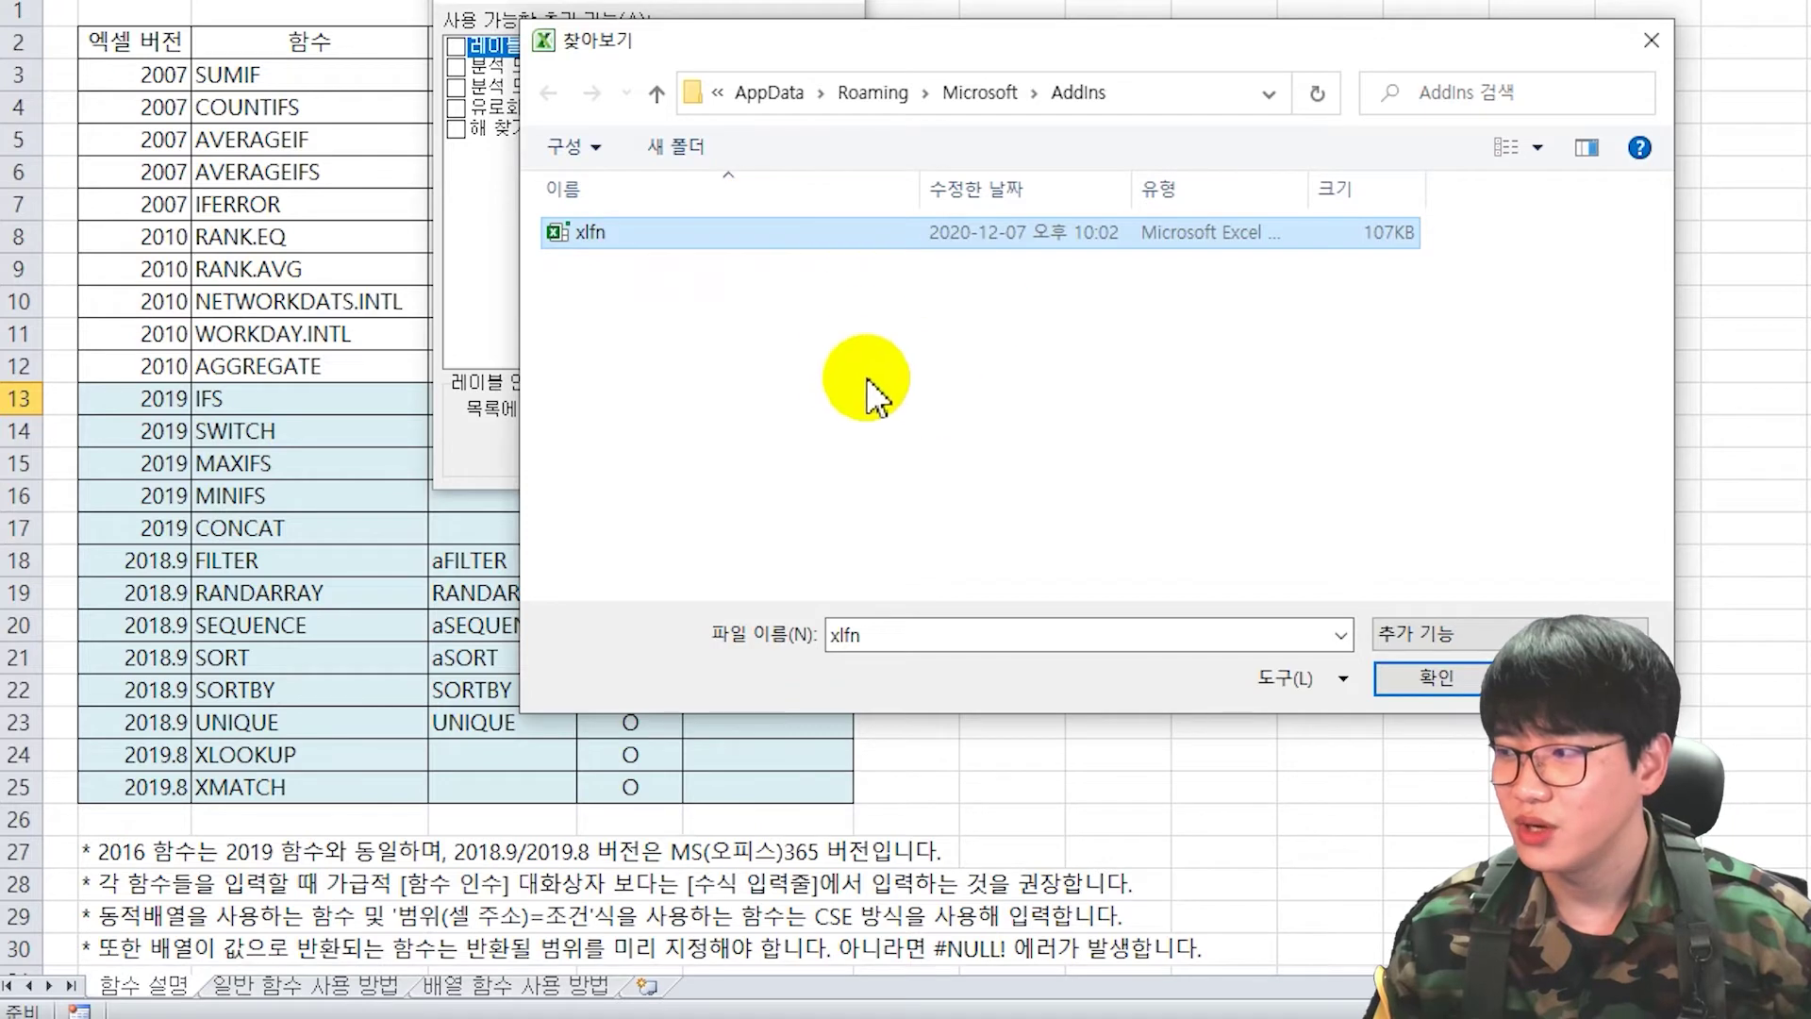
click(1394, 679)
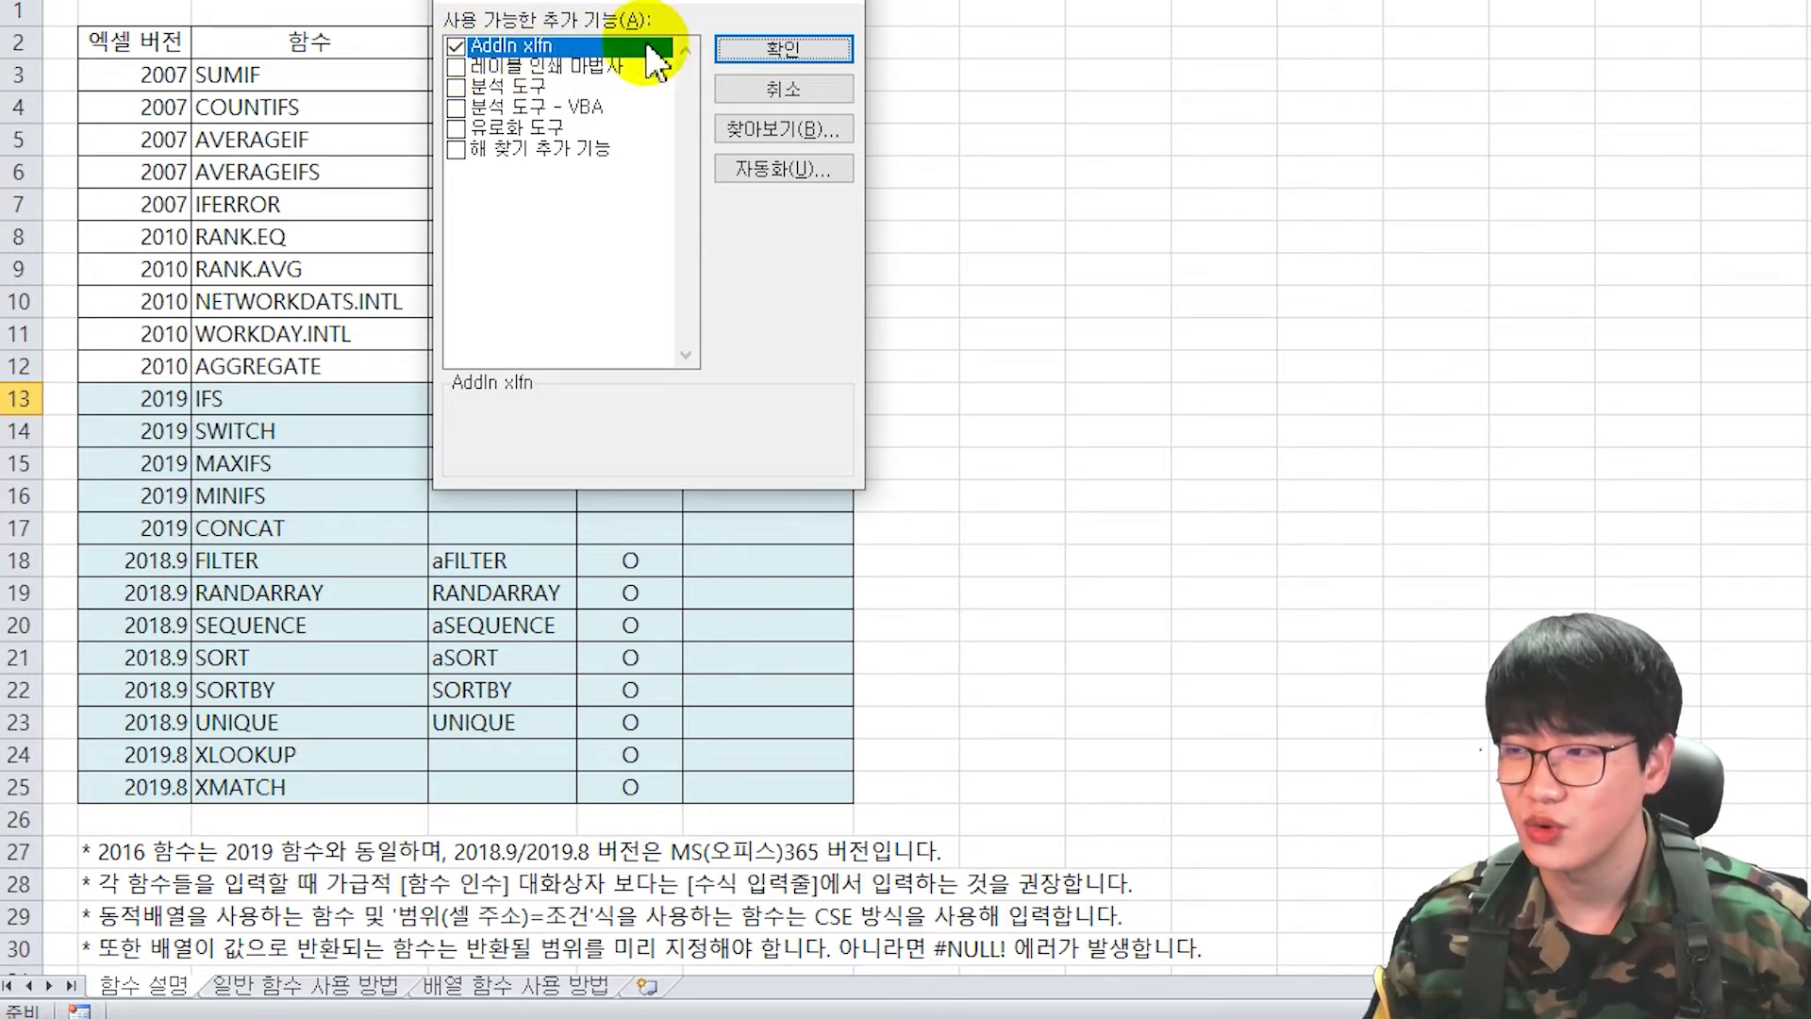
click(748, 55)
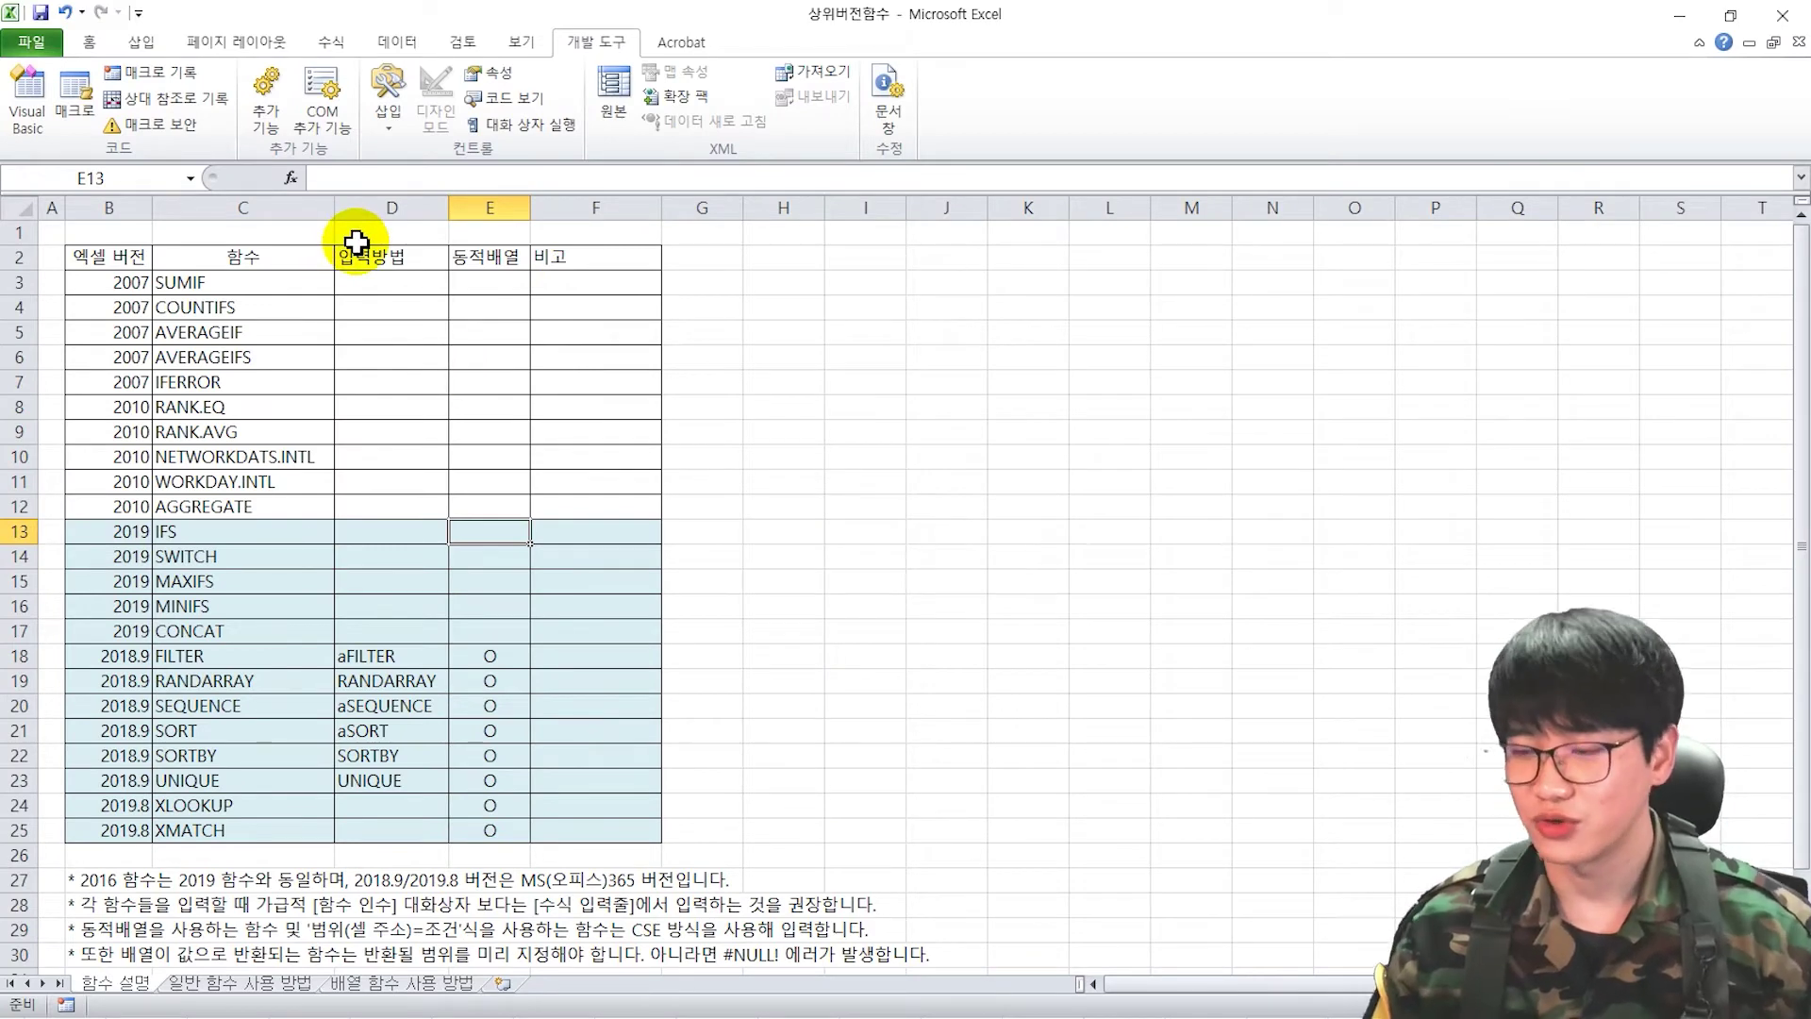
Step: Start an IFS formula in cell E13 and inspect its arguments in the function arguments dialog, then discard it
key(Down)
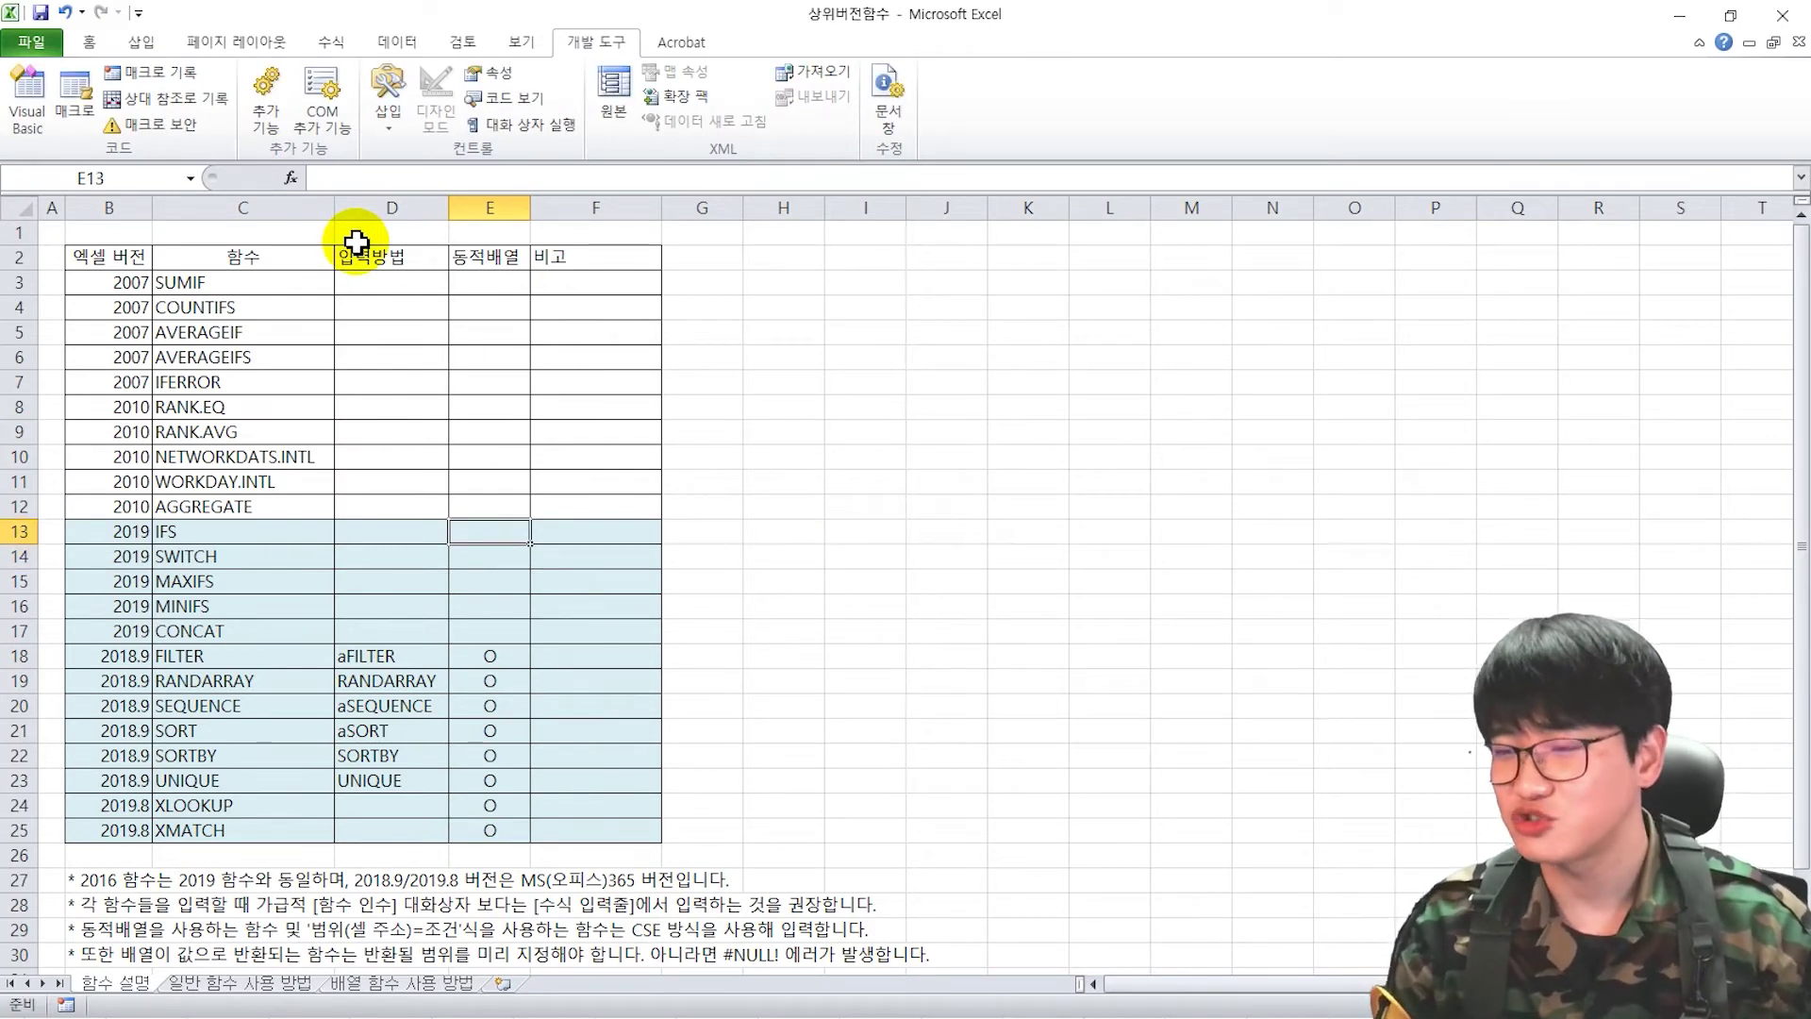
text(=)
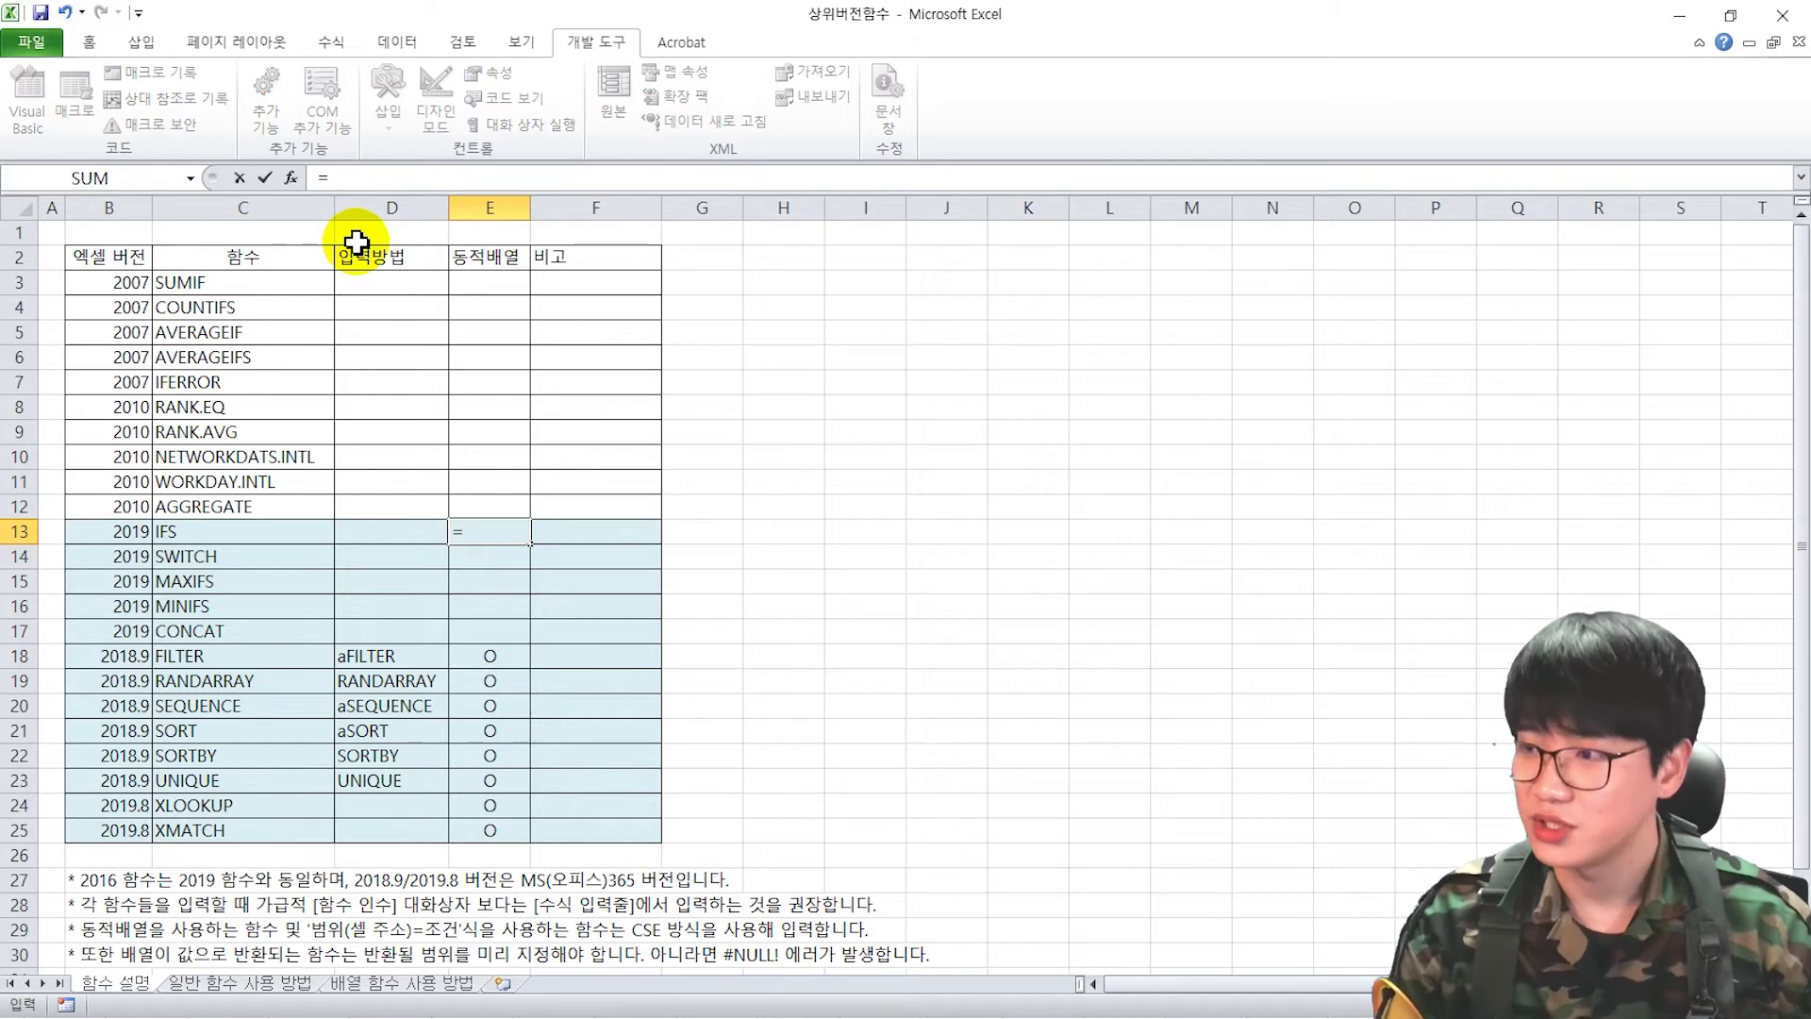
text(ifs)
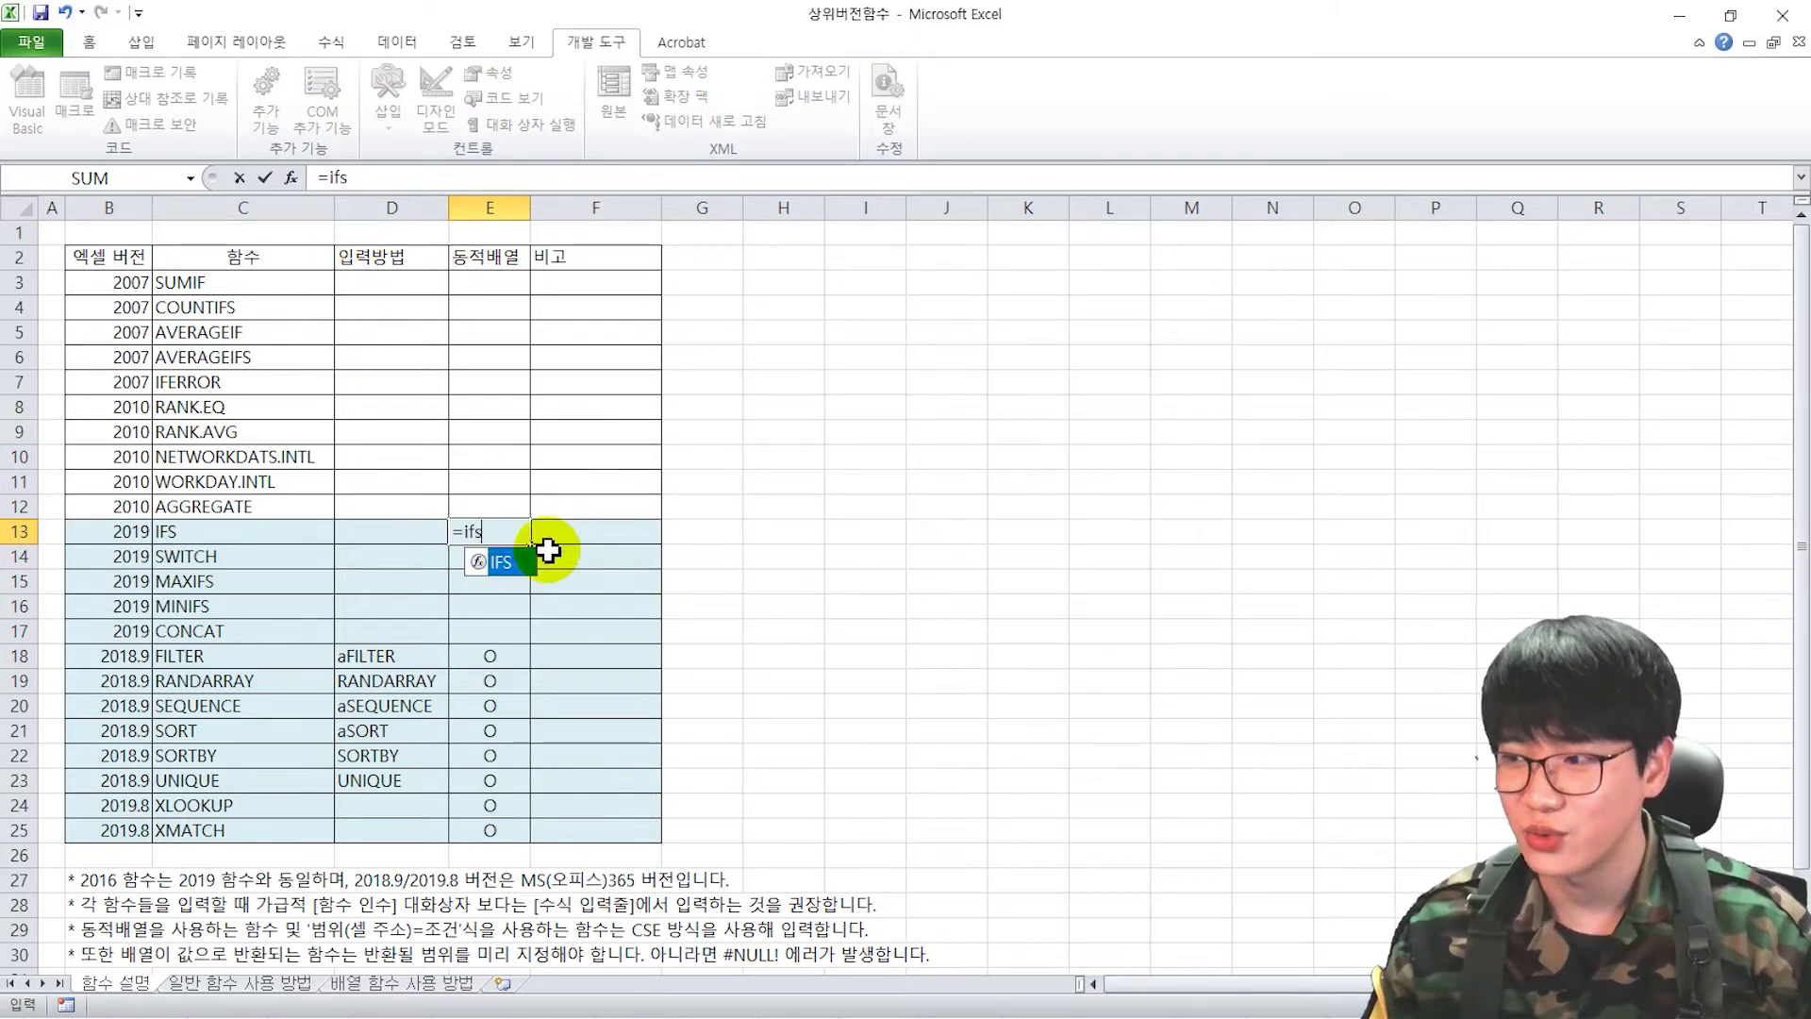
key(Tab)
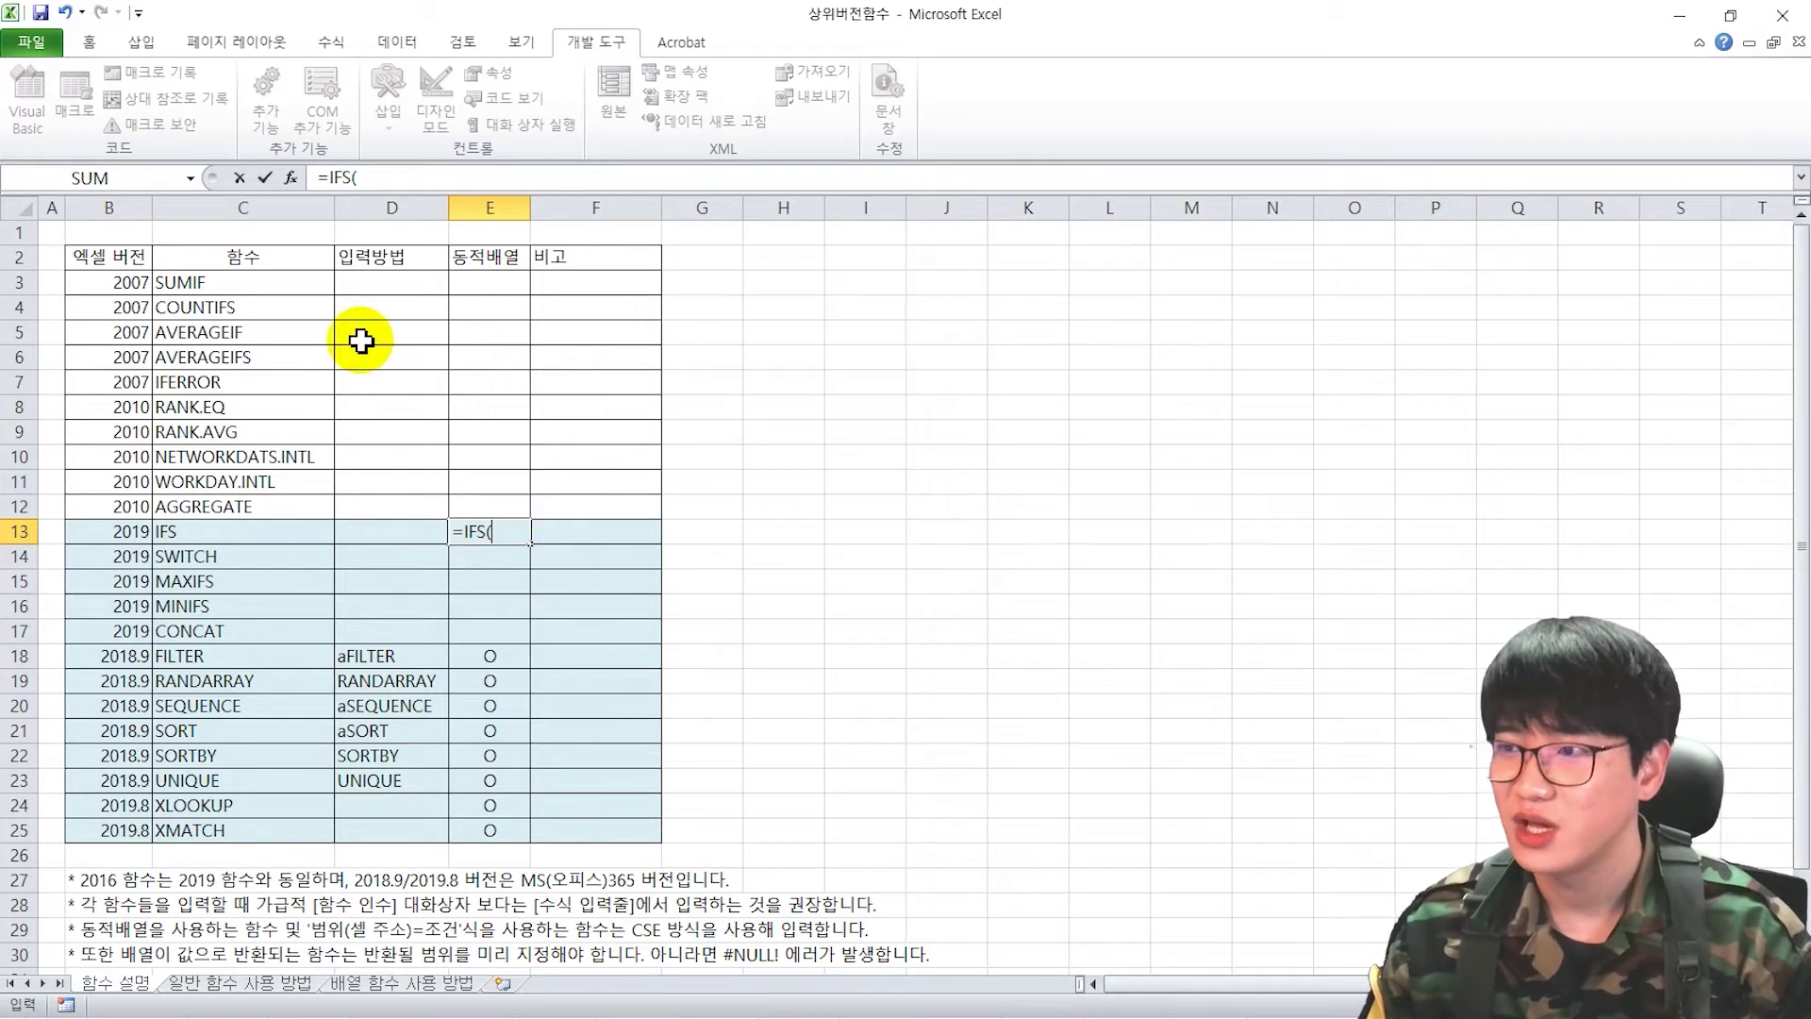
click(290, 178)
drag(393, 235, 509, 142)
click(893, 469)
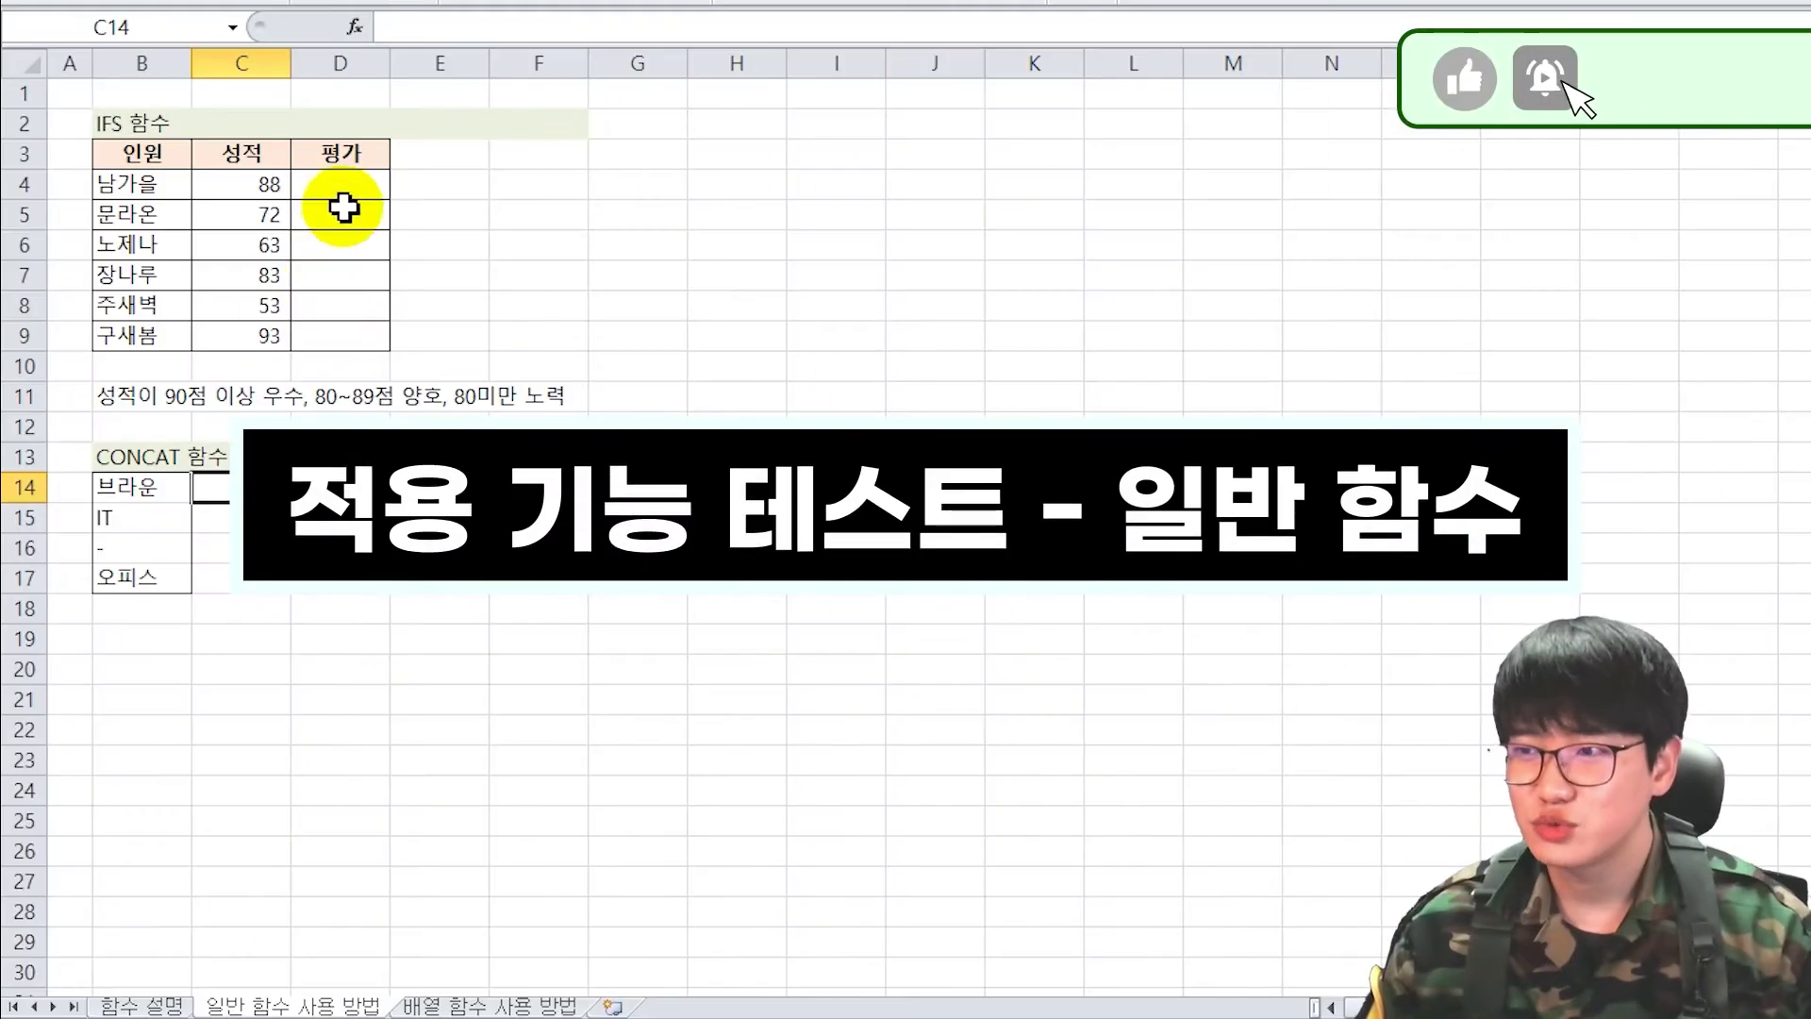
Step: In D4 of the general functions sheet, enter =IFS(C4>=90,"우수",C4>=80,"양호",C4,"노력")
click(361, 184)
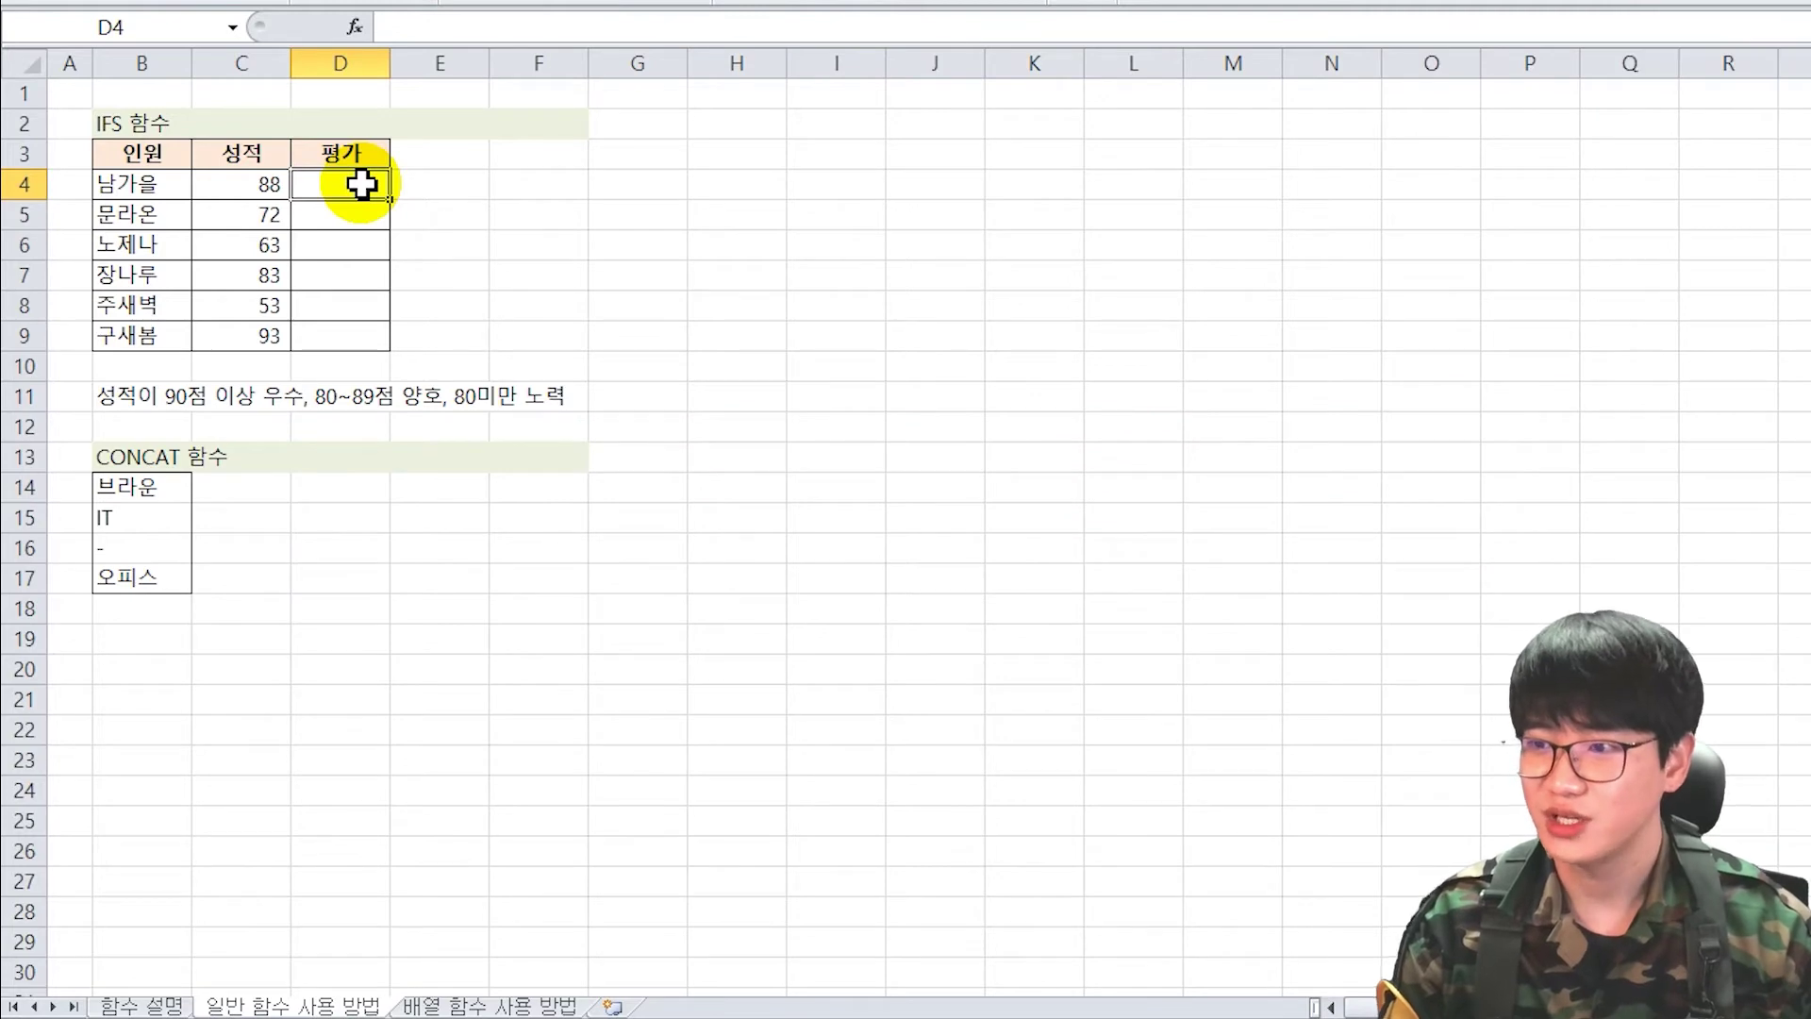
text(=IFS()
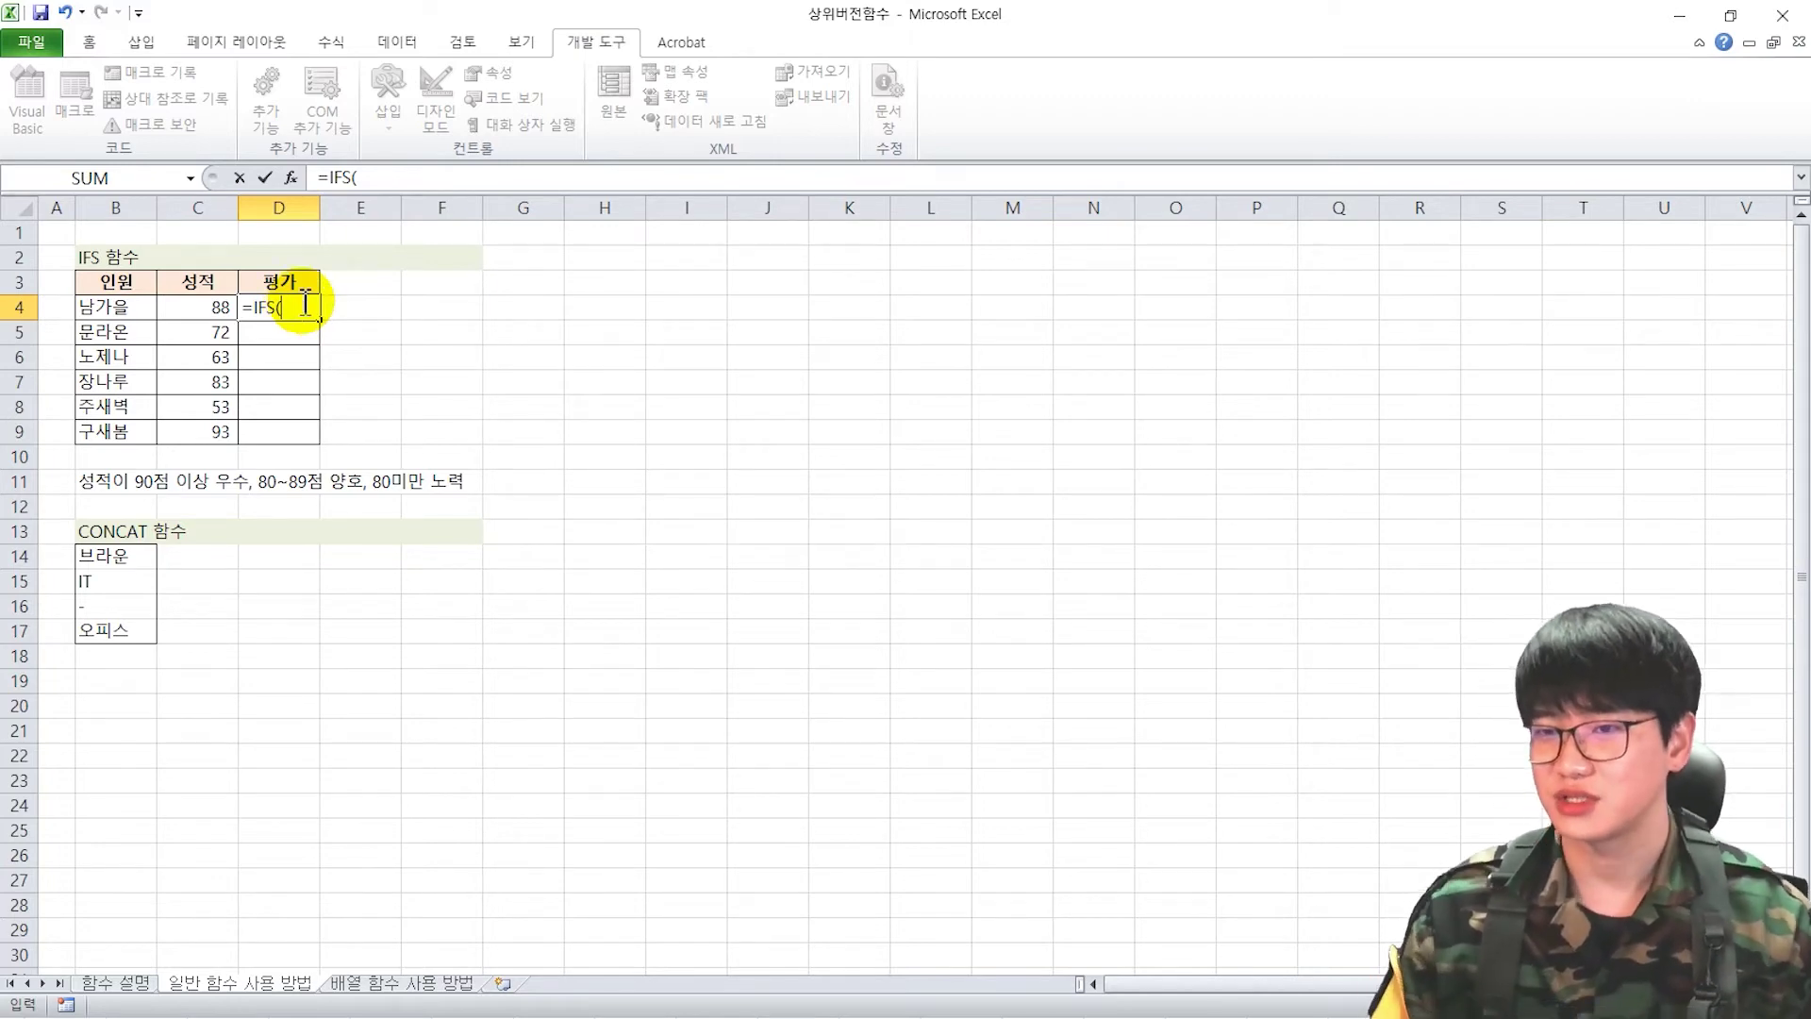
click(197, 307)
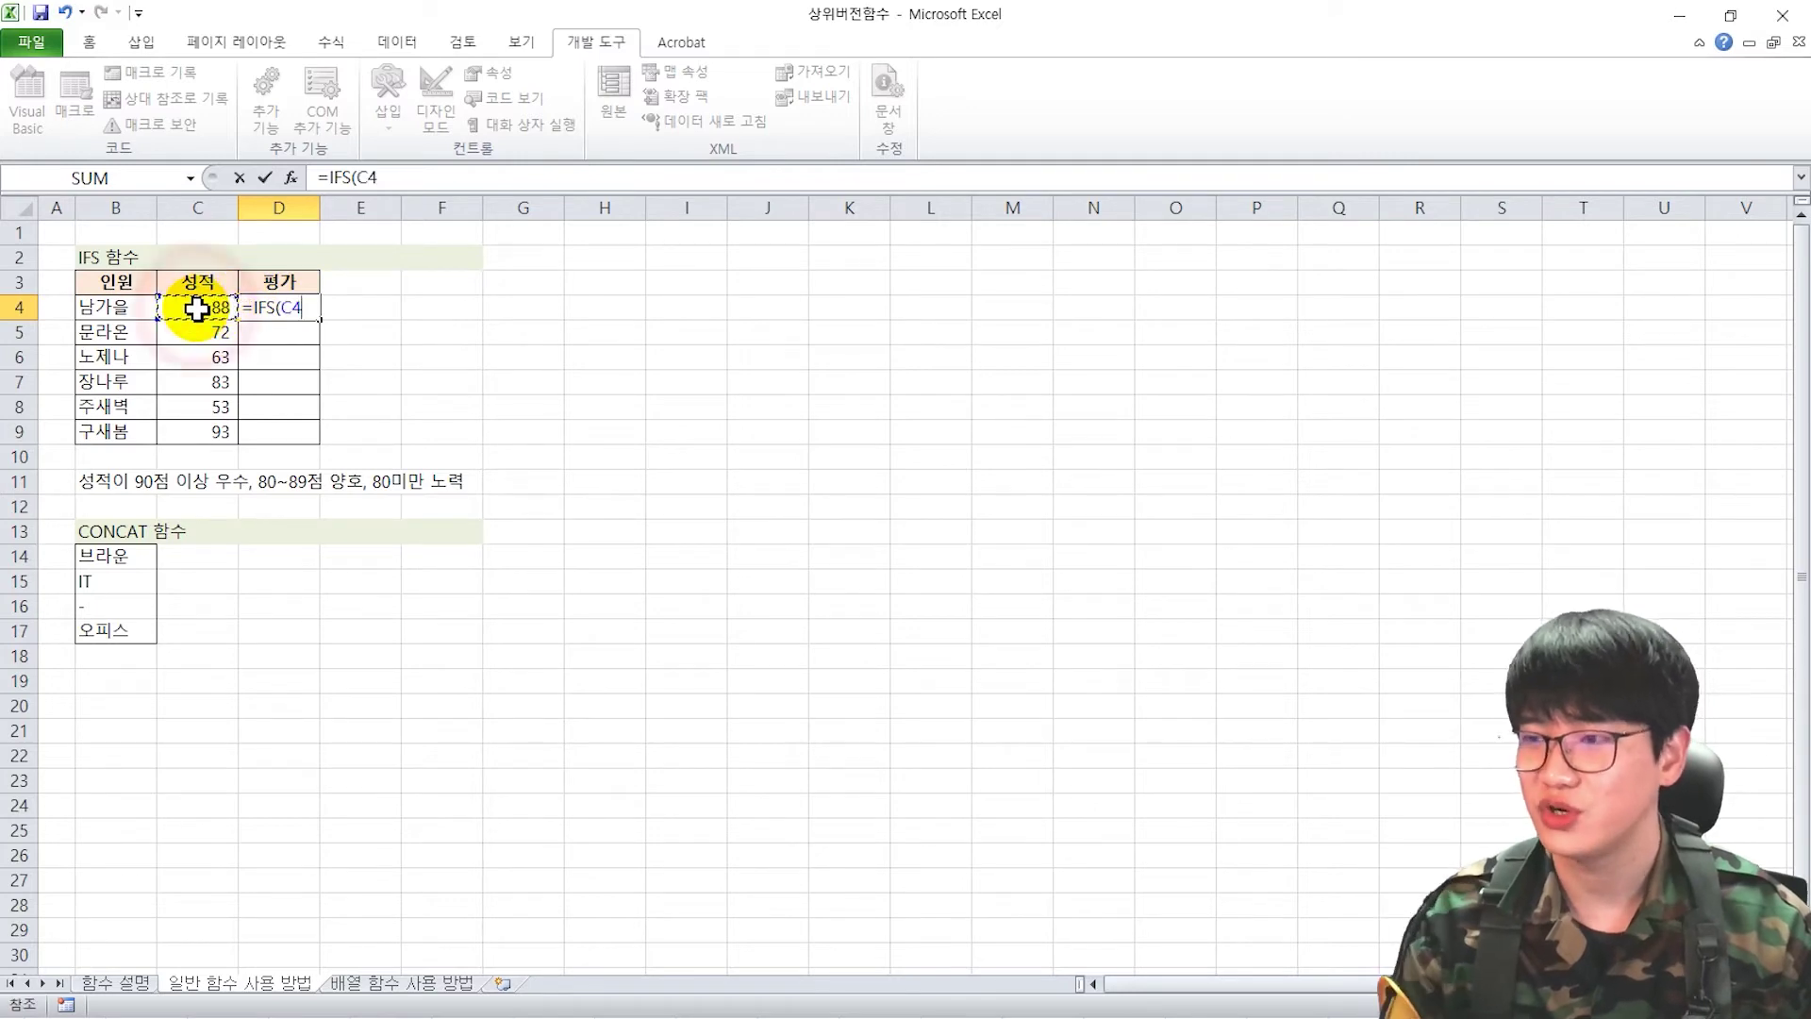
text(>=90,"우수",)
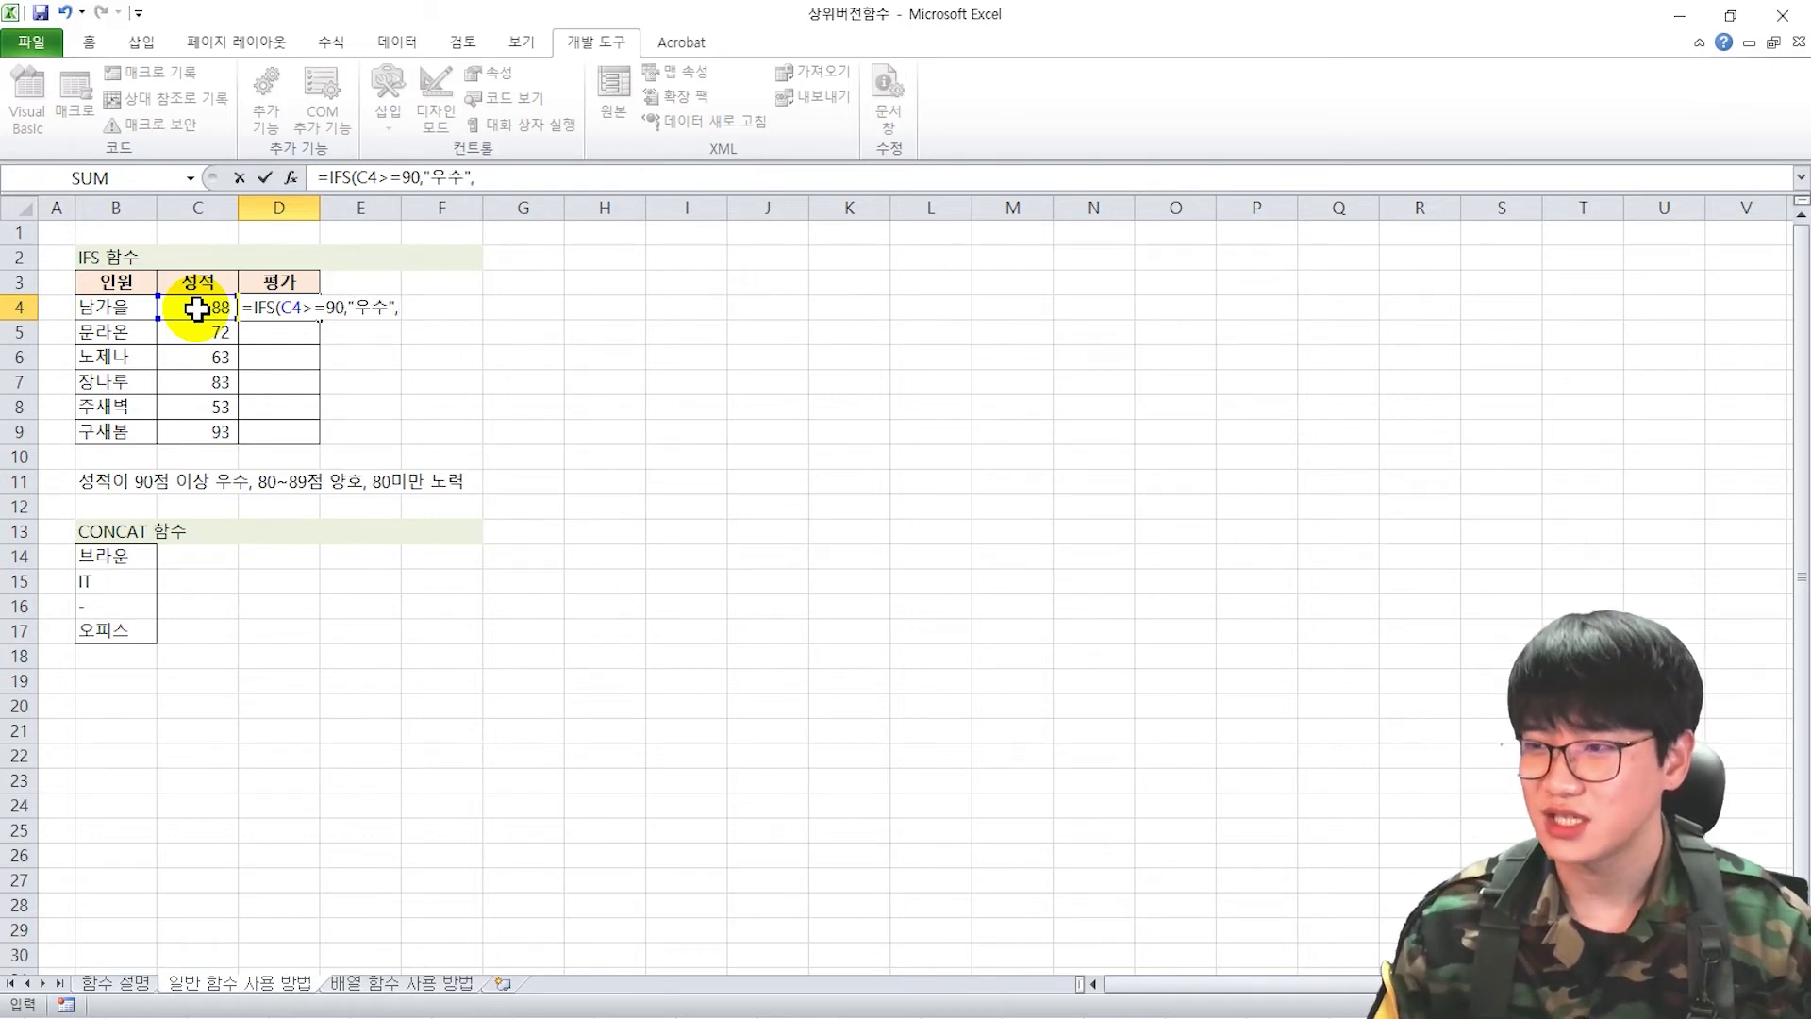
click(196, 308)
text(>=80,"양호)
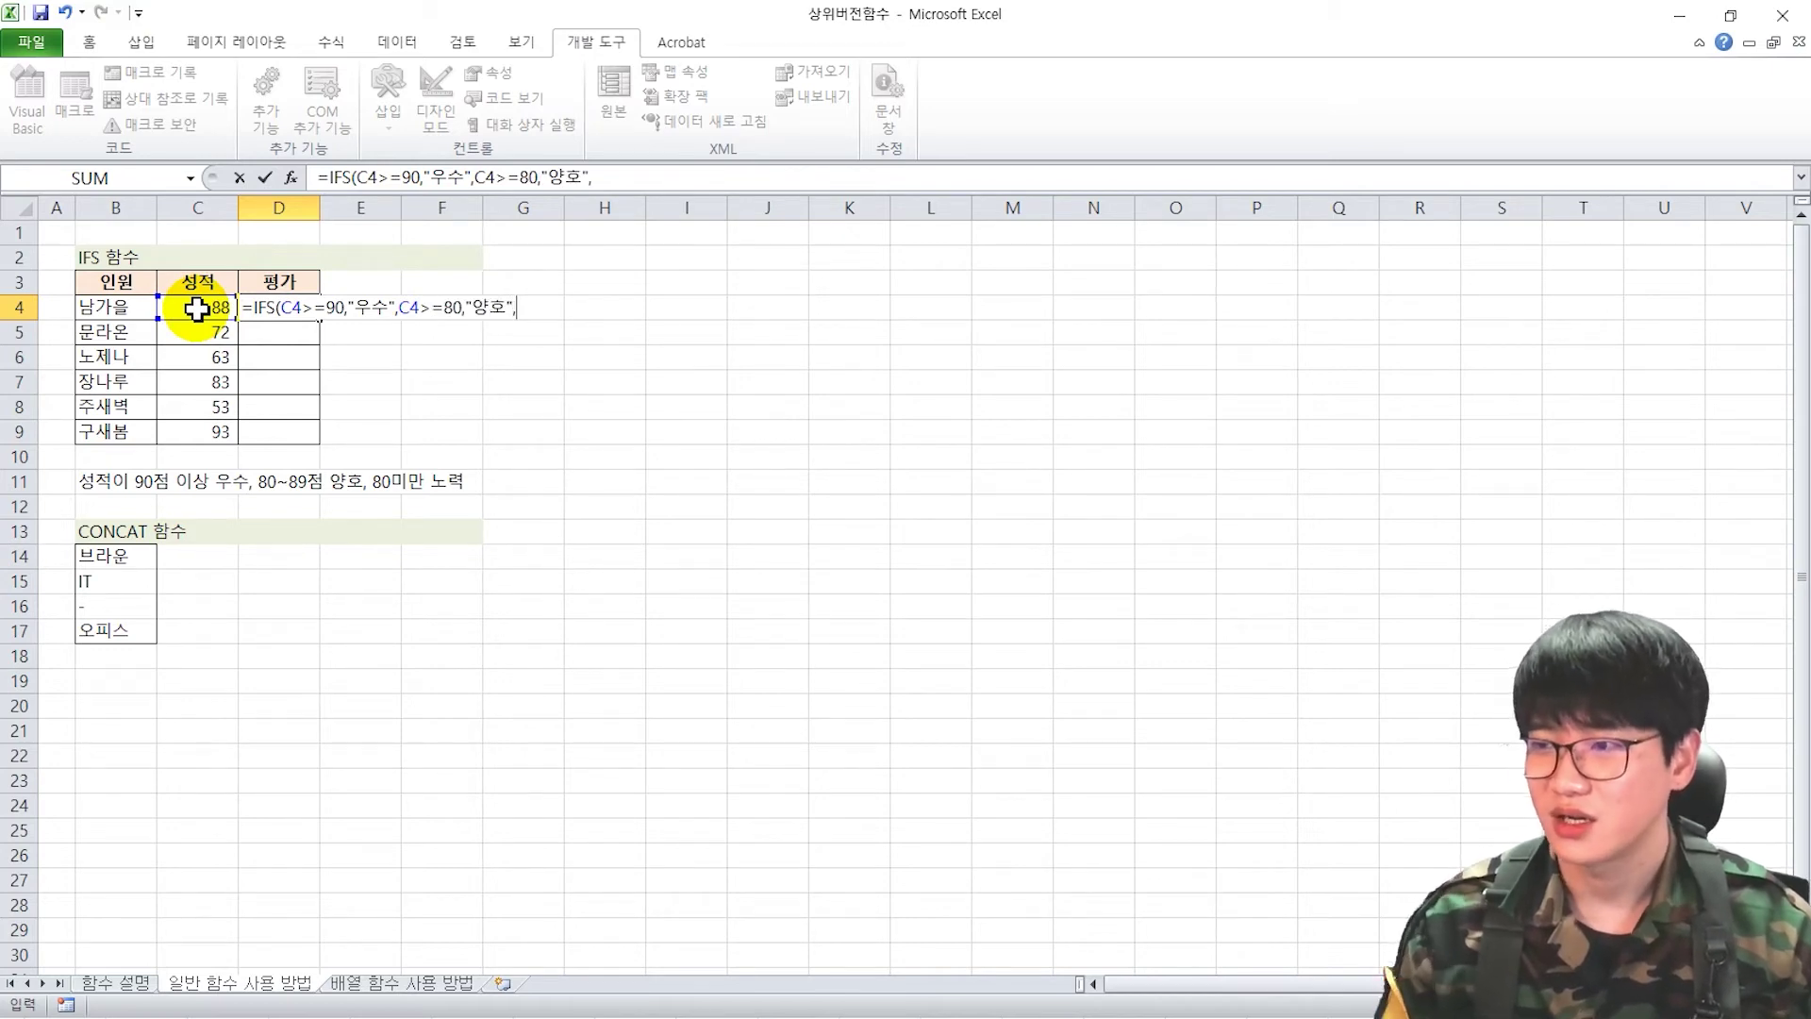
text(",)
click(196, 308)
text(,"노력")
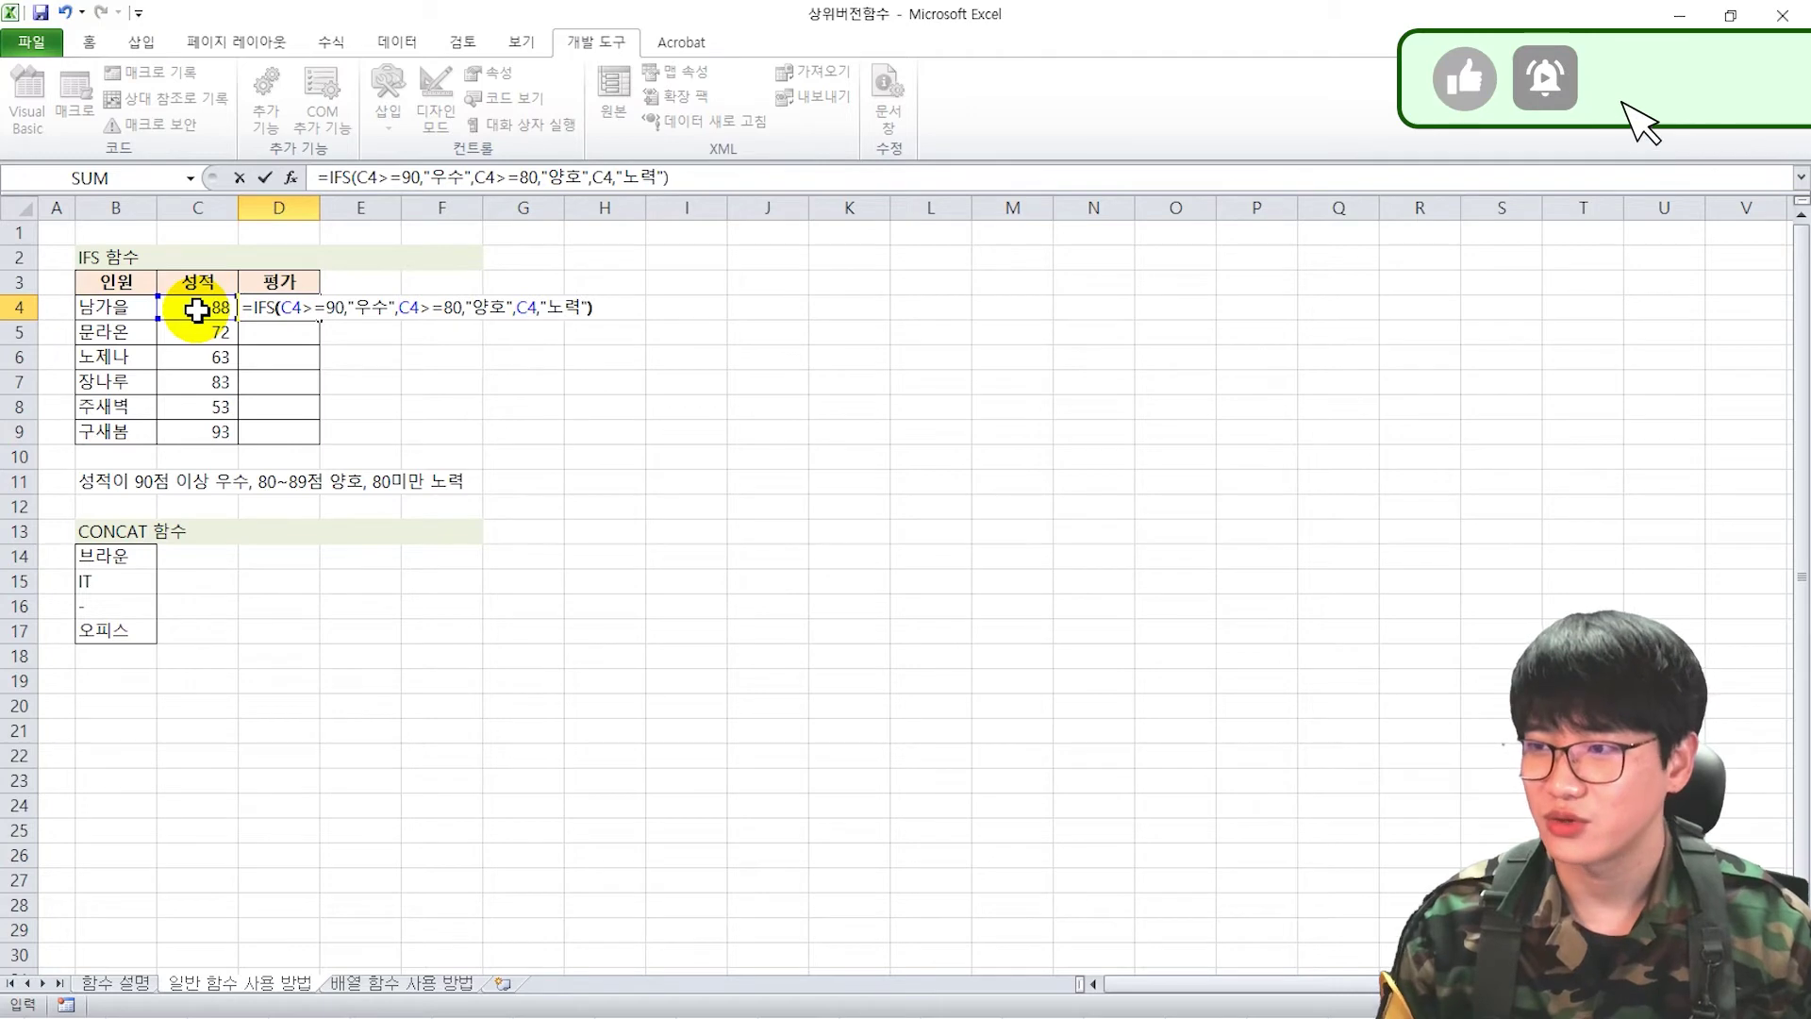
key(Return)
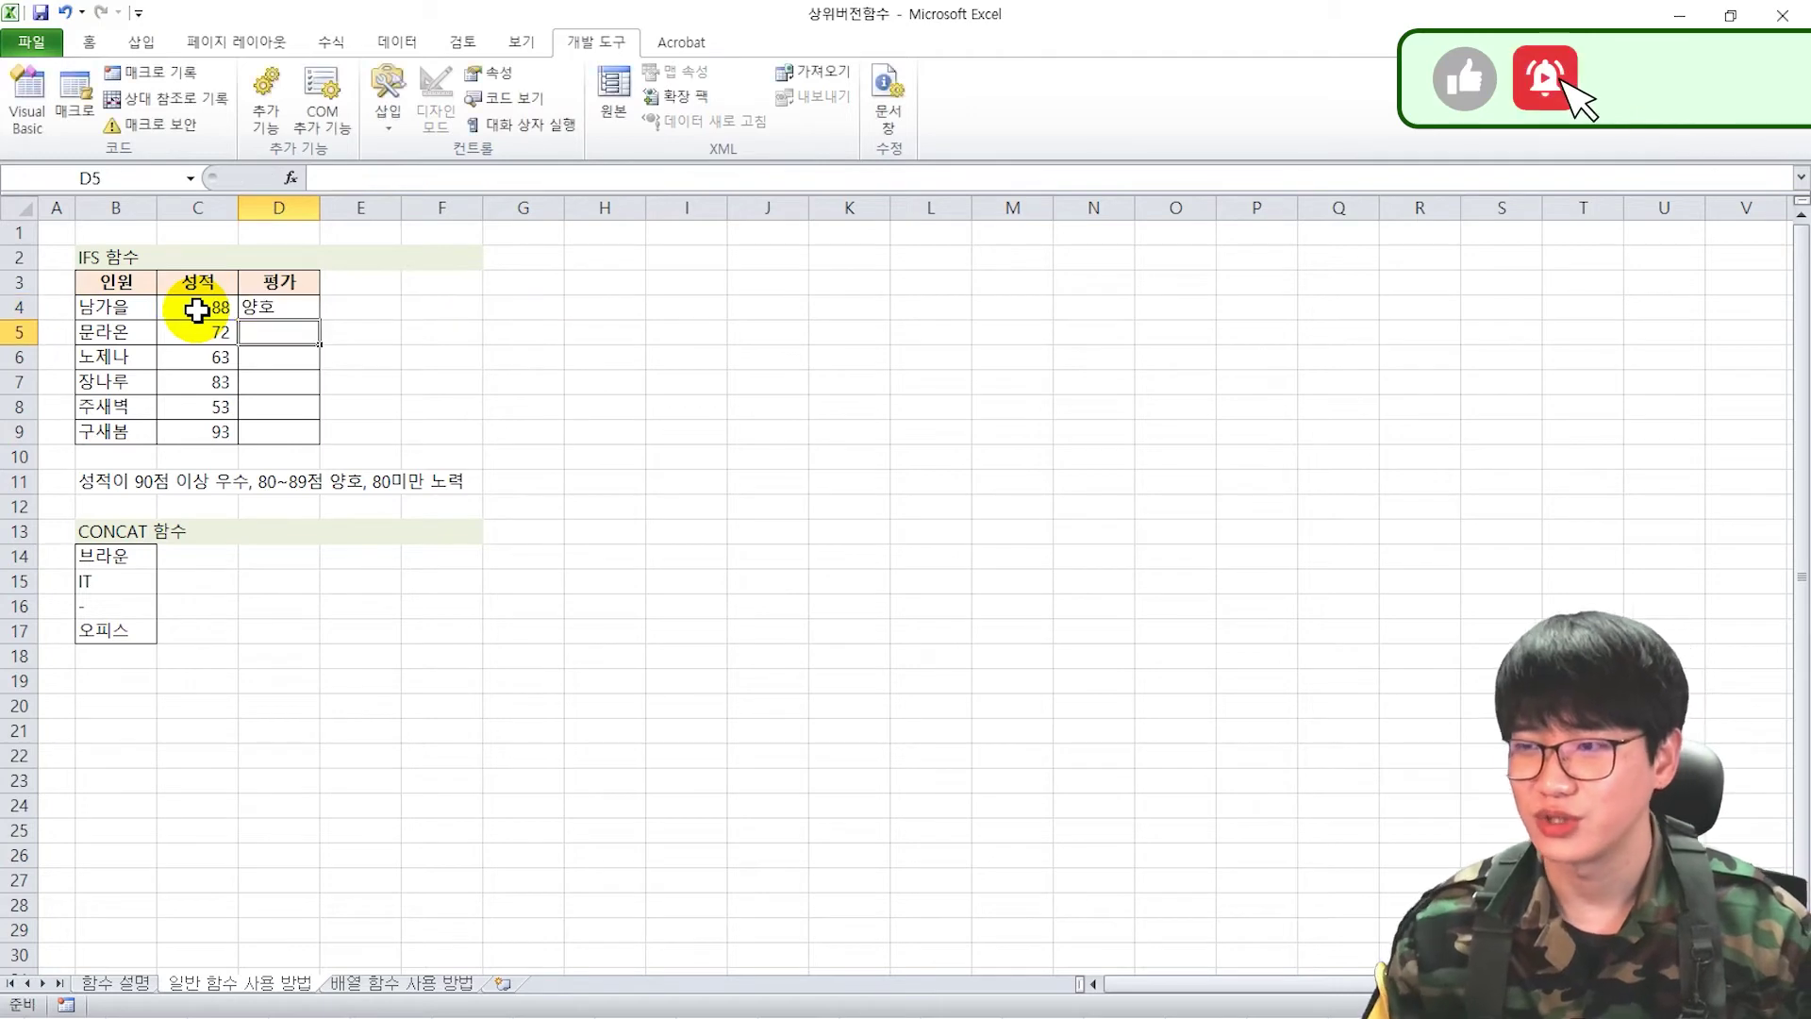
Step: Fill the IFS formula from D4 down through D9 of the 평가 column
click(302, 314)
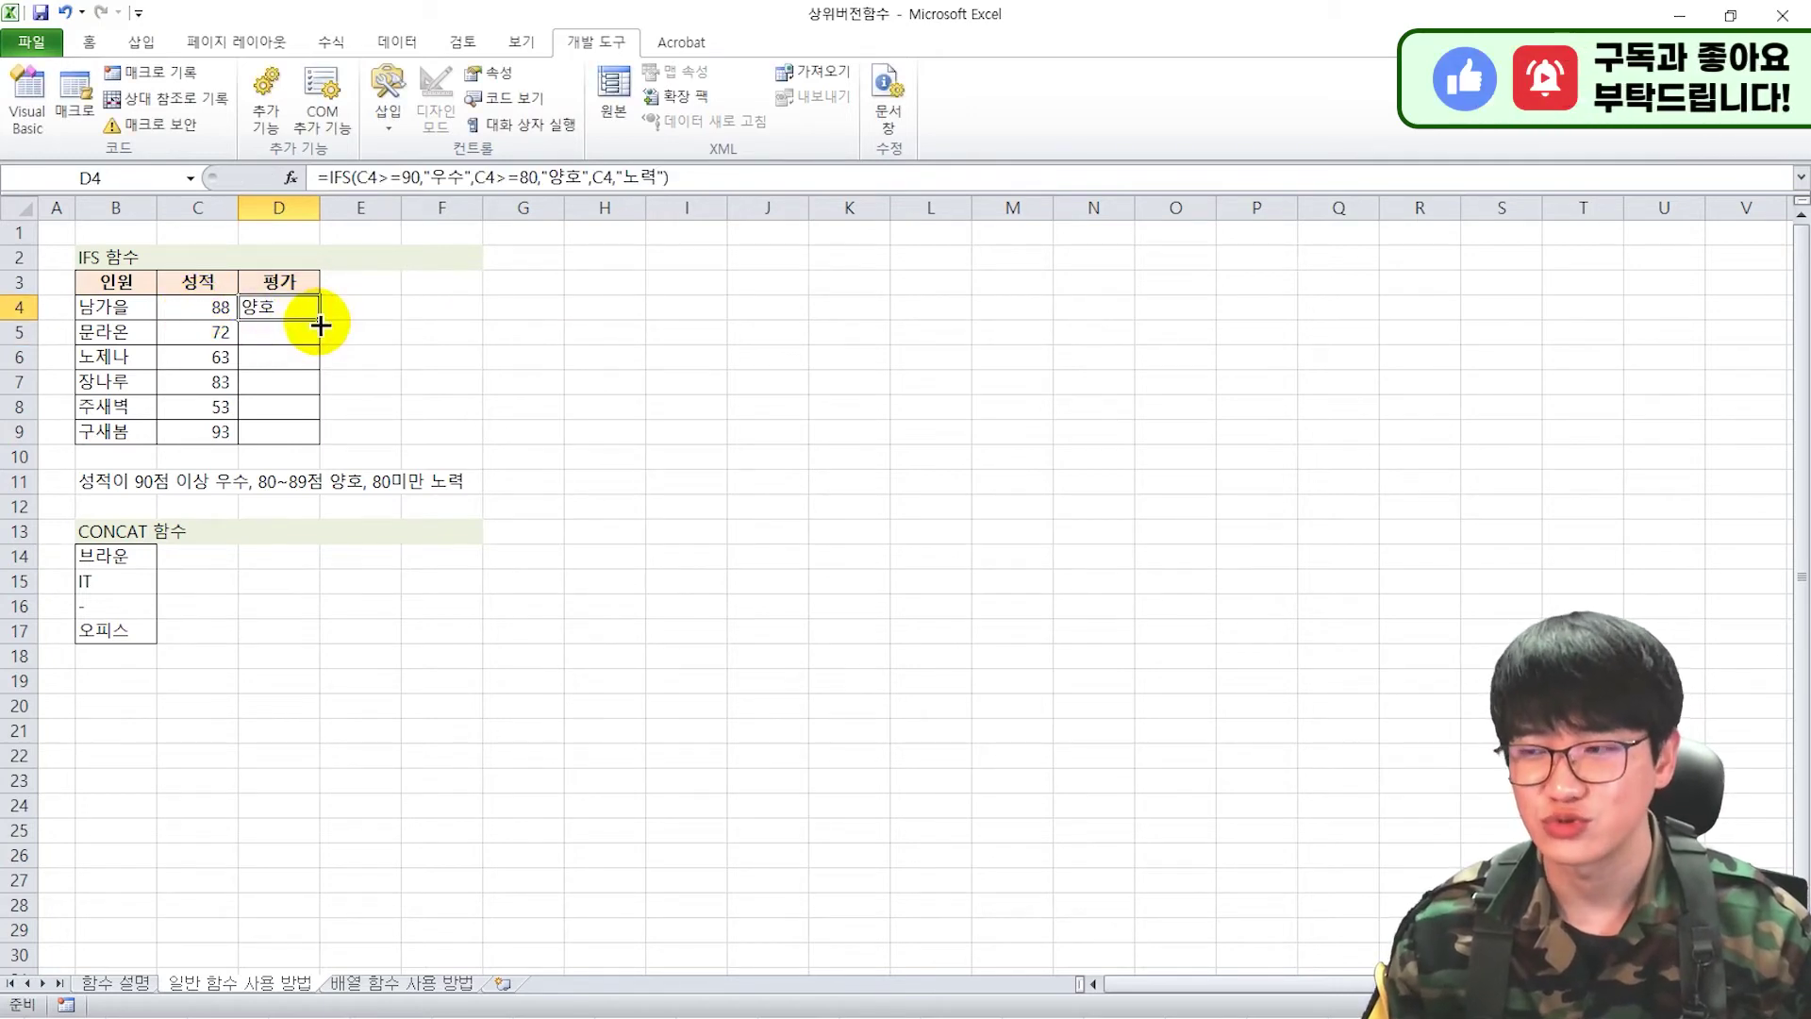
drag(320, 320, 300, 429)
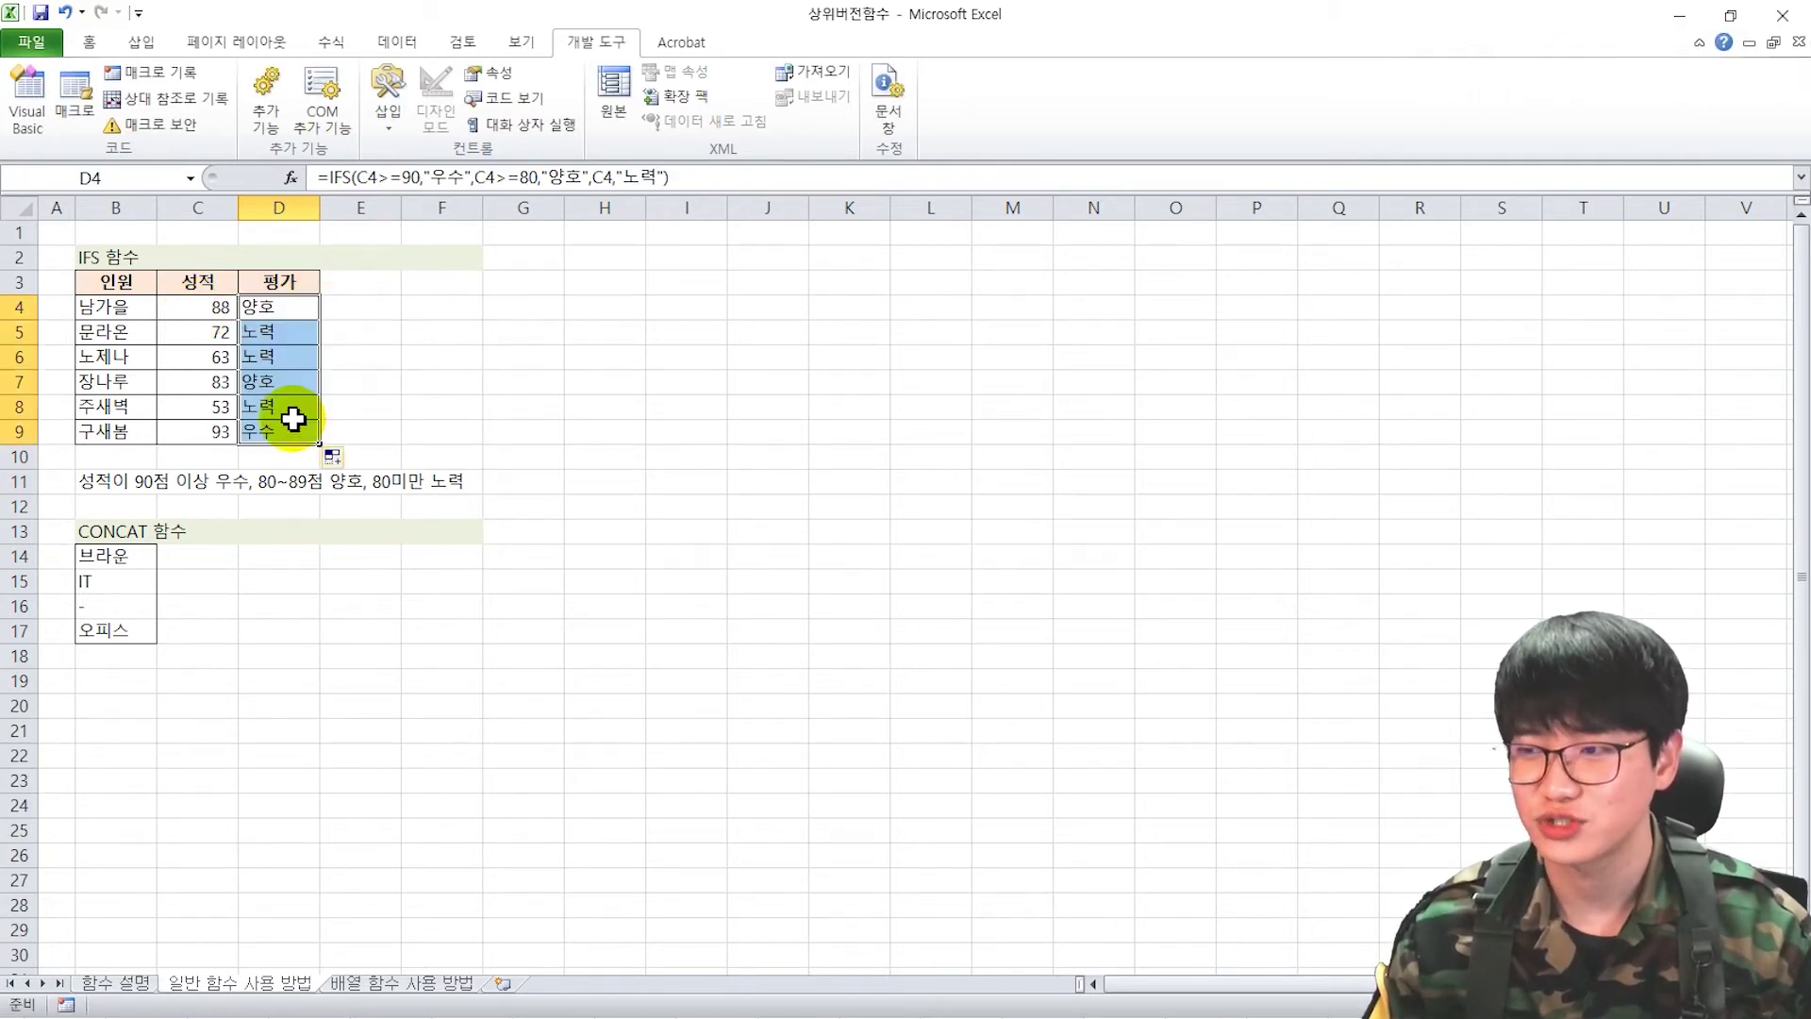
click(370, 330)
Step: Join the texts in B14:B17 by entering =CONCAT(B14:B17) in cell C14
click(234, 561)
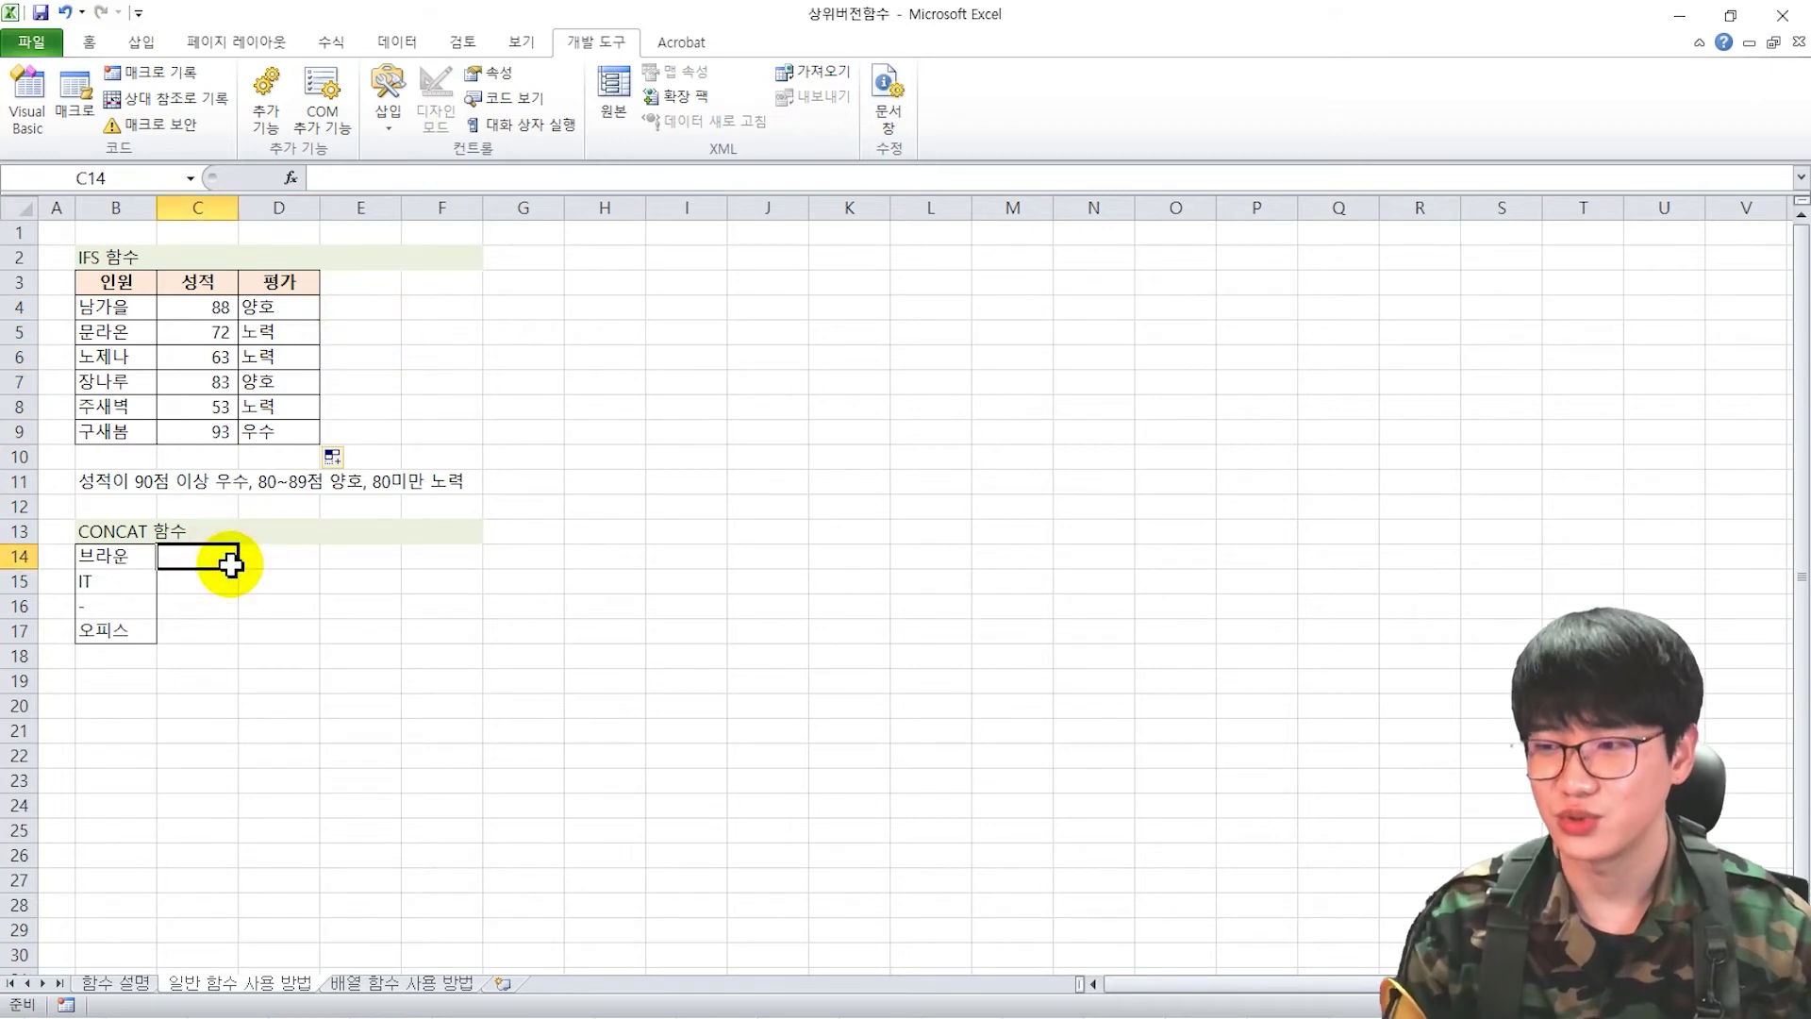
text(=concat)
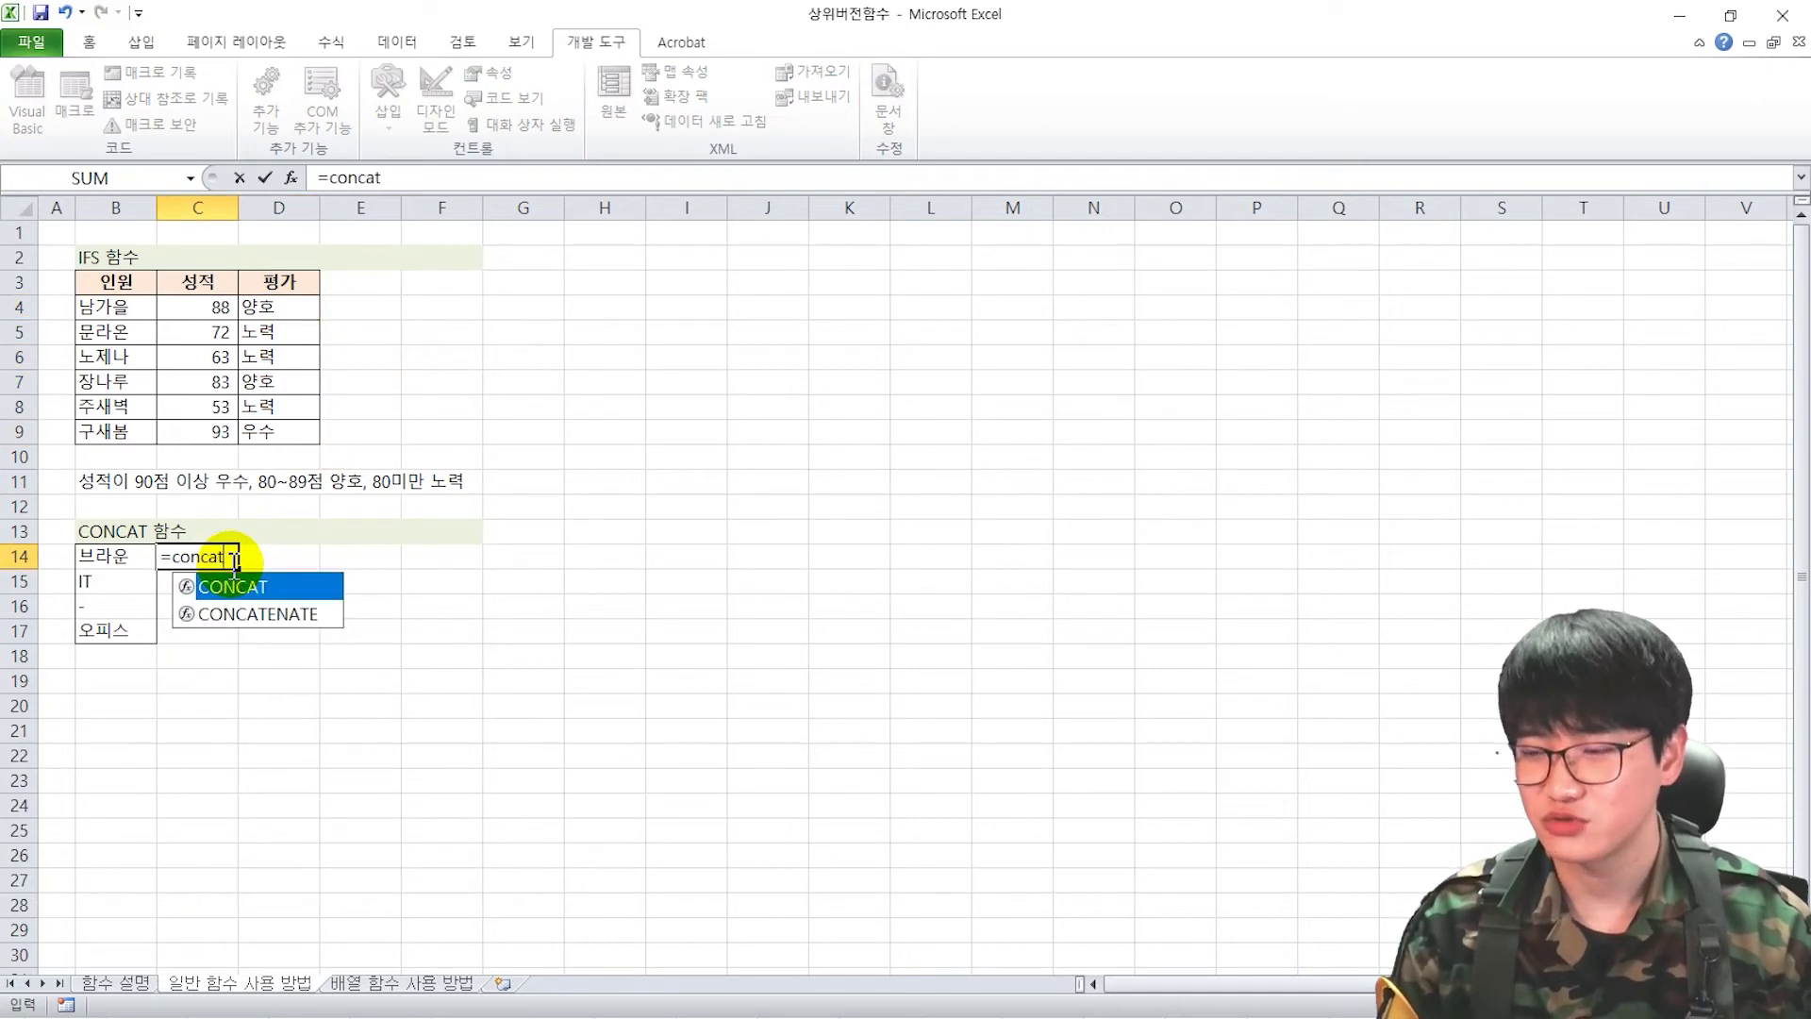
key(Tab)
drag(143, 562, 150, 619)
text())
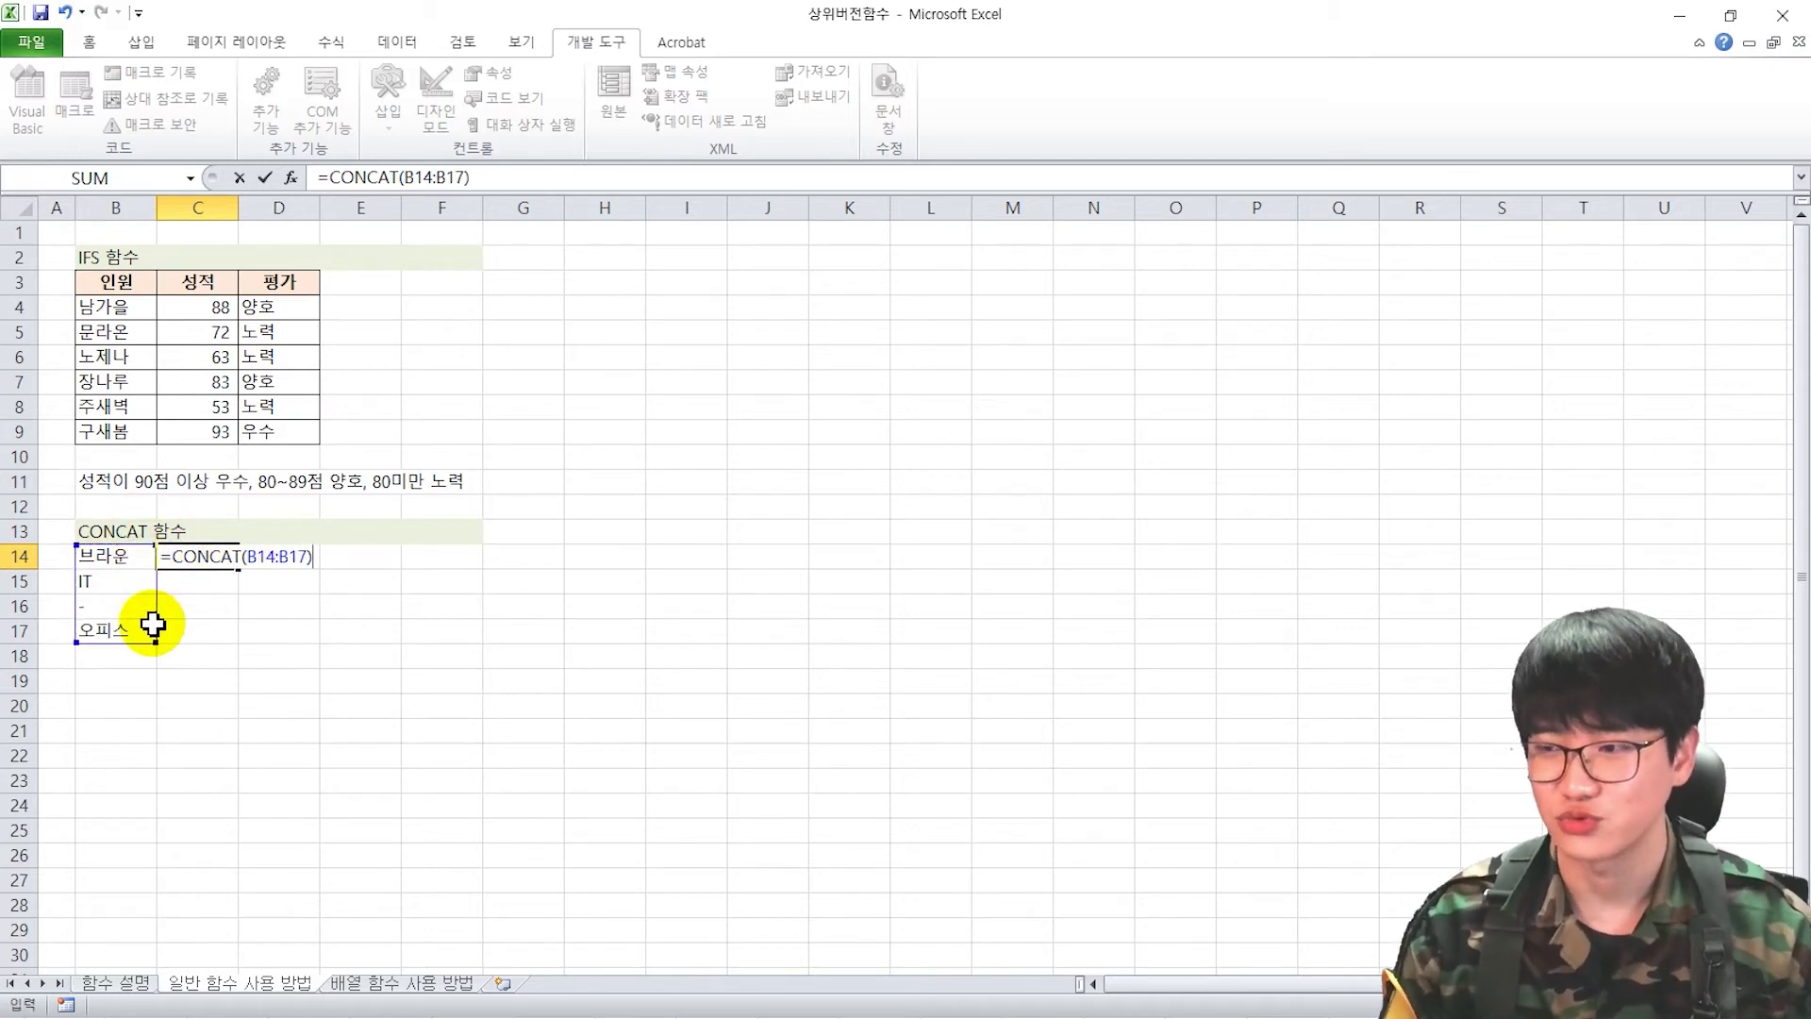
key(Return)
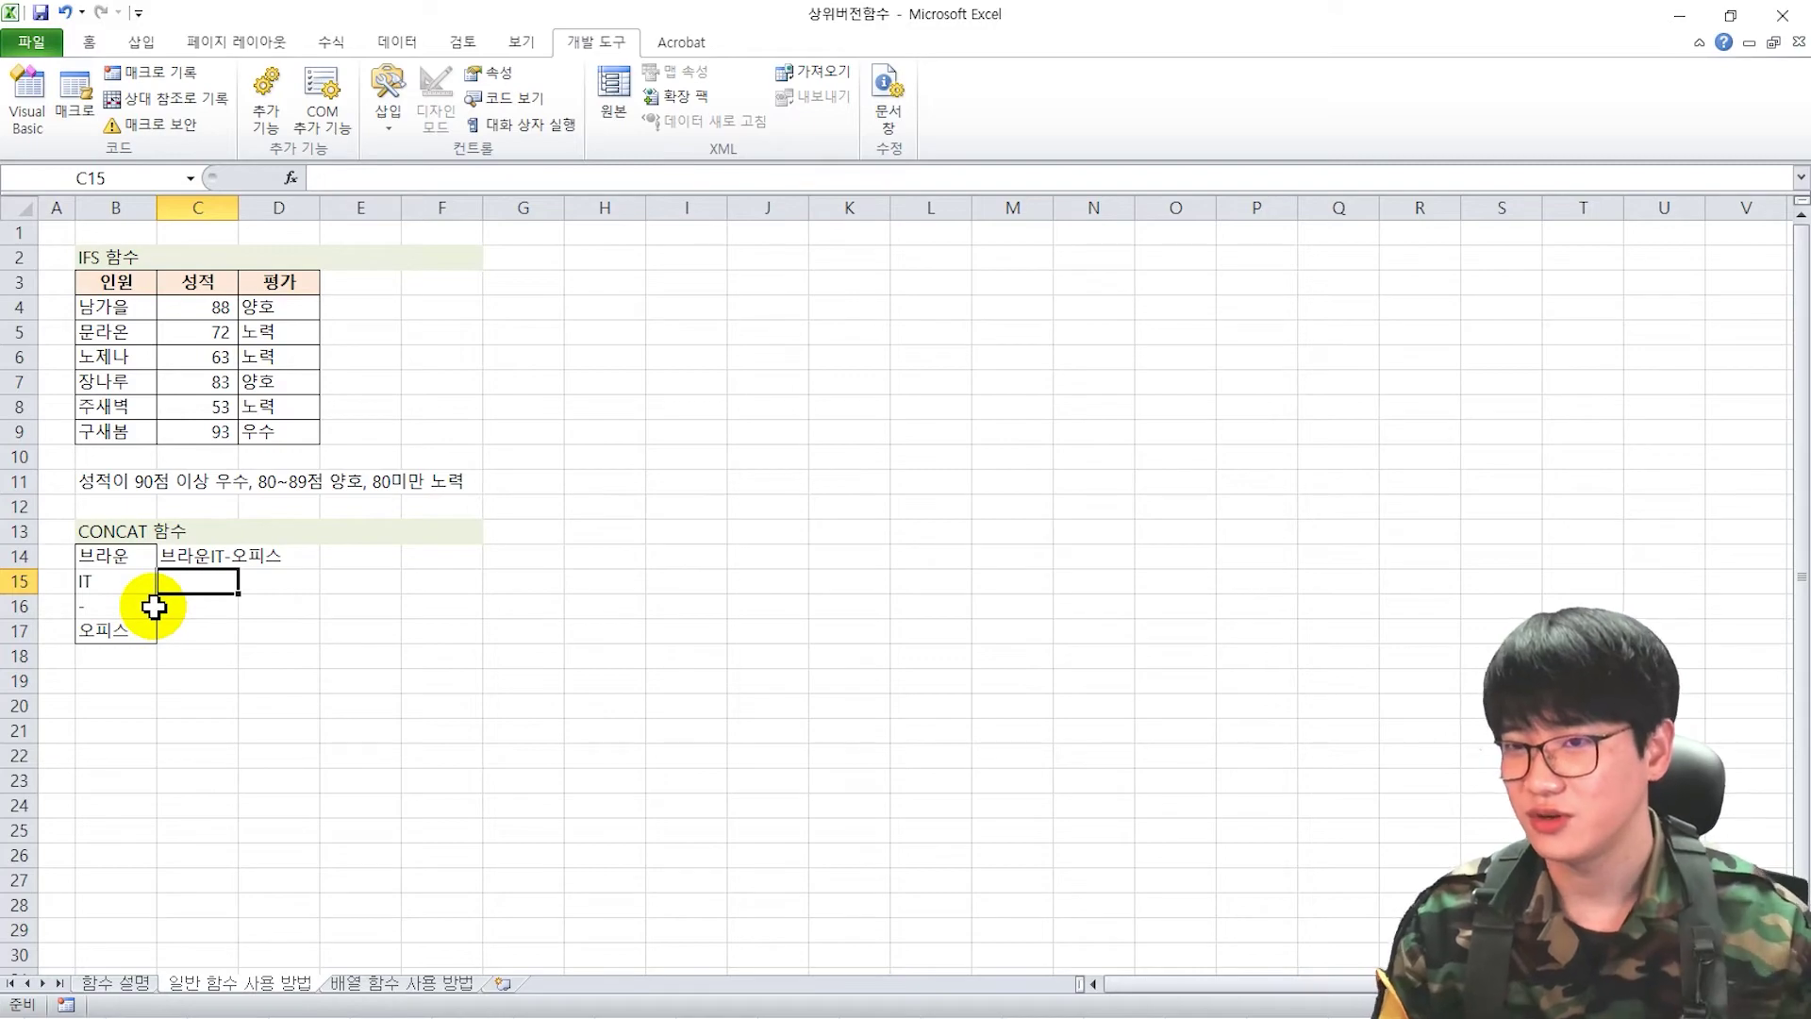
Step: Go to the 배열 함수 사용 방법 sheet and begin a FILTER formula over the range G7:J29
click(382, 981)
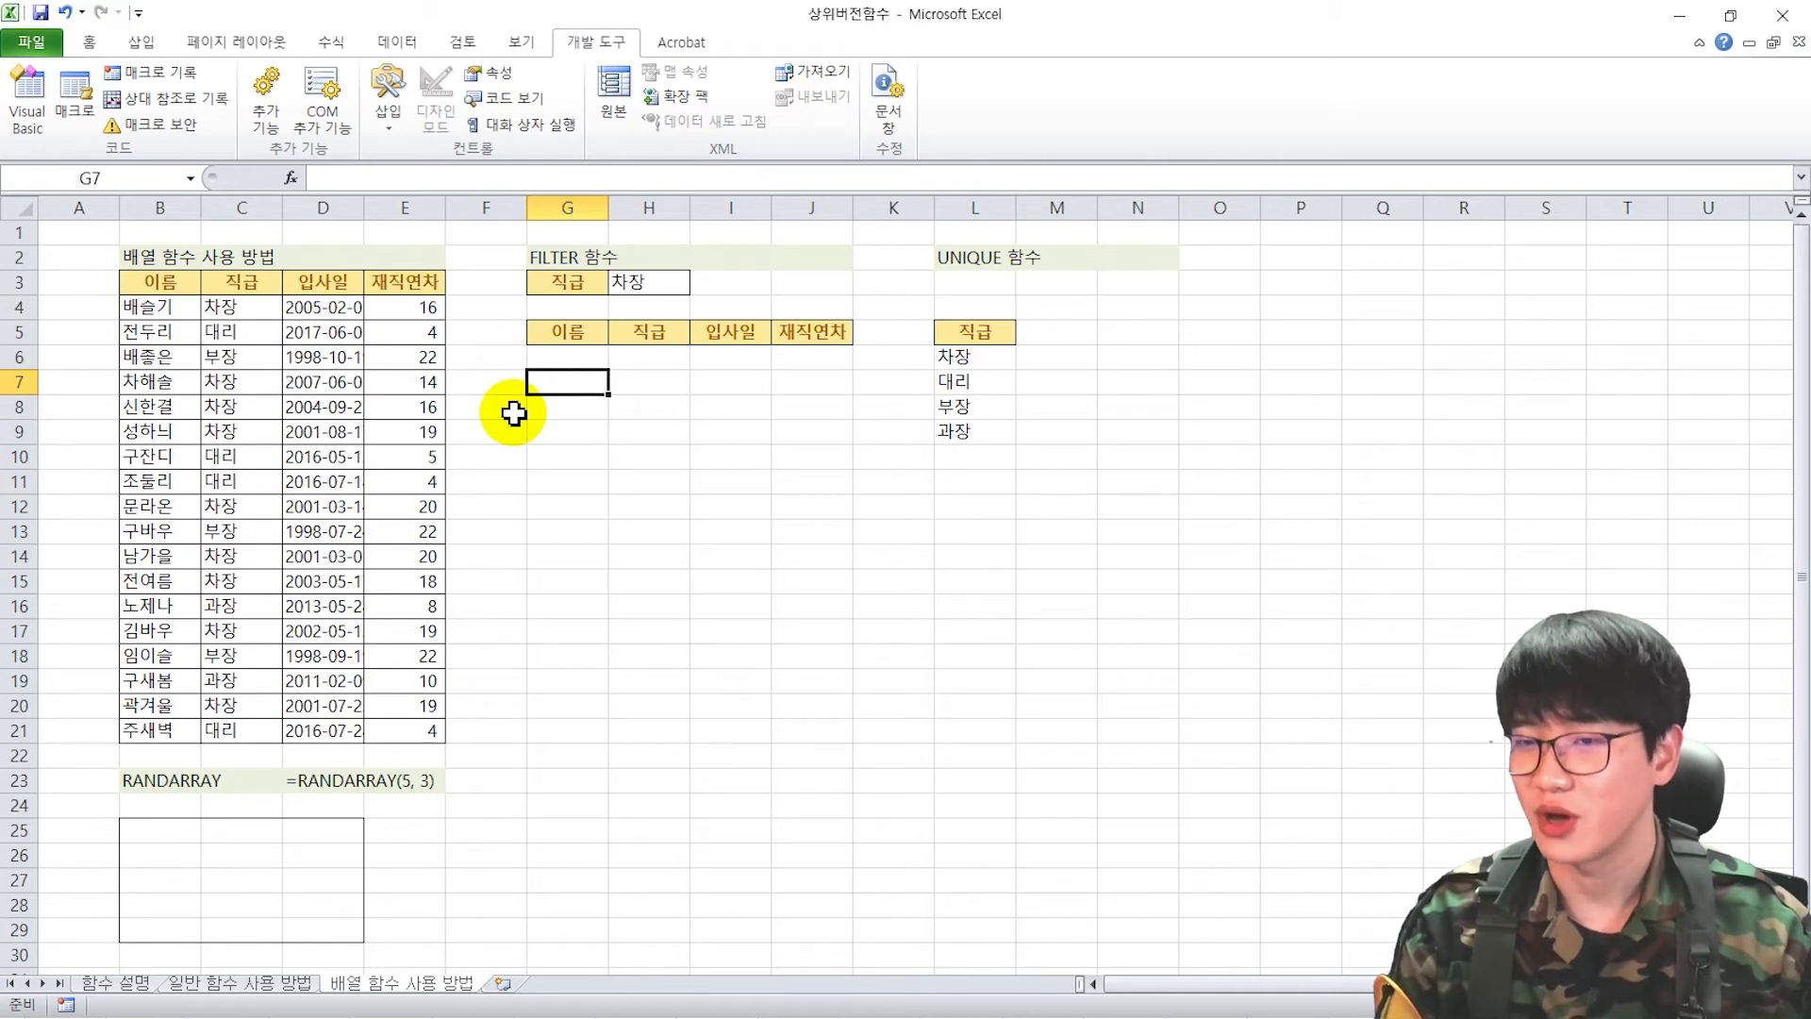
text(=fil)
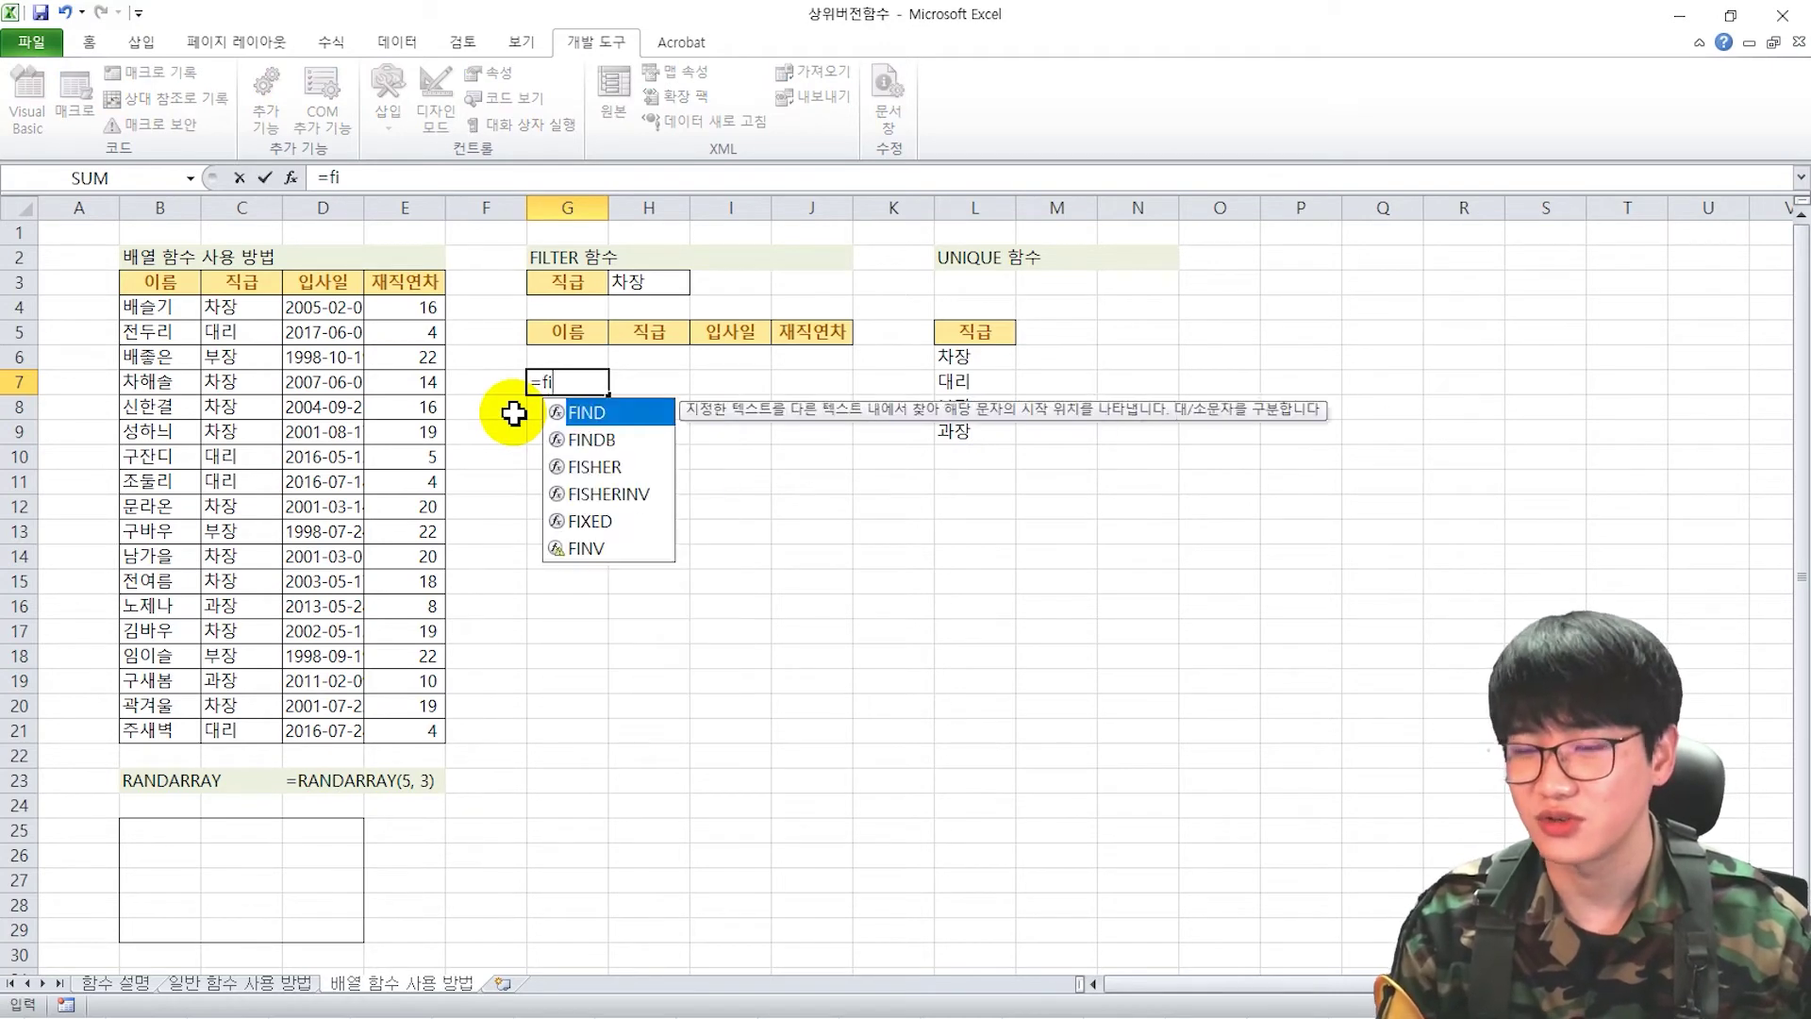
key(Escape)
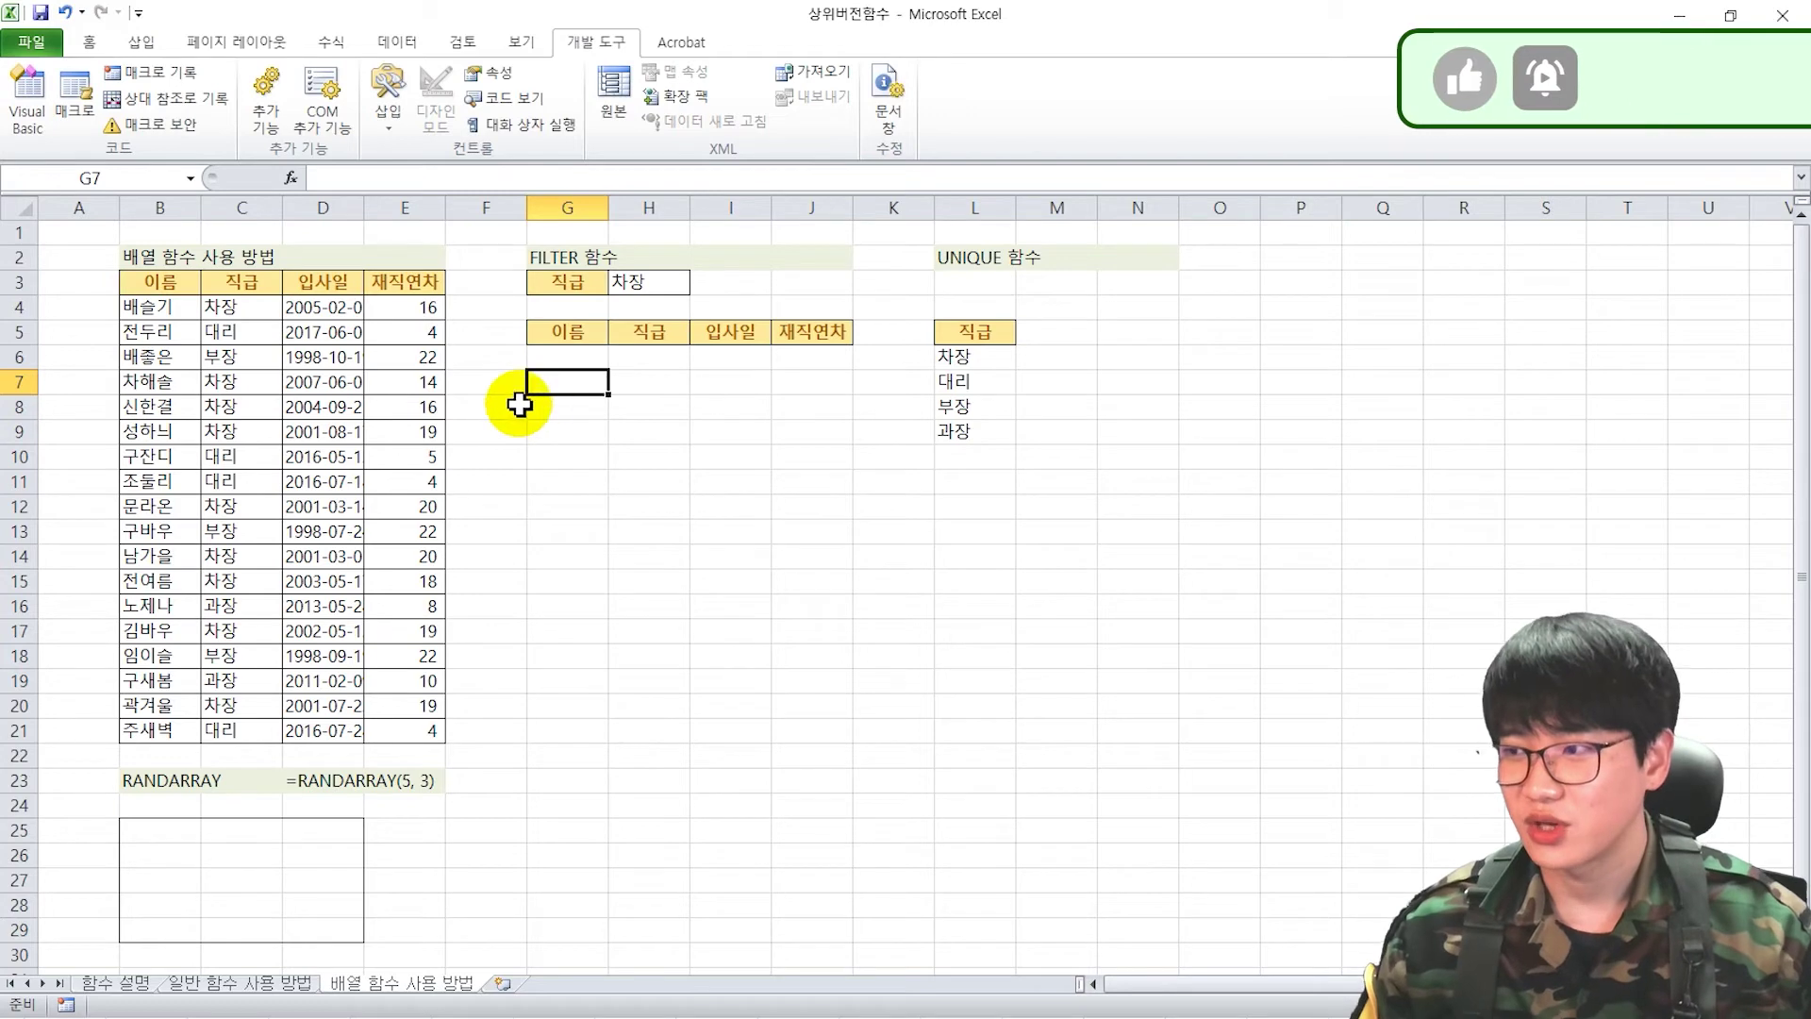
drag(551, 382, 792, 932)
text(=filter)
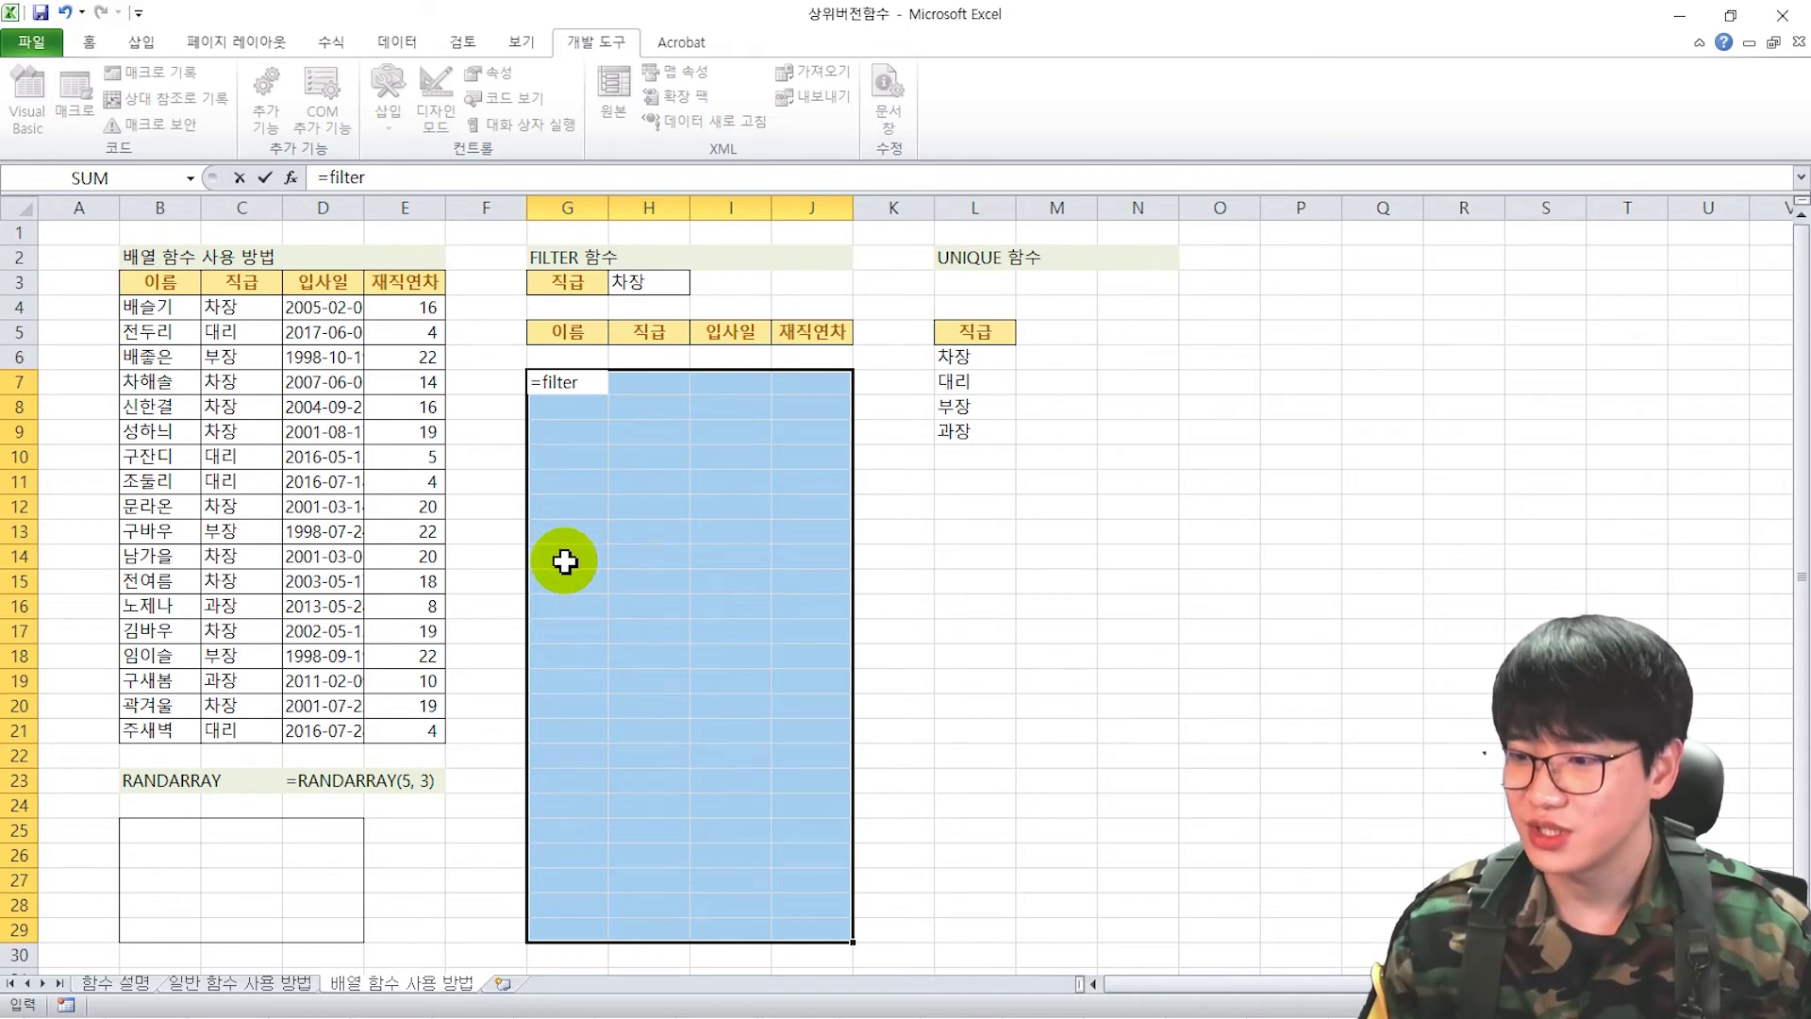
Step: Check FILTER's input name on the 함수 설명 sheet and change the formula started in G7:J29 to use aFILTER
click(121, 983)
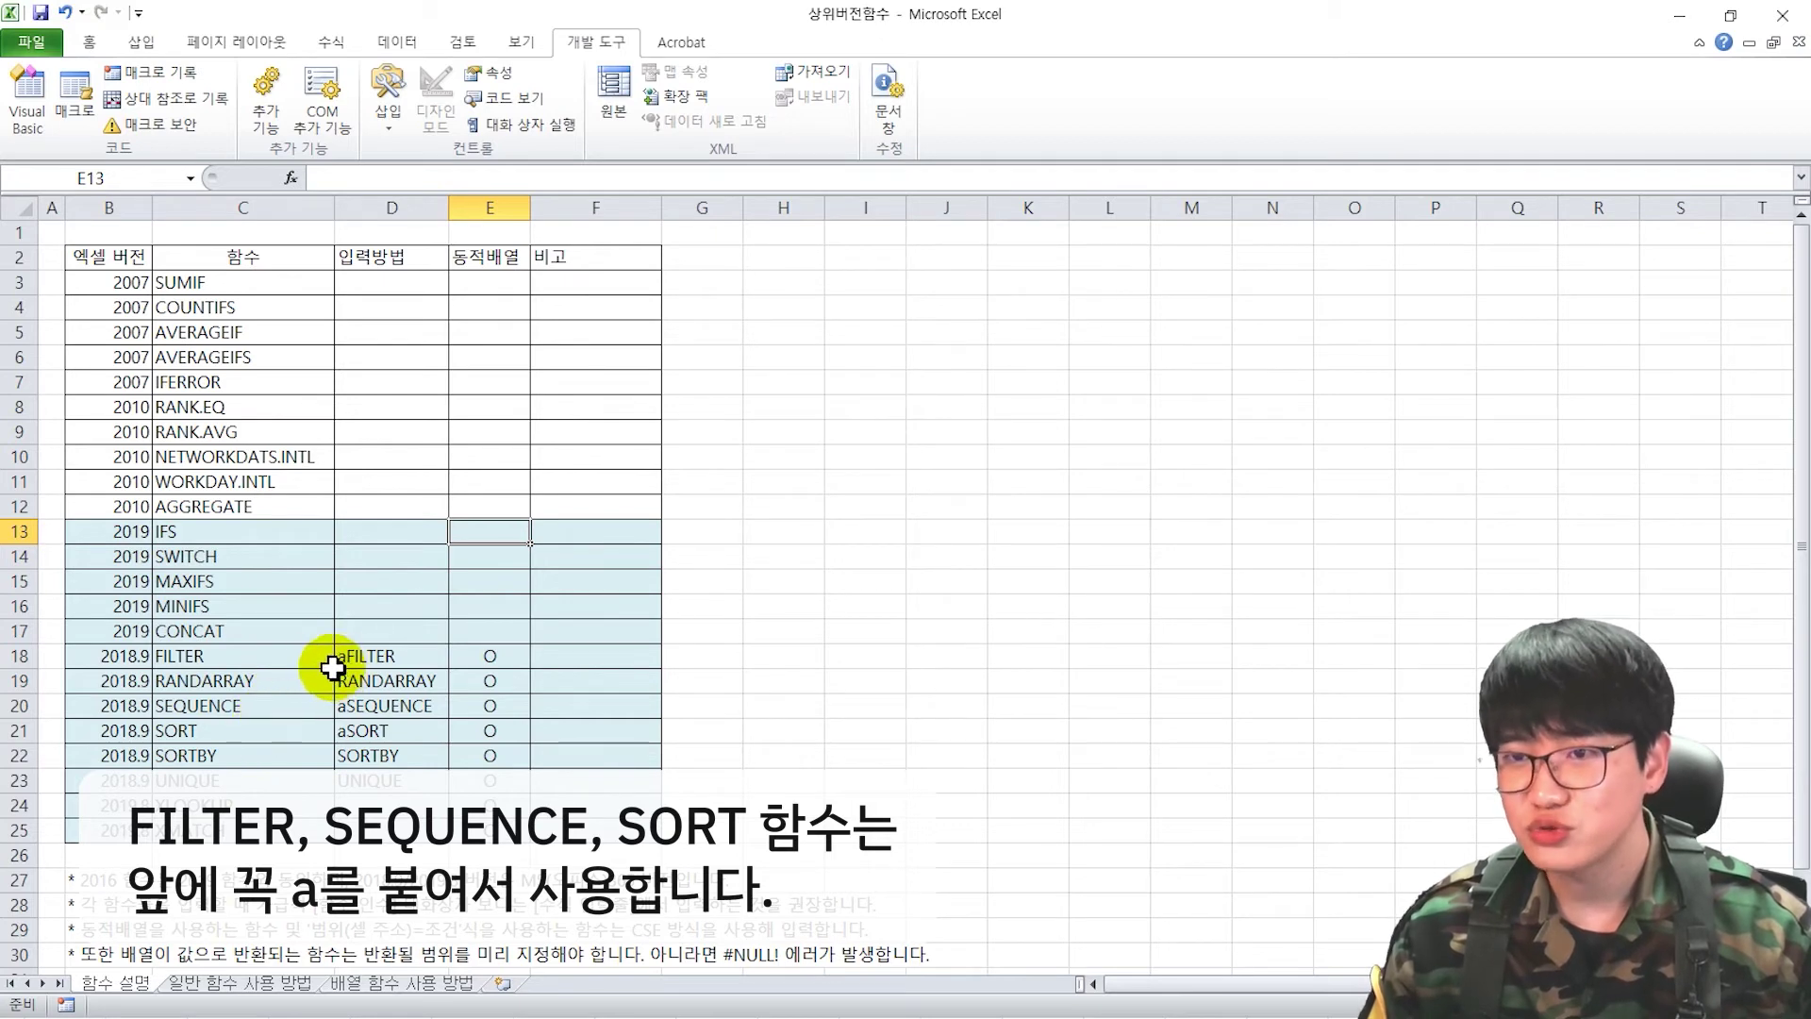
click(387, 981)
drag(331, 178, 403, 180)
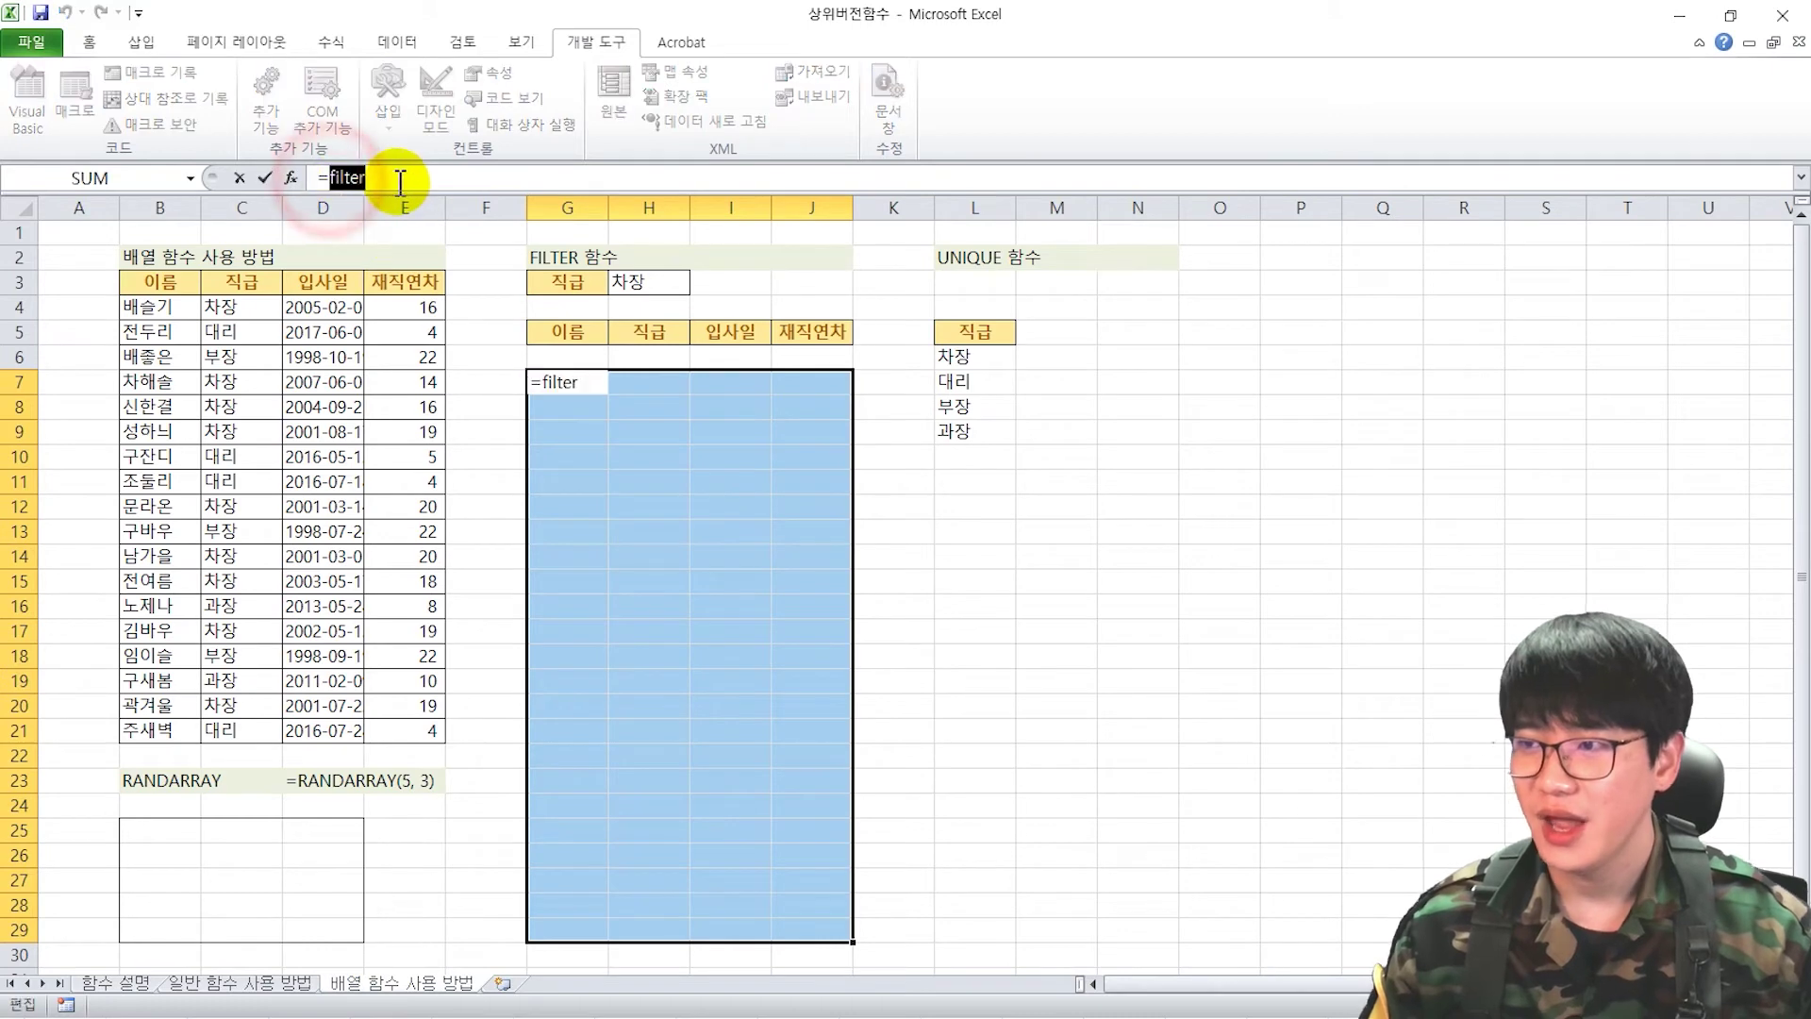
text(aF)
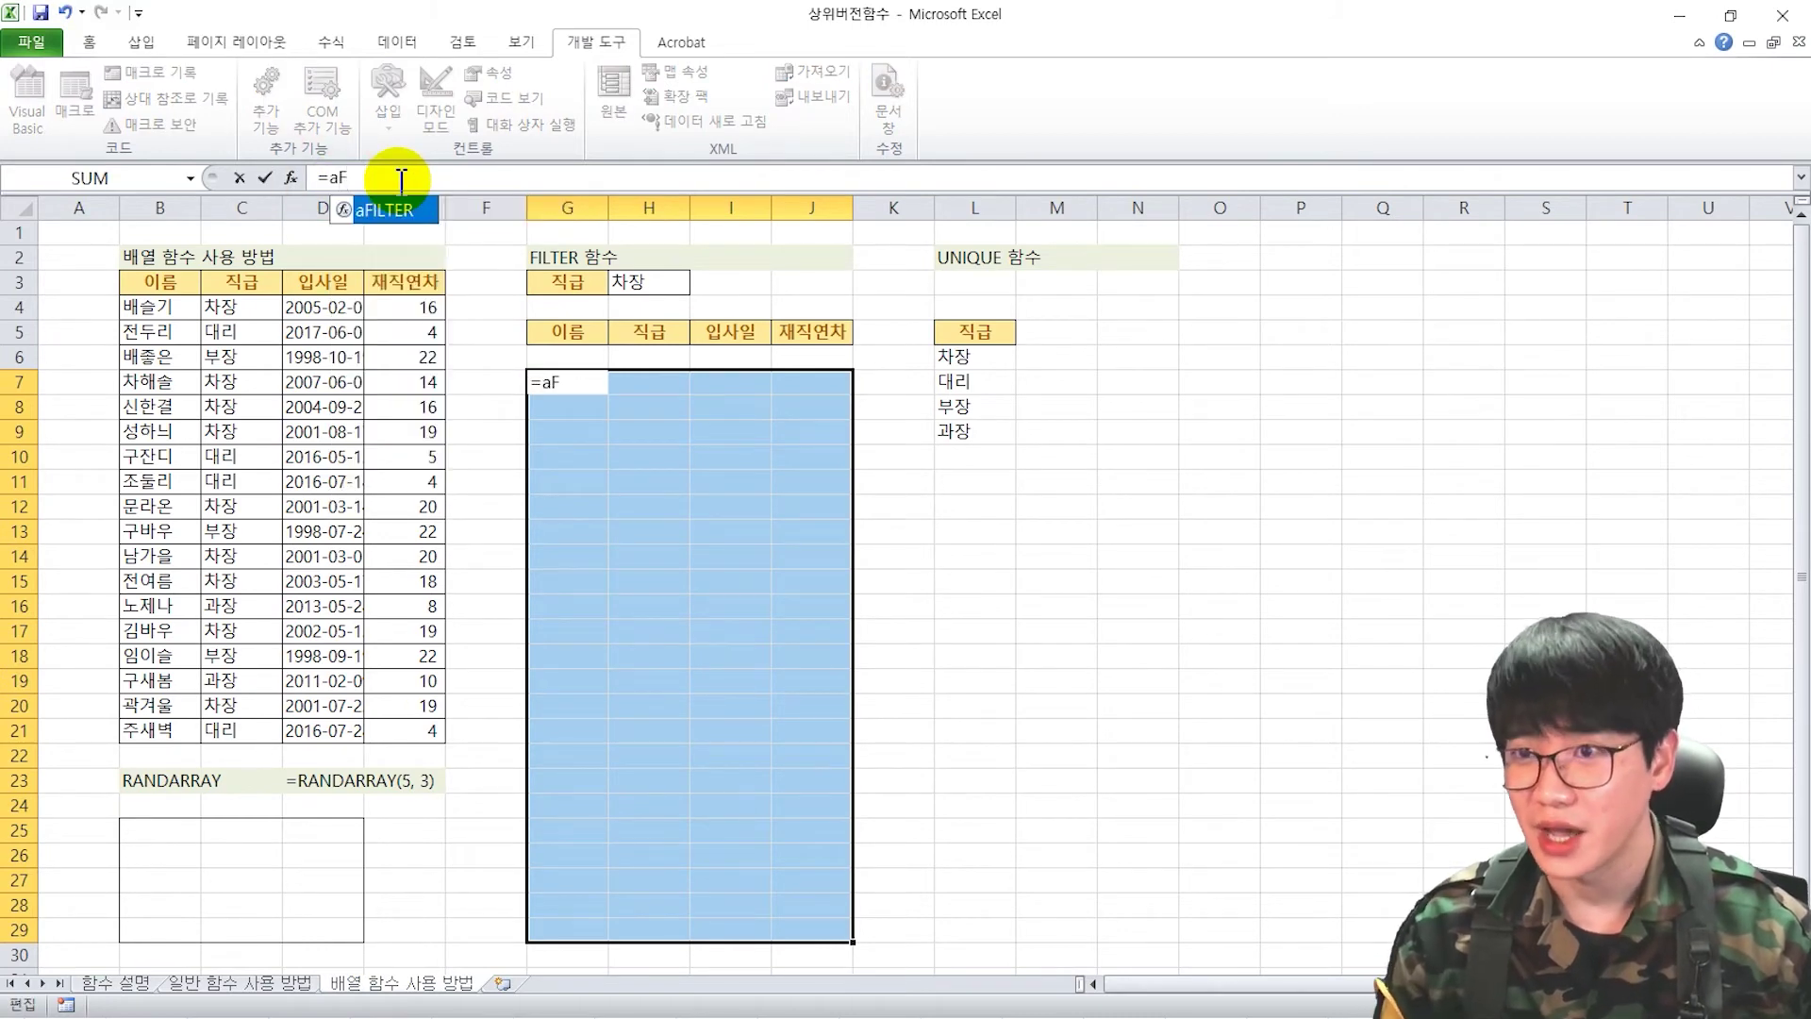
key(Tab)
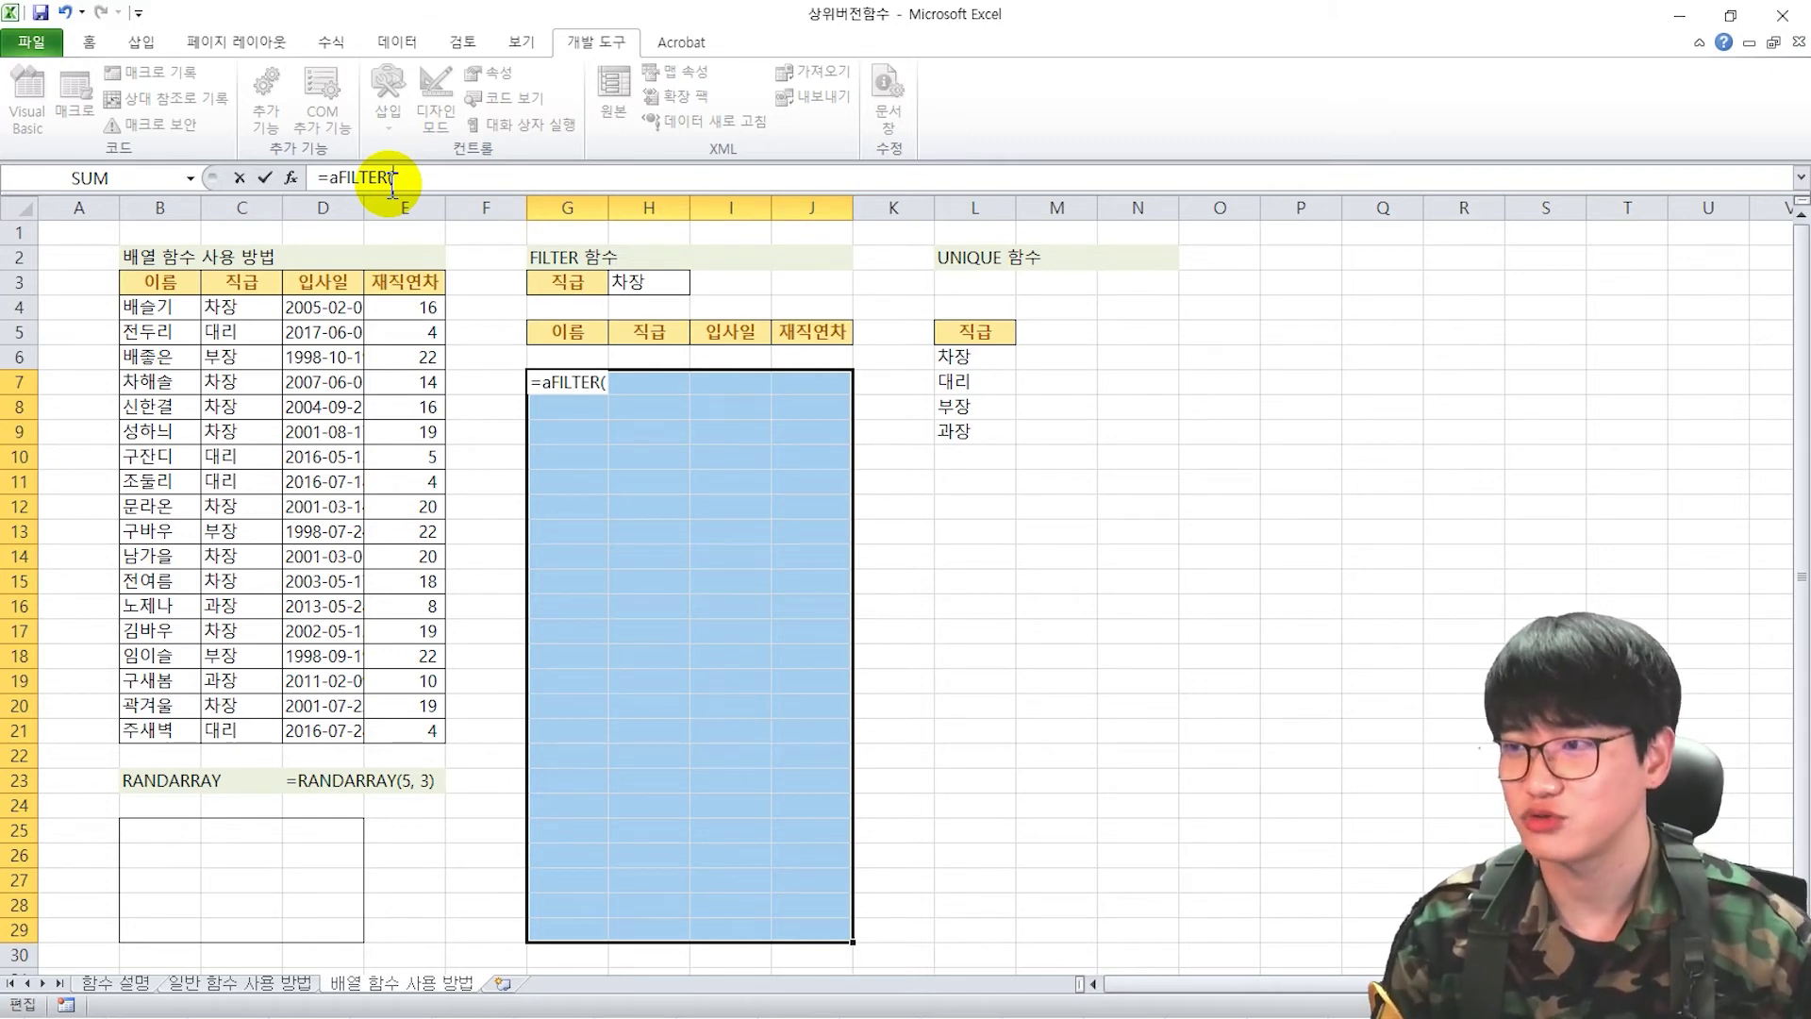
Step: Complete the formula as =aFILTER(B4:E21,C4:C21=H3,"필터결과없음") and enter it as an array formula over G7:J29
drag(174, 308, 412, 729)
text(,)
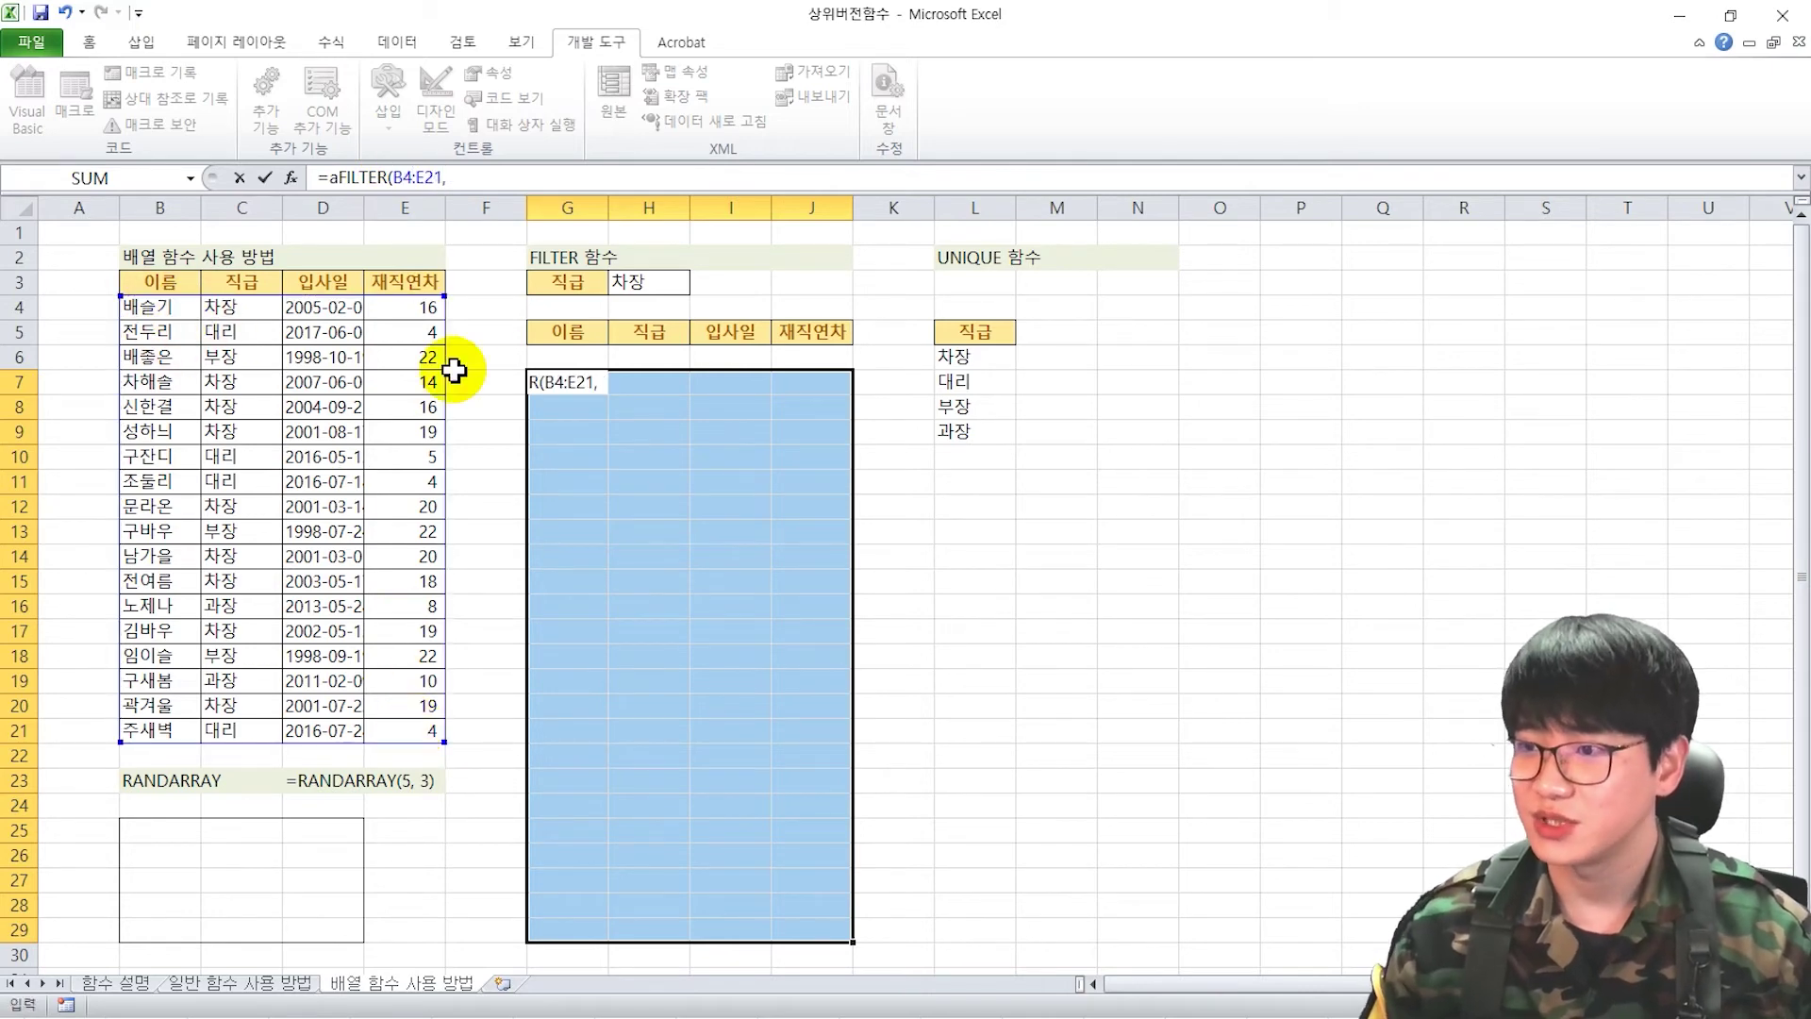
drag(243, 304, 233, 728)
text(=)
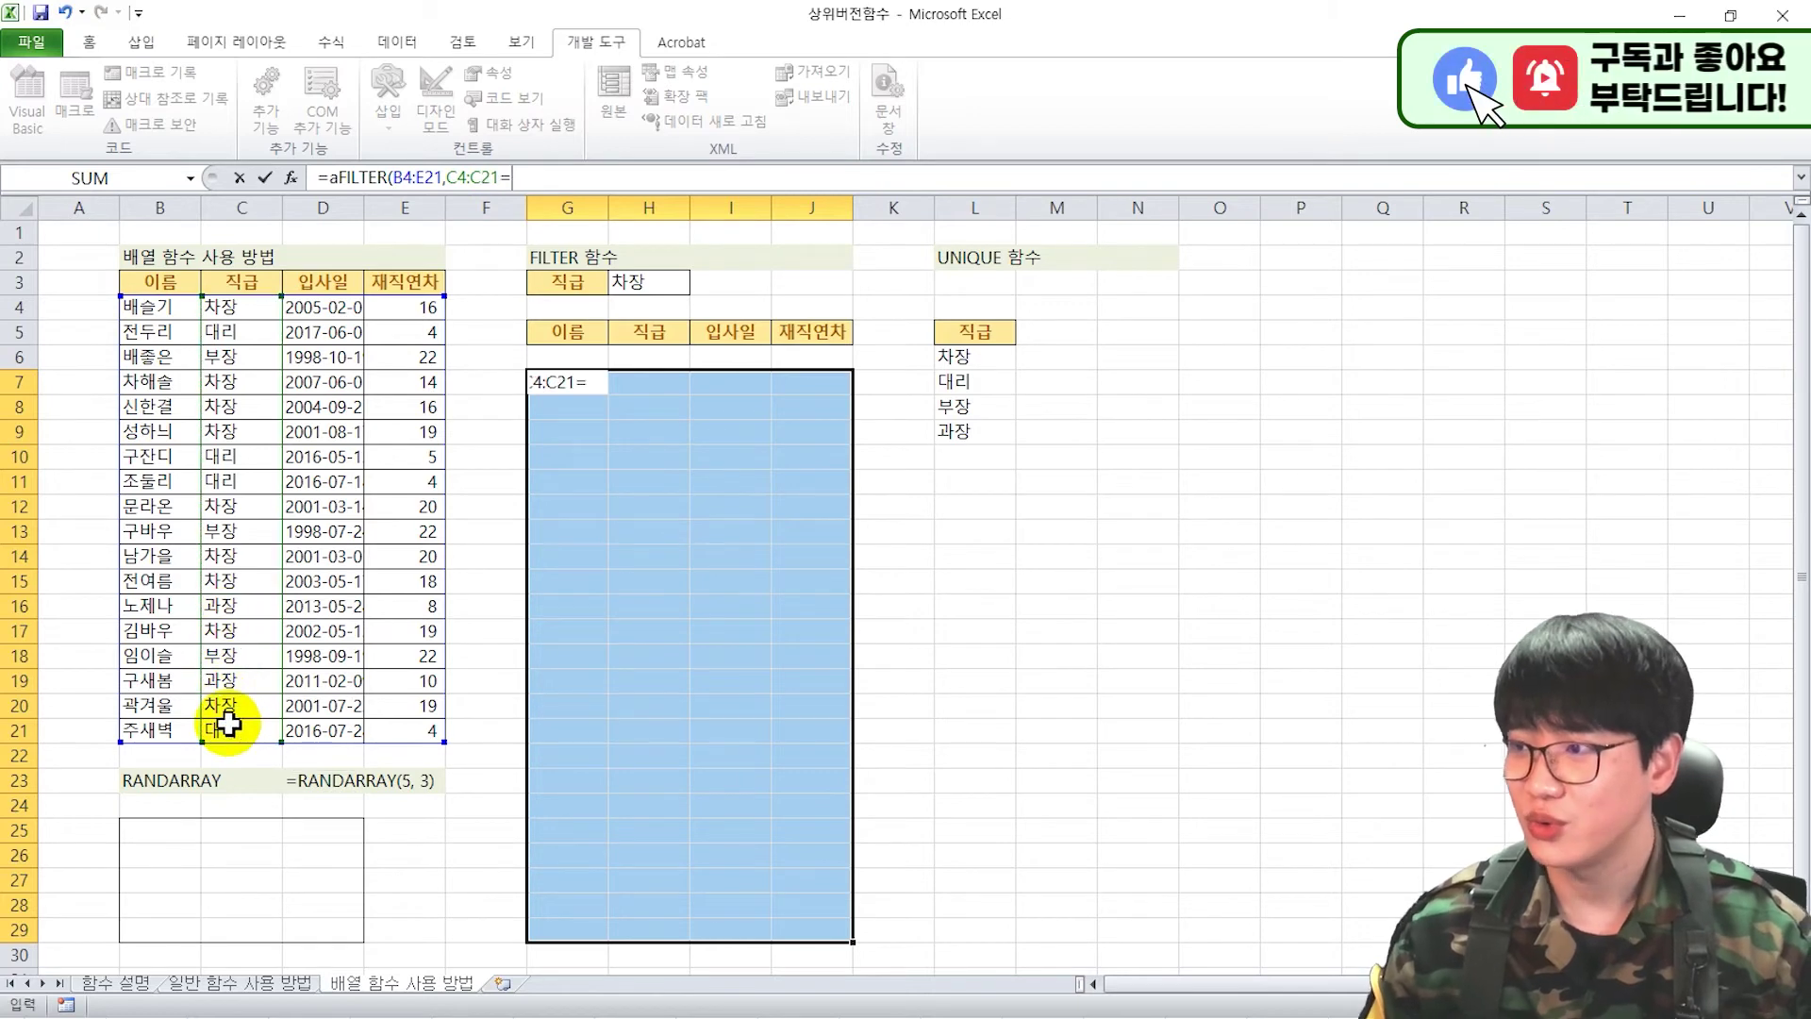
click(647, 285)
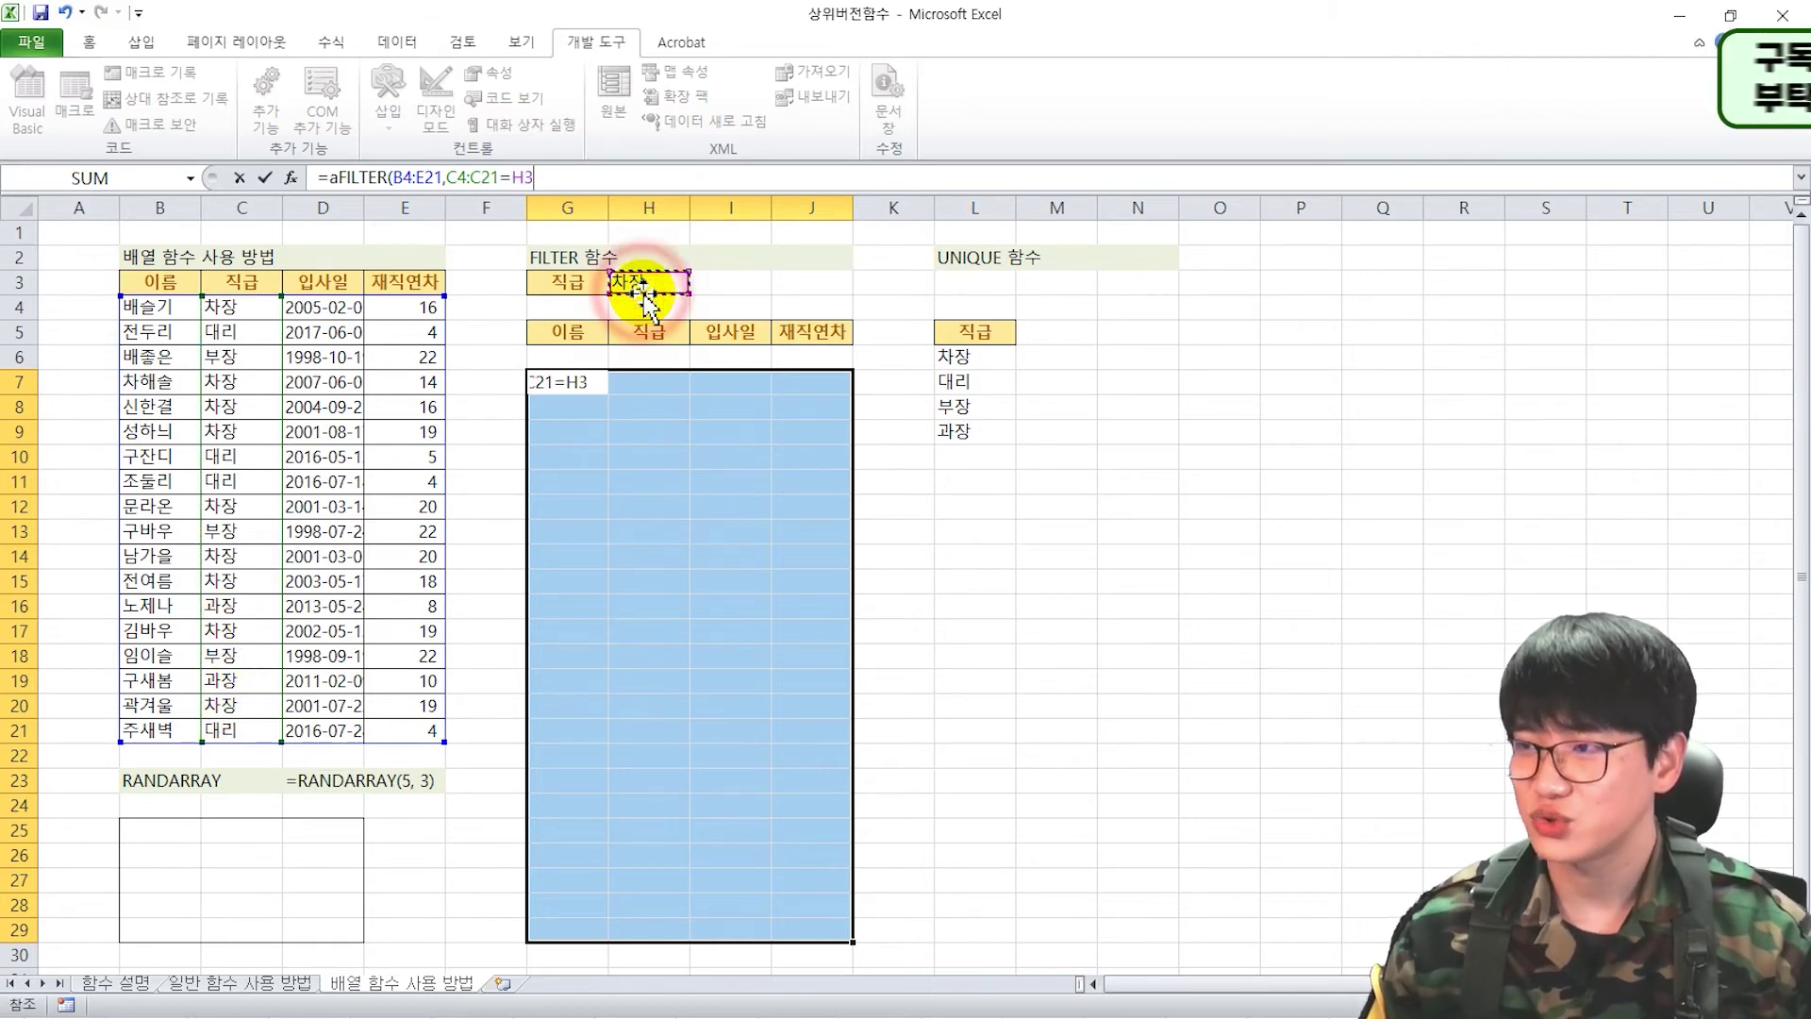
text(,"필터결과없음"))
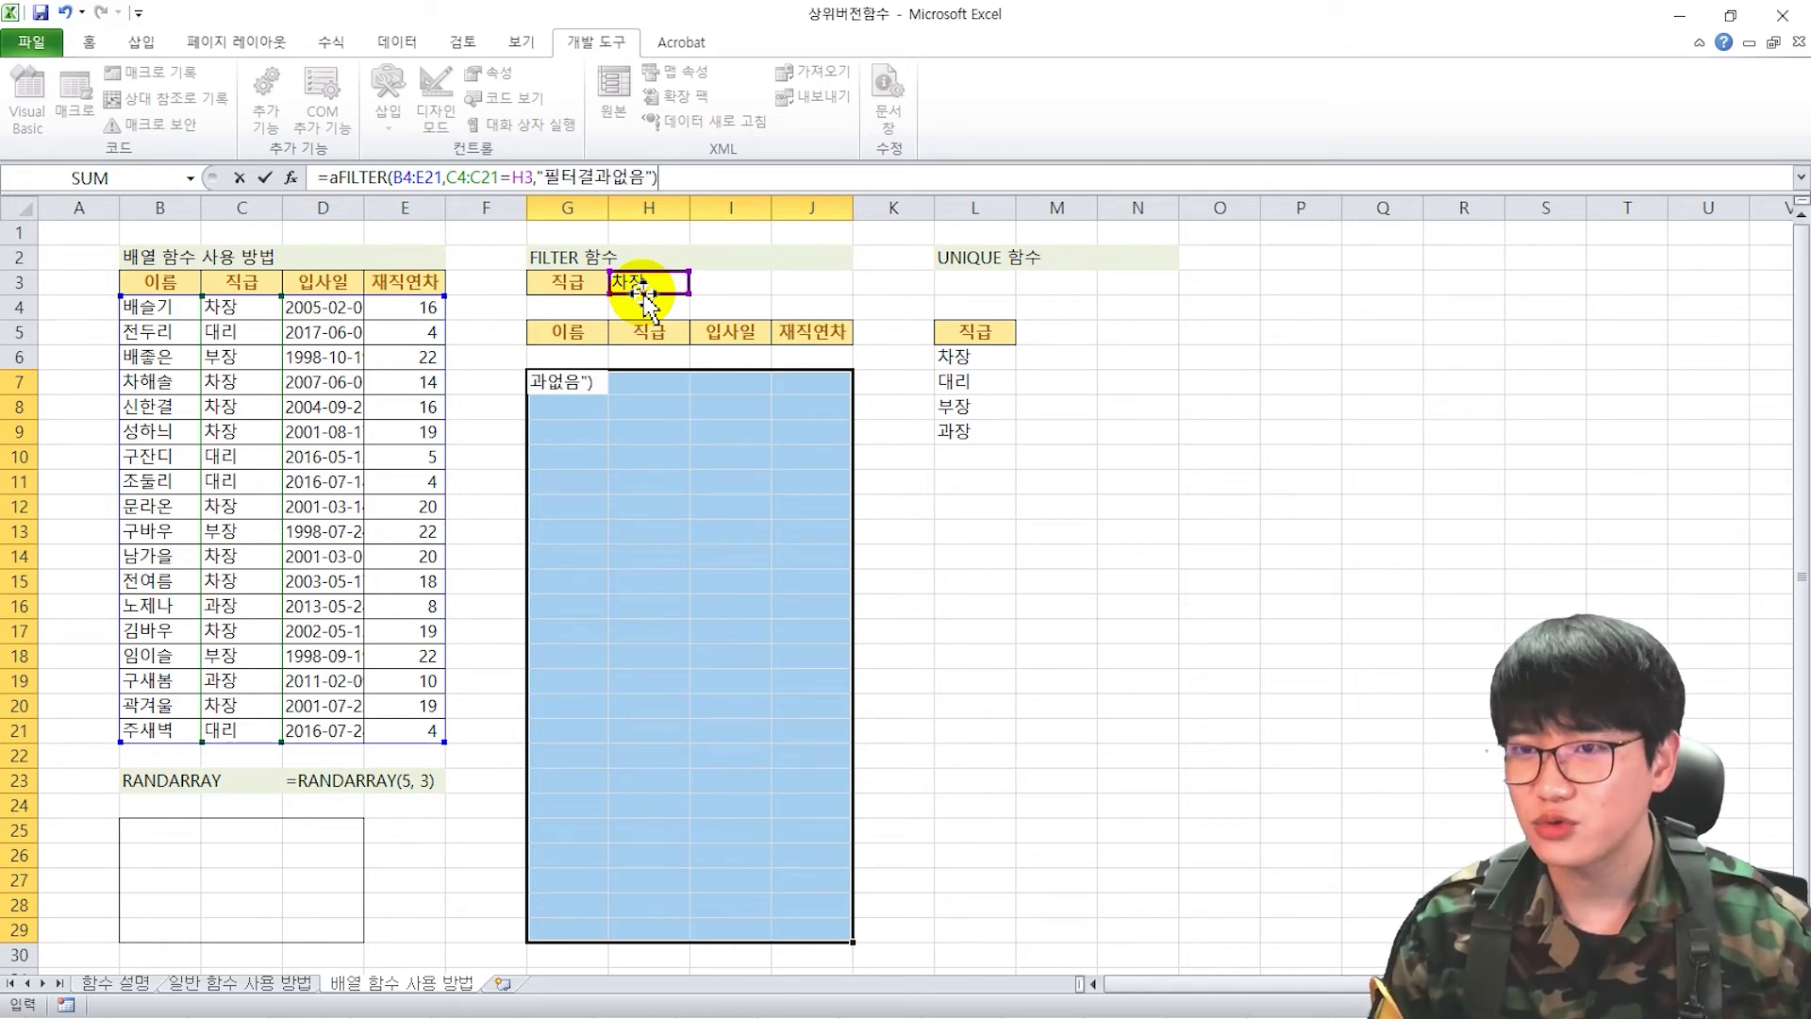
key(ctrl+shift+Return)
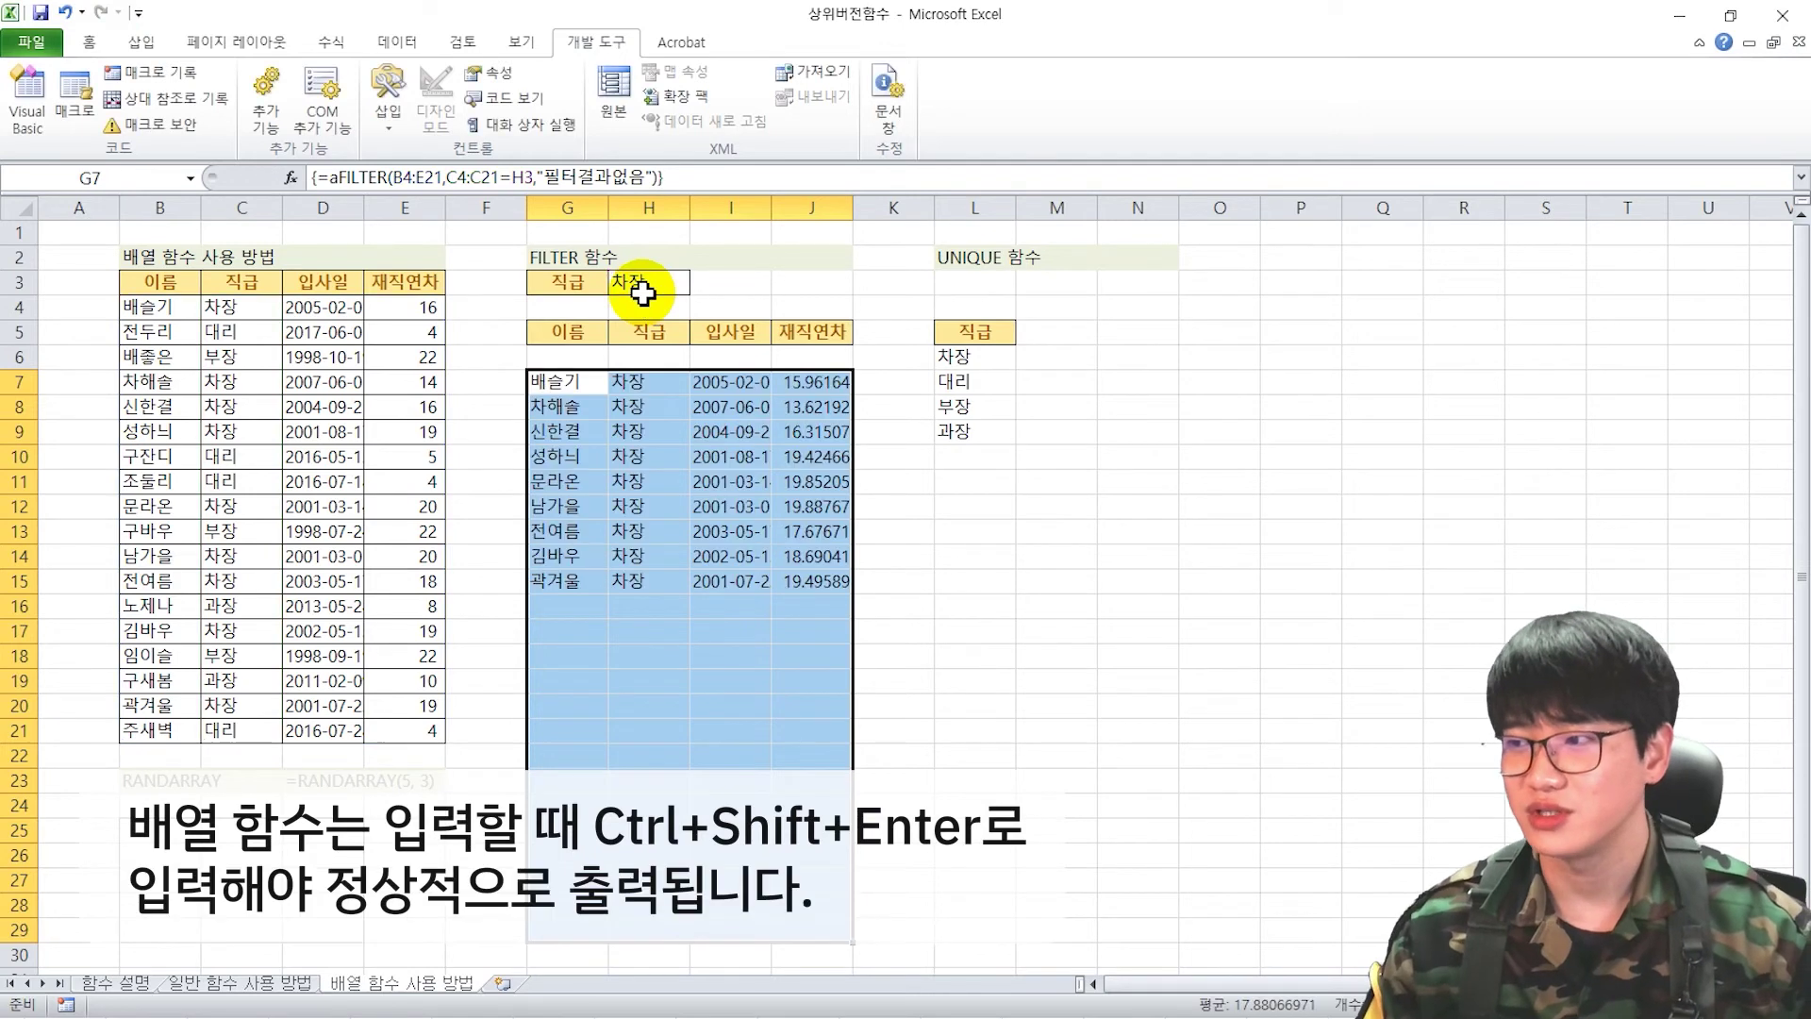
Step: Inspect cells of the aFILTER result and try to delete only cell I10 from the array
click(638, 405)
click(589, 382)
drag(589, 382, 823, 602)
click(821, 605)
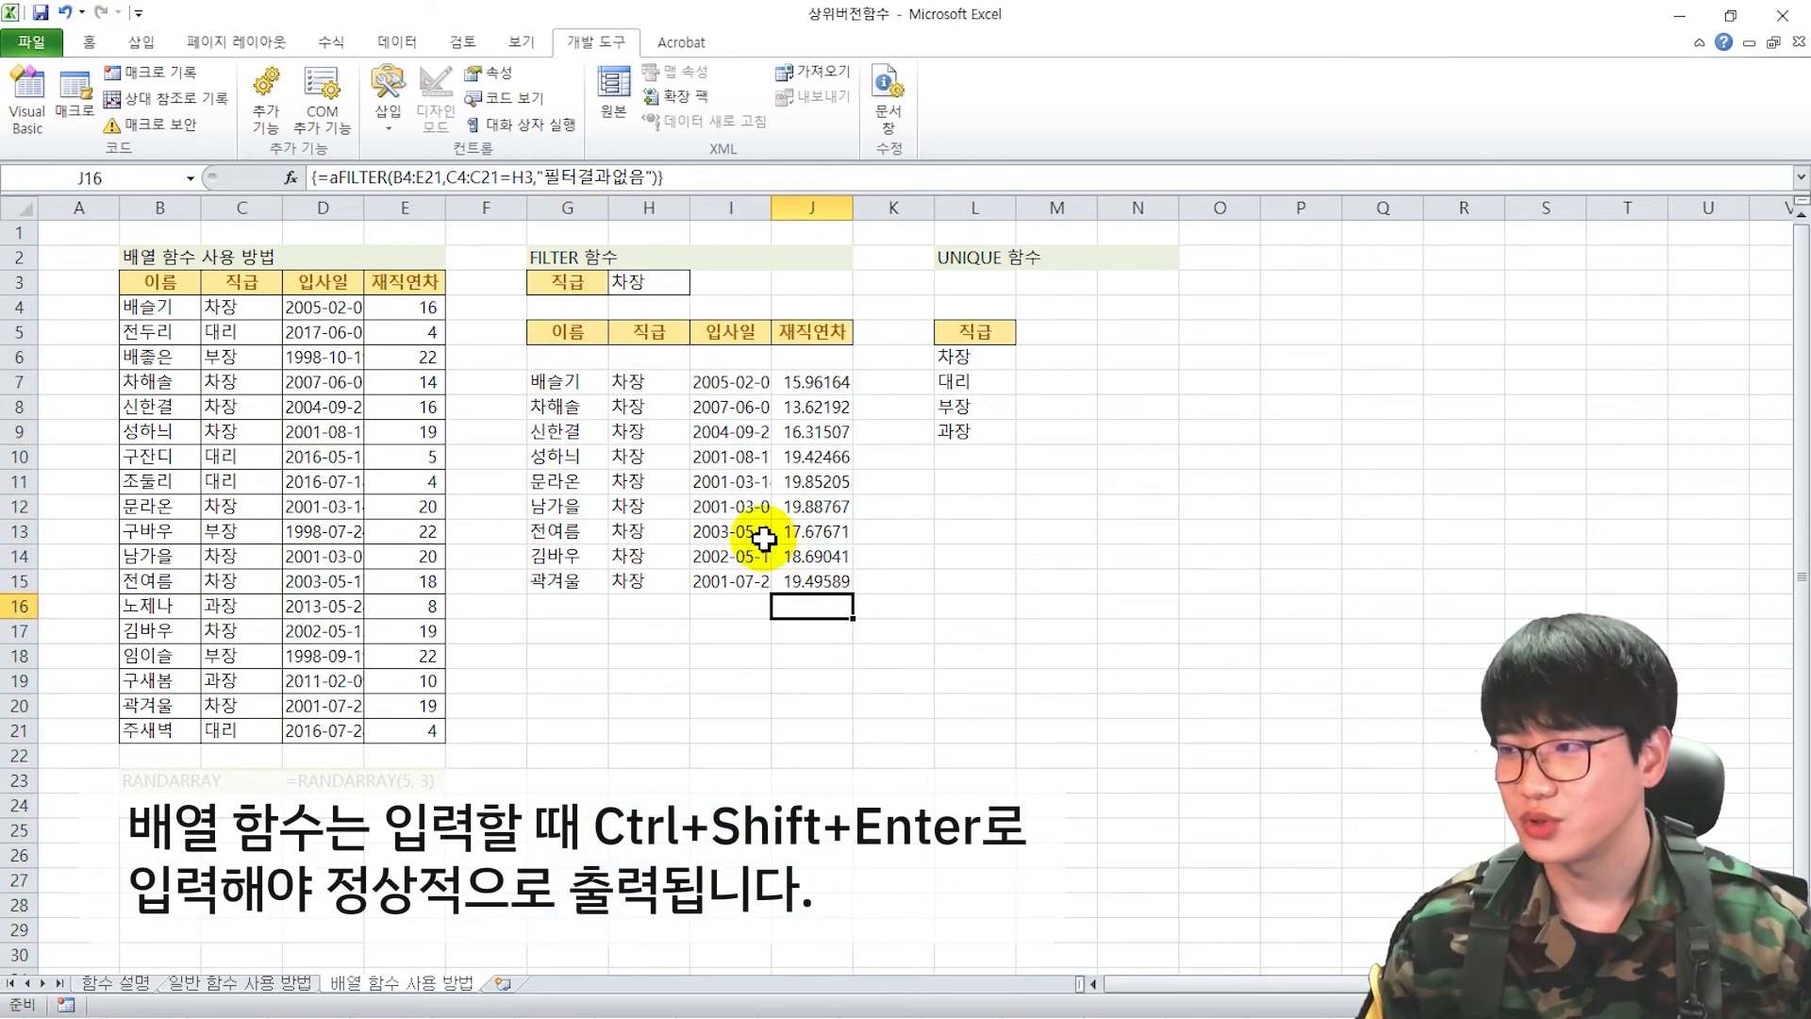
click(731, 460)
key(Delete)
click(899, 569)
Step: Clear the entire aFILTER array by deleting the contents of G7:J30
click(571, 380)
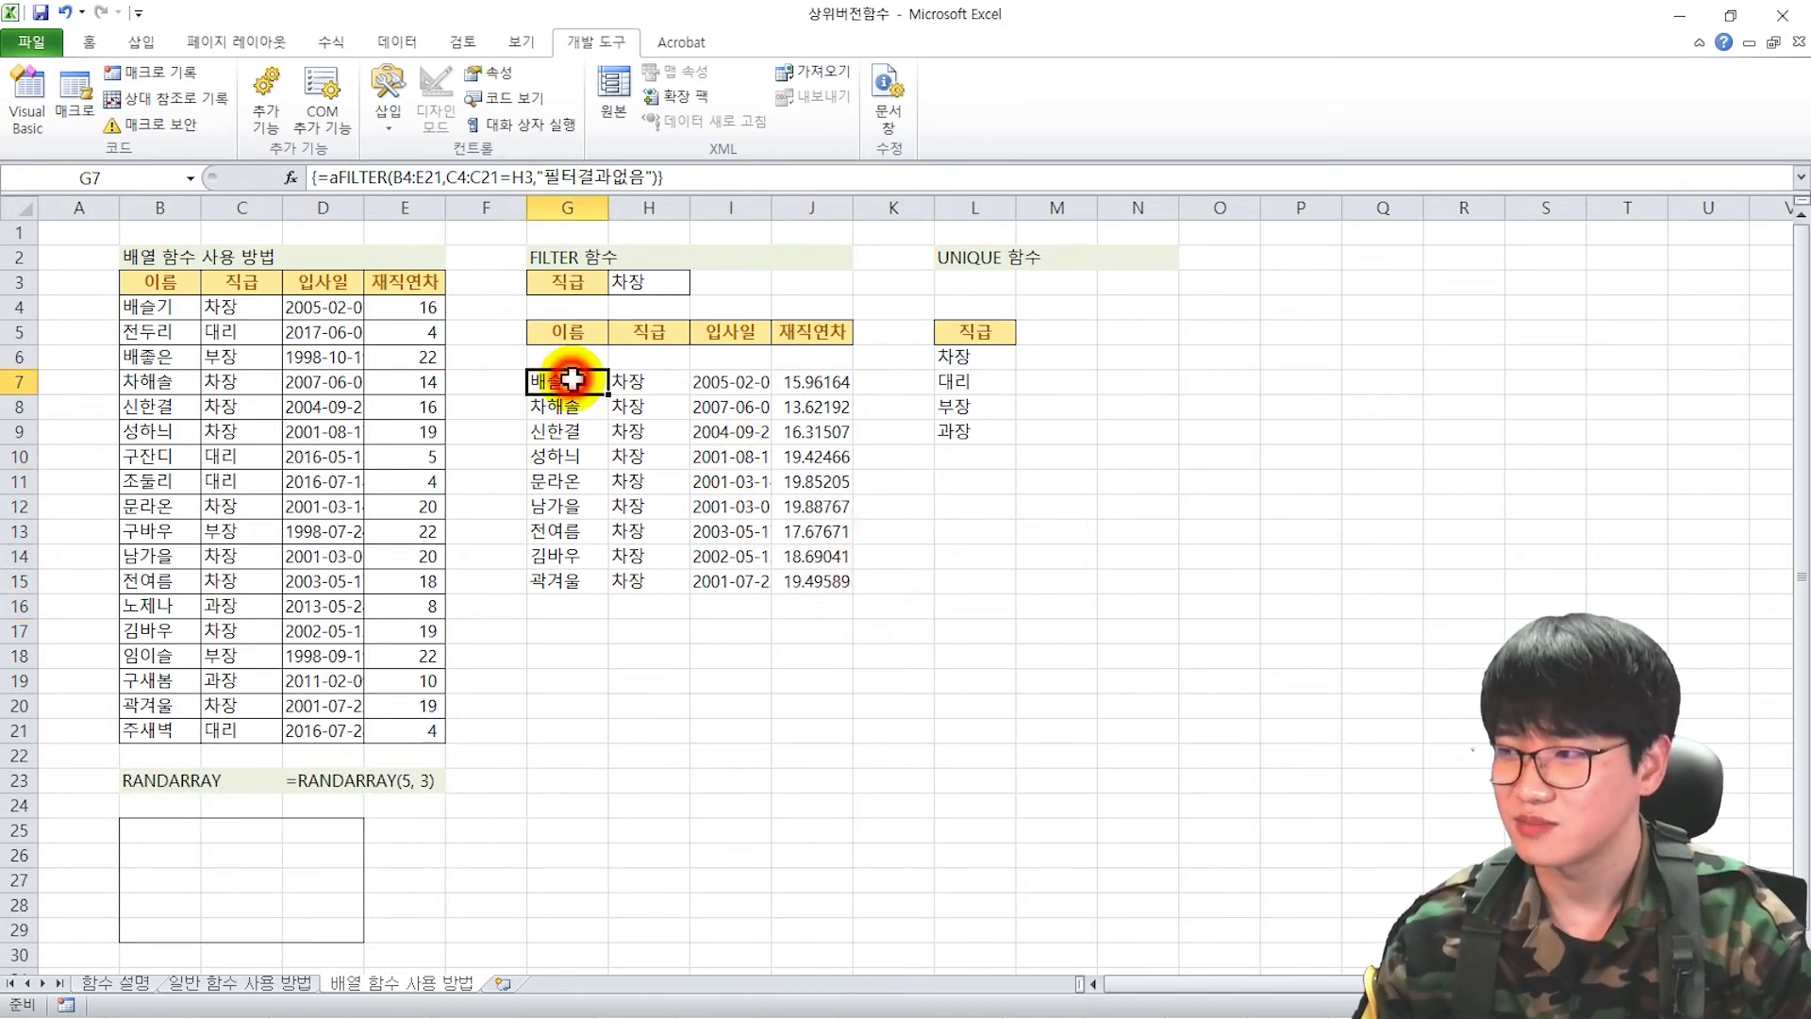
drag(571, 380, 829, 946)
key(Delete)
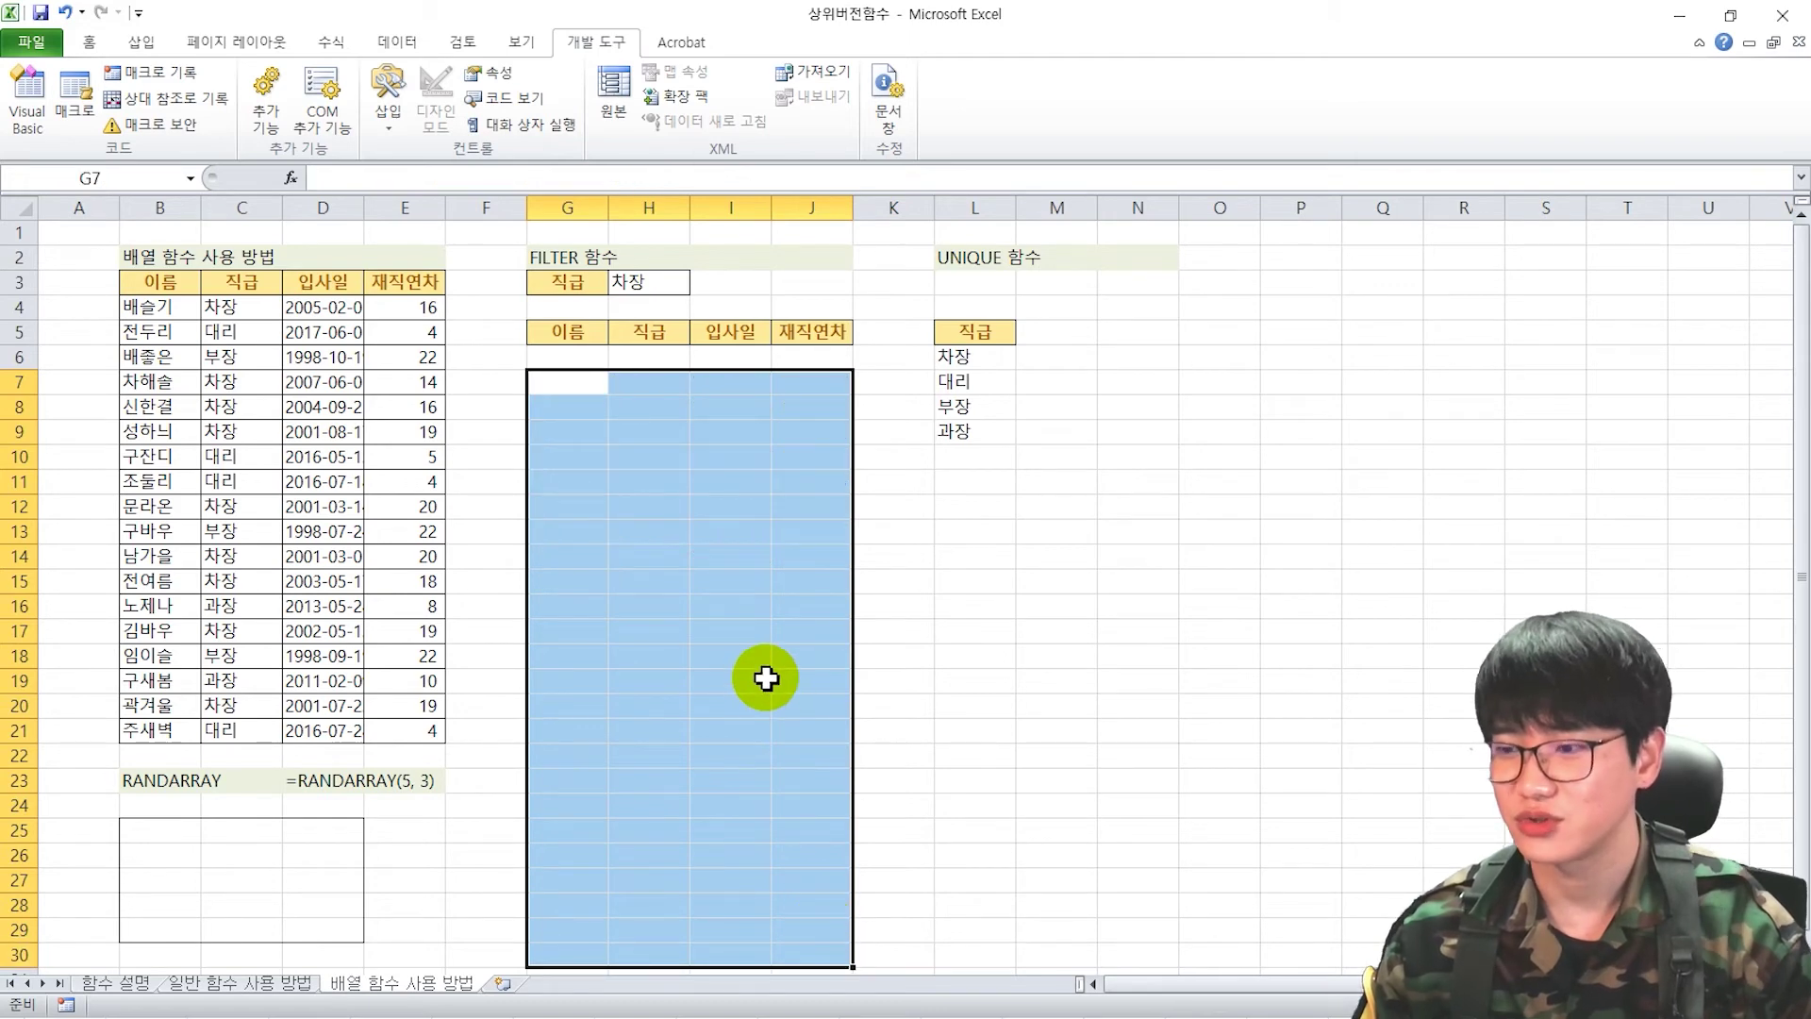
Step: Enter =RANDARRAY(5,3) in cell B25 as an ordinary single-cell formula
click(163, 832)
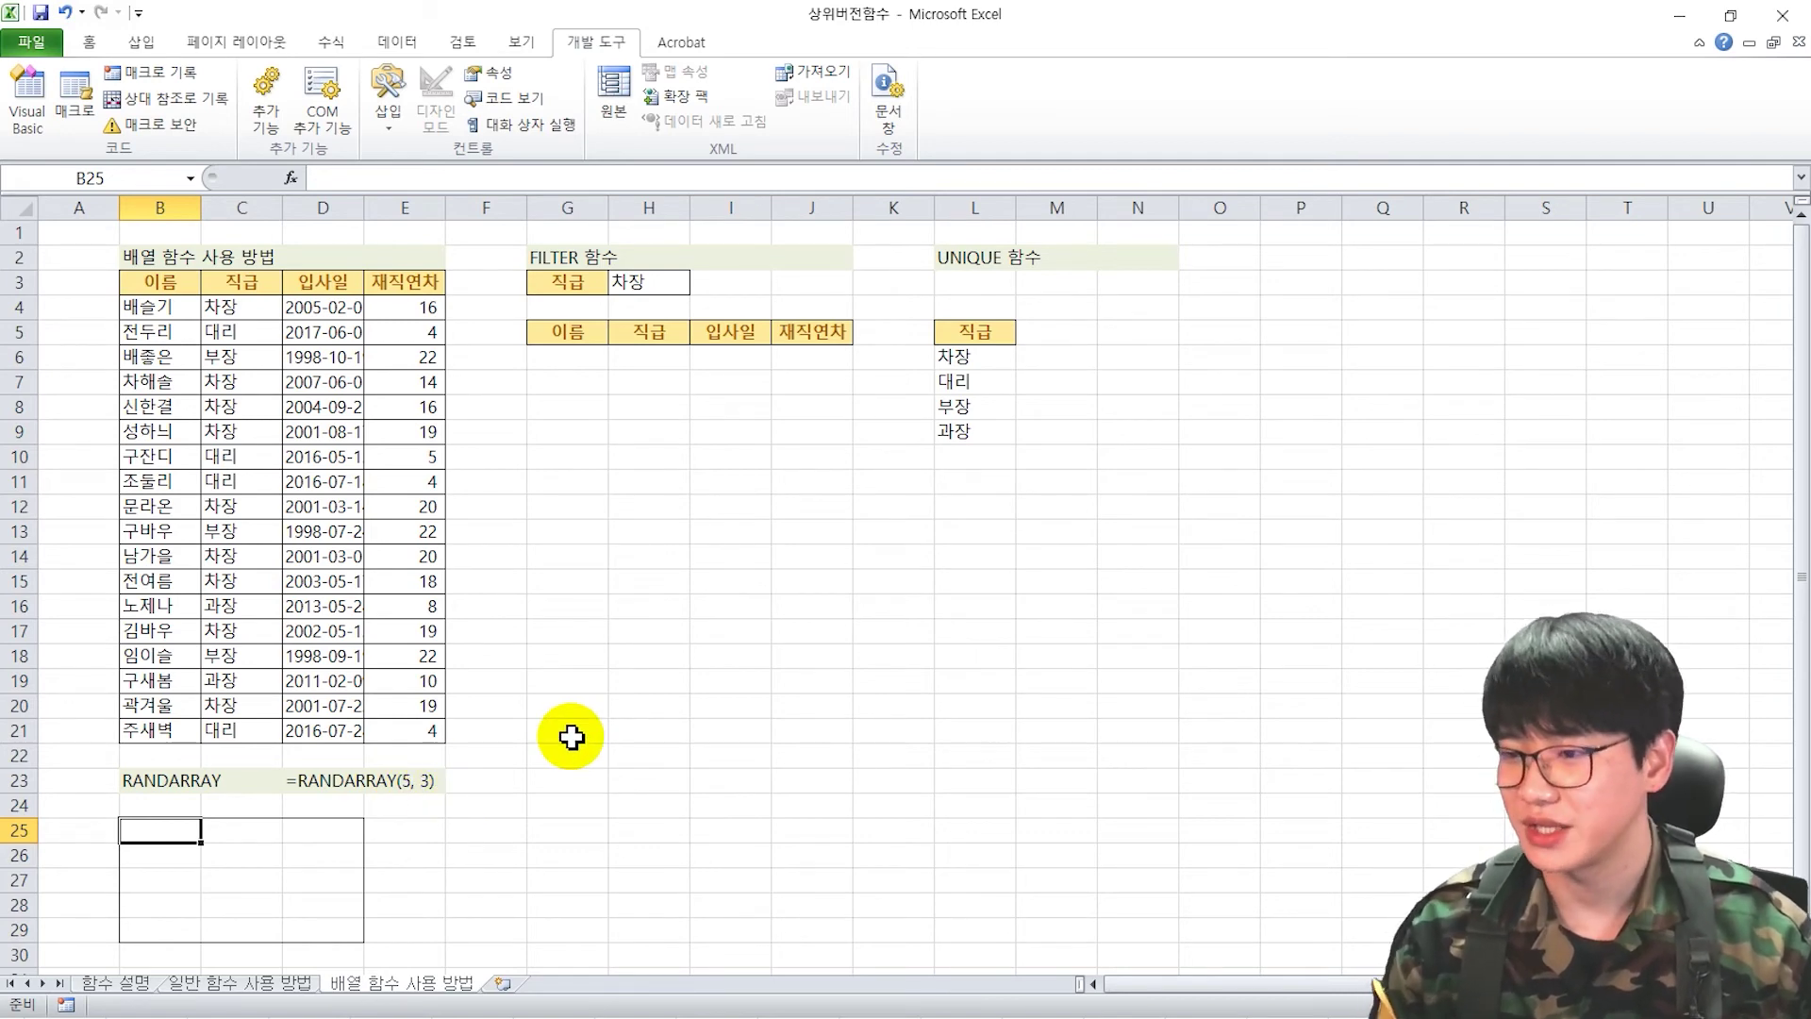
text(=rand)
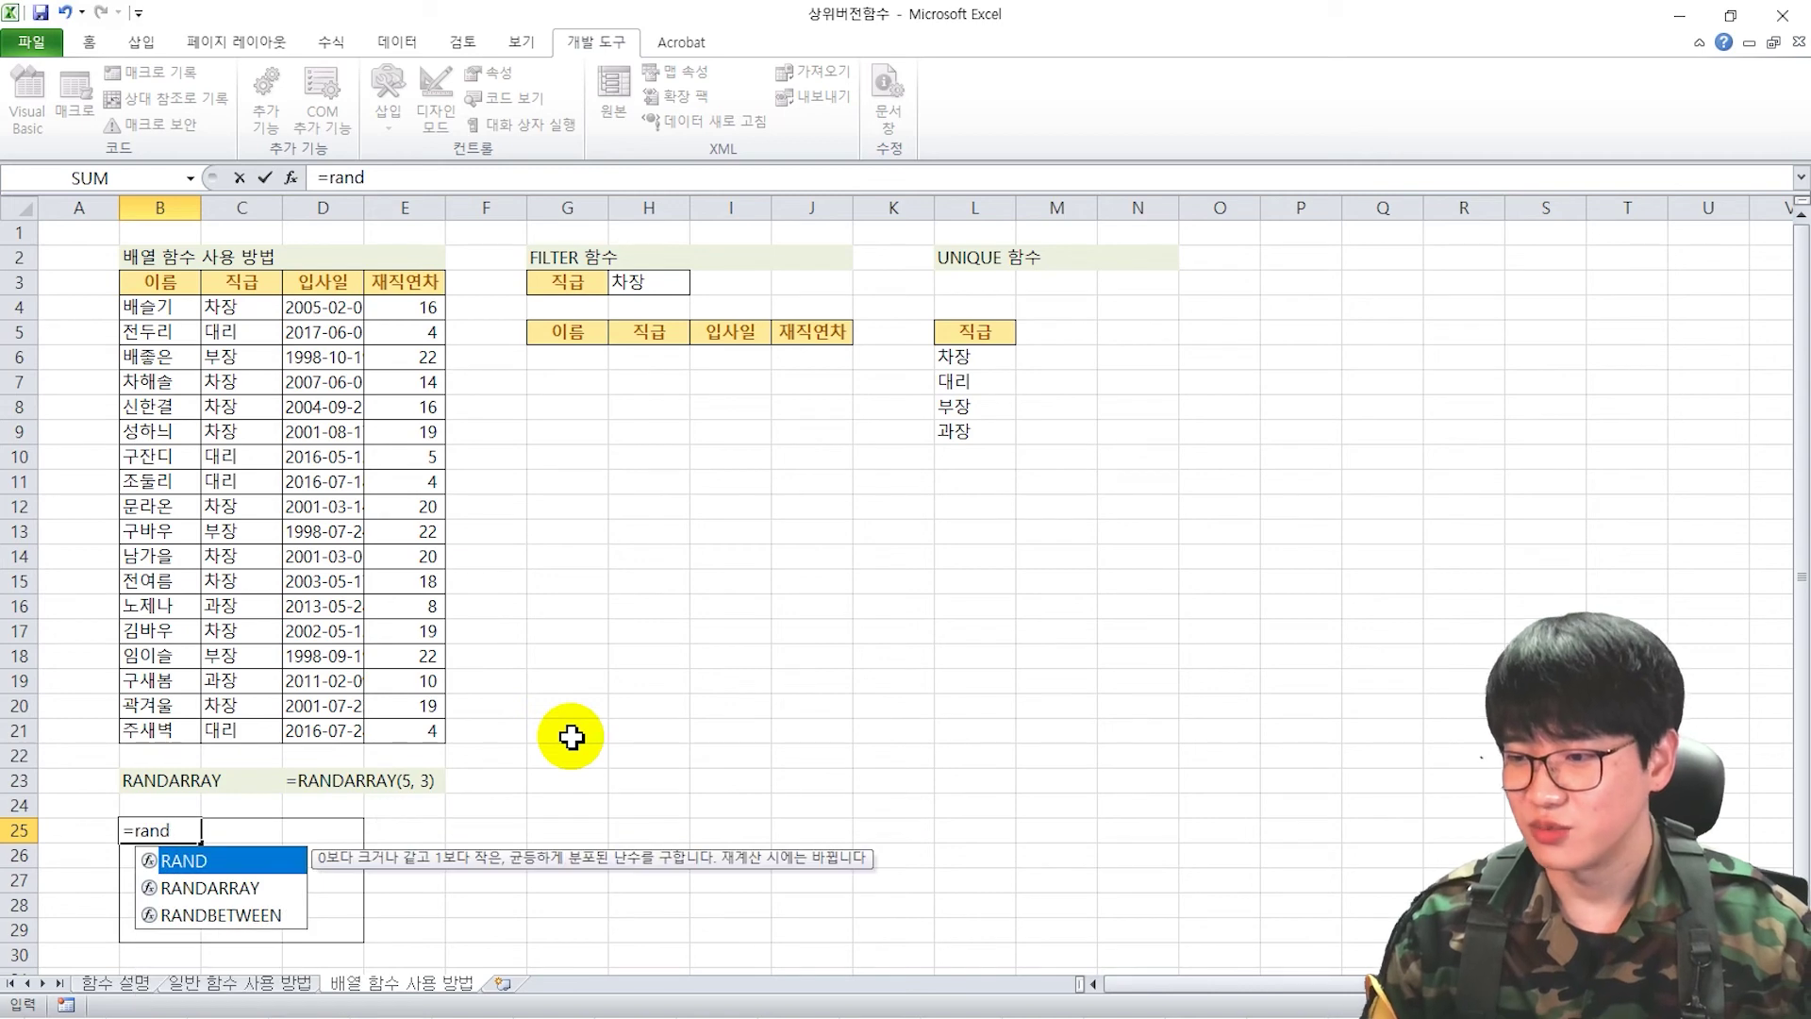
key(Down)
key(Tab)
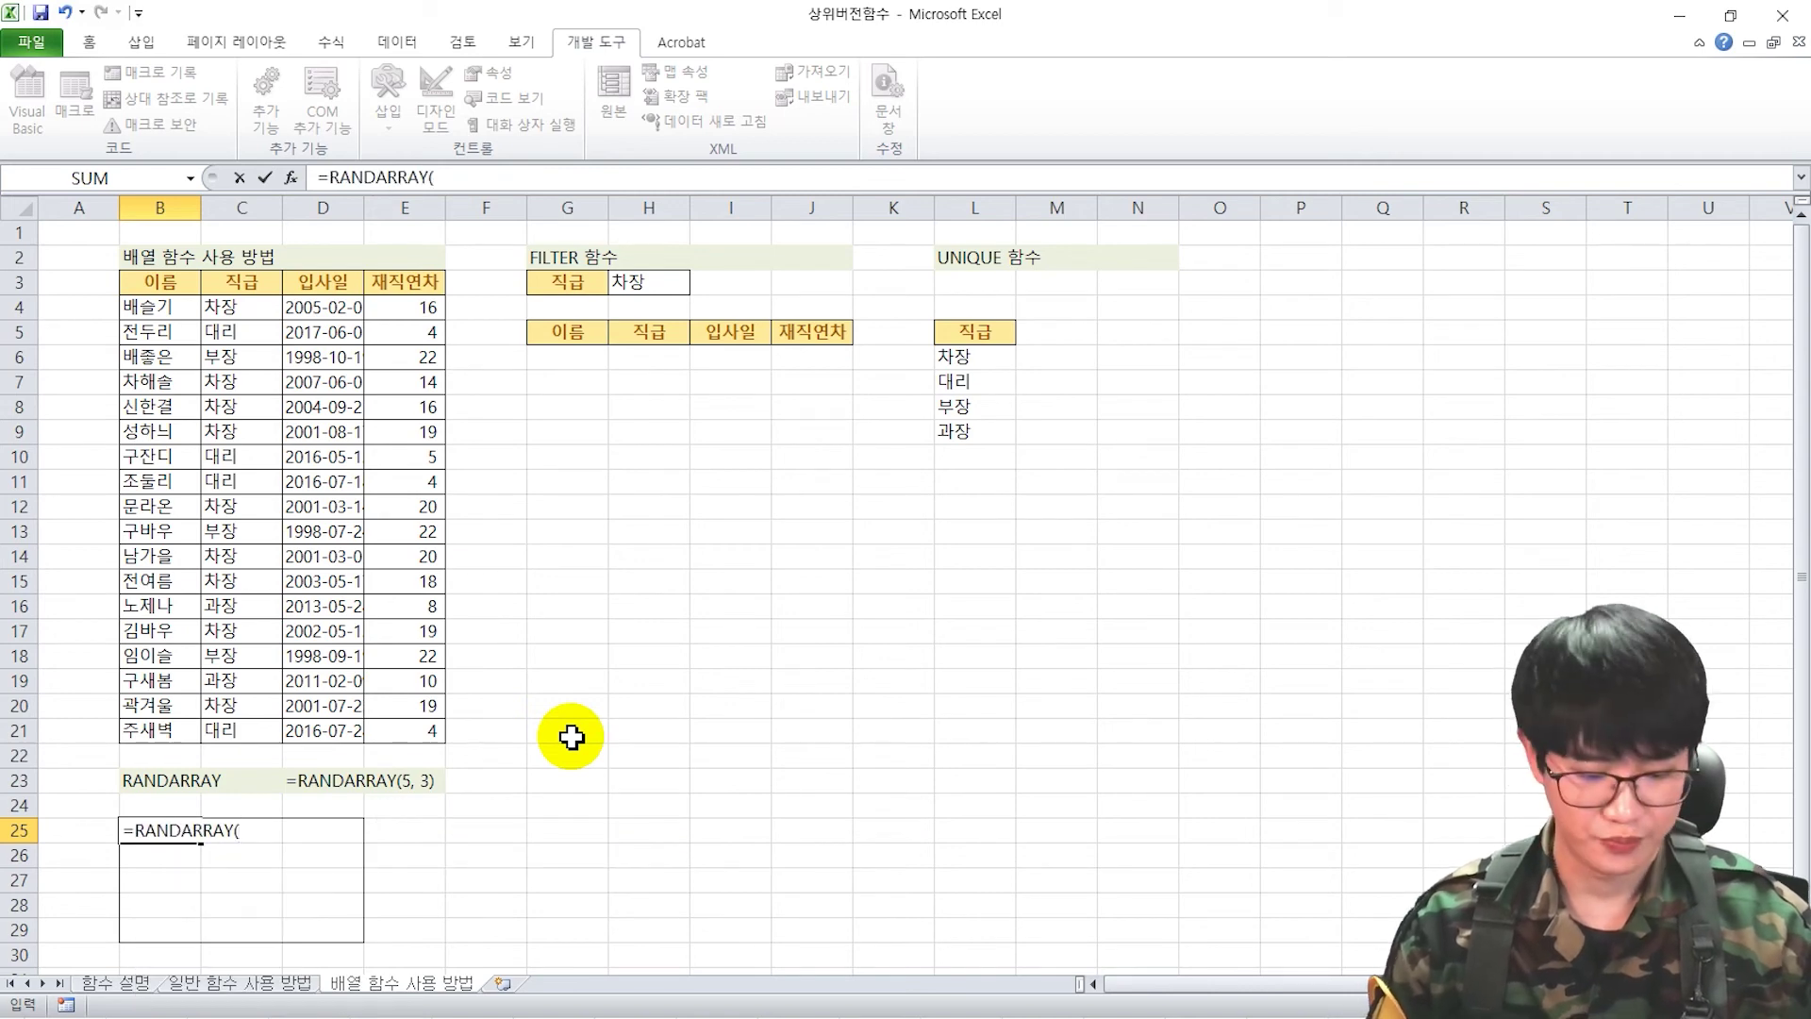
text(5,3)
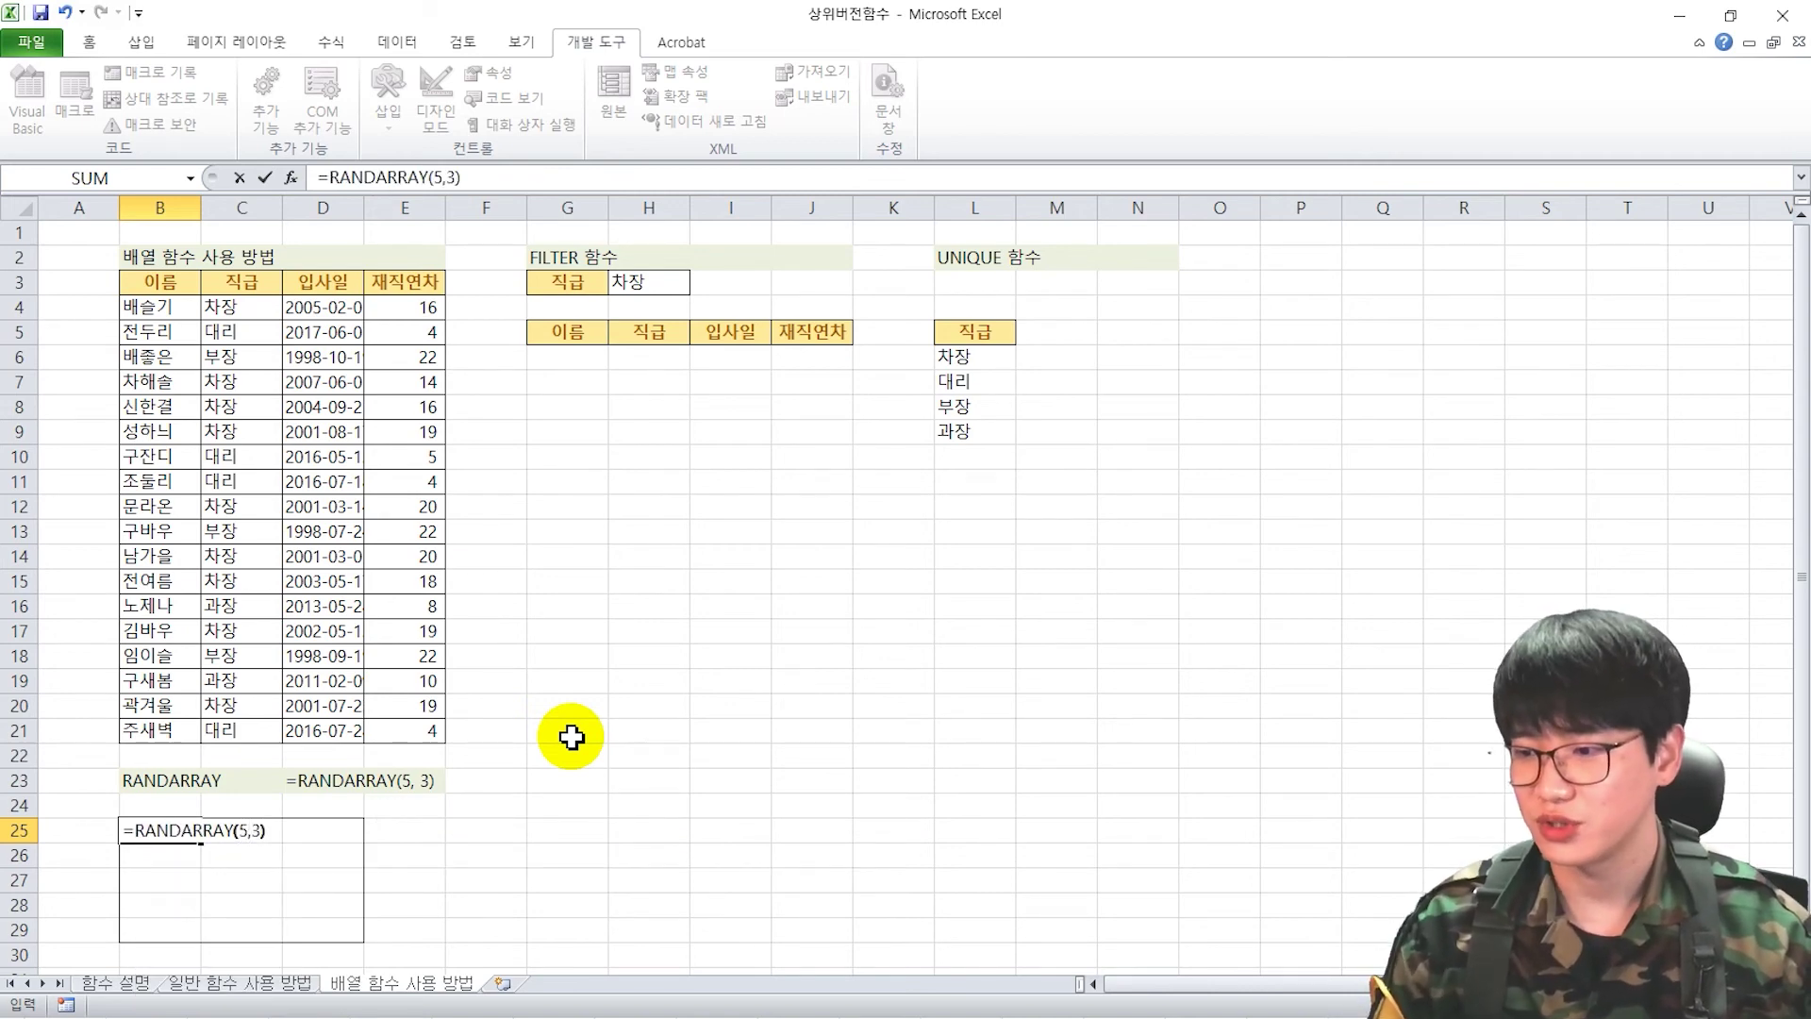
key(Return)
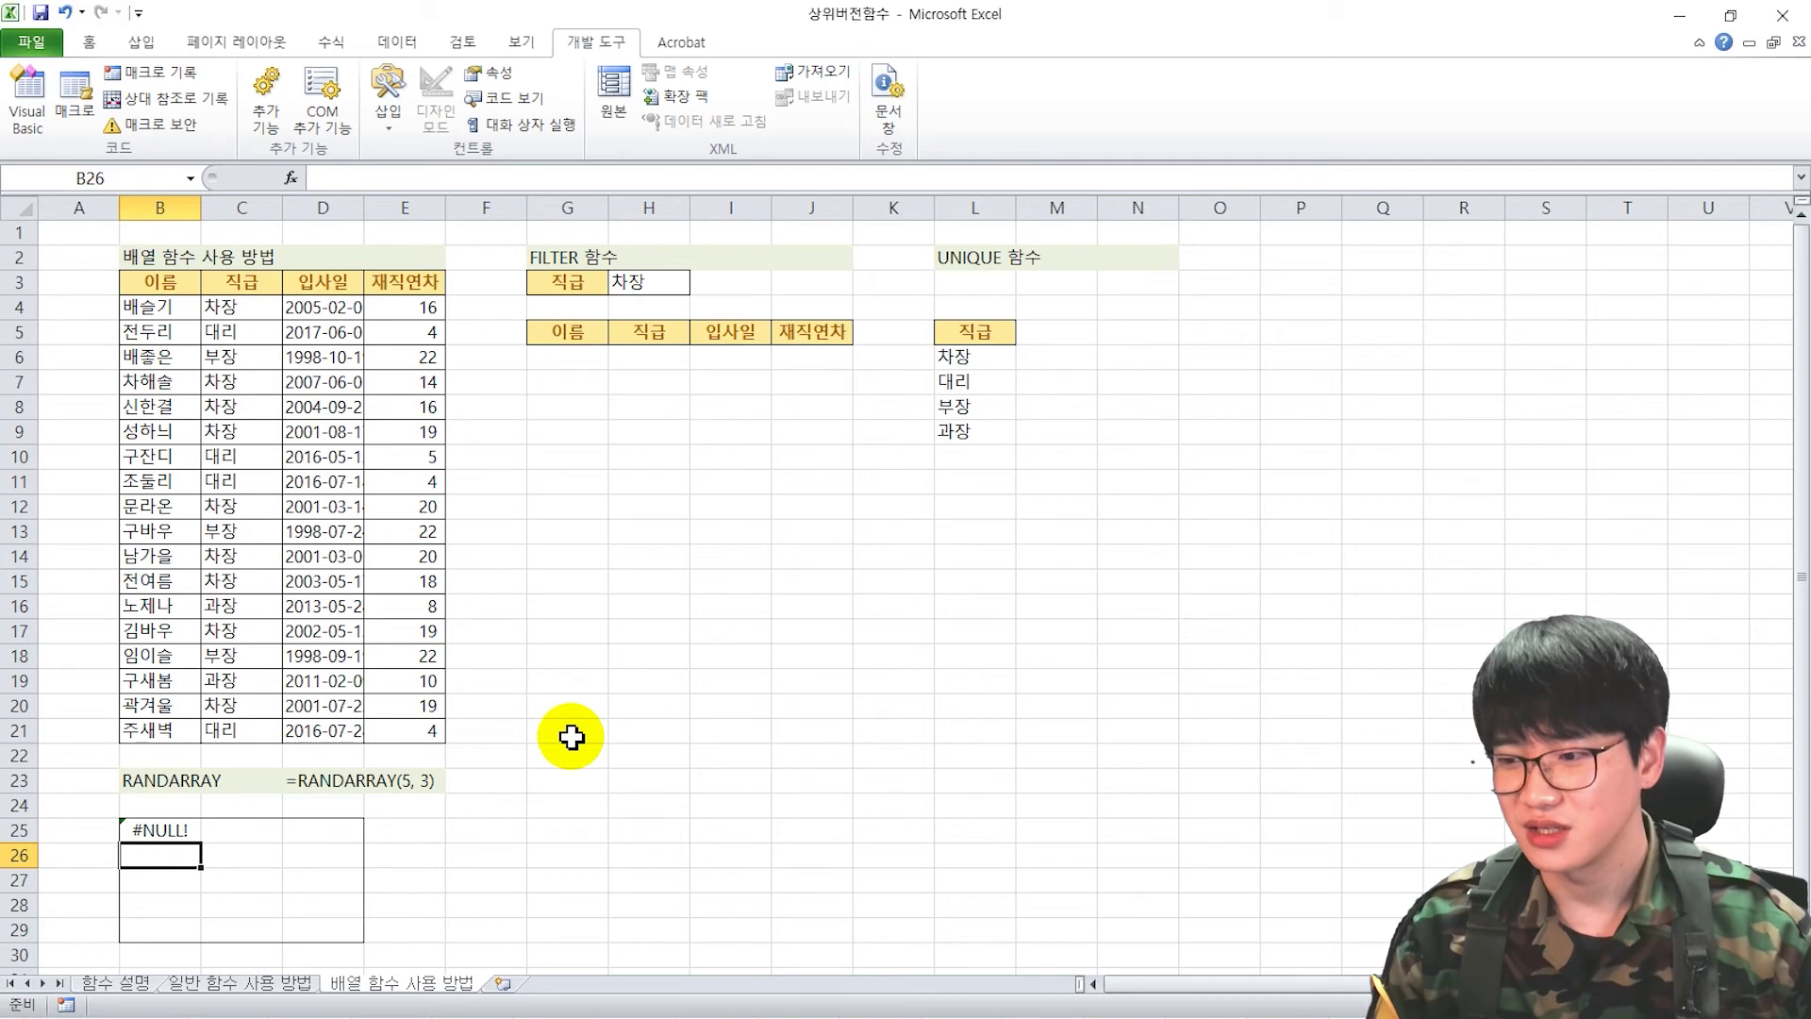
Step: Re-enter the RANDARRAY formula as an array formula over B25:D29, and clear the array's contents
key(Up)
drag(180, 832, 315, 937)
click(471, 177)
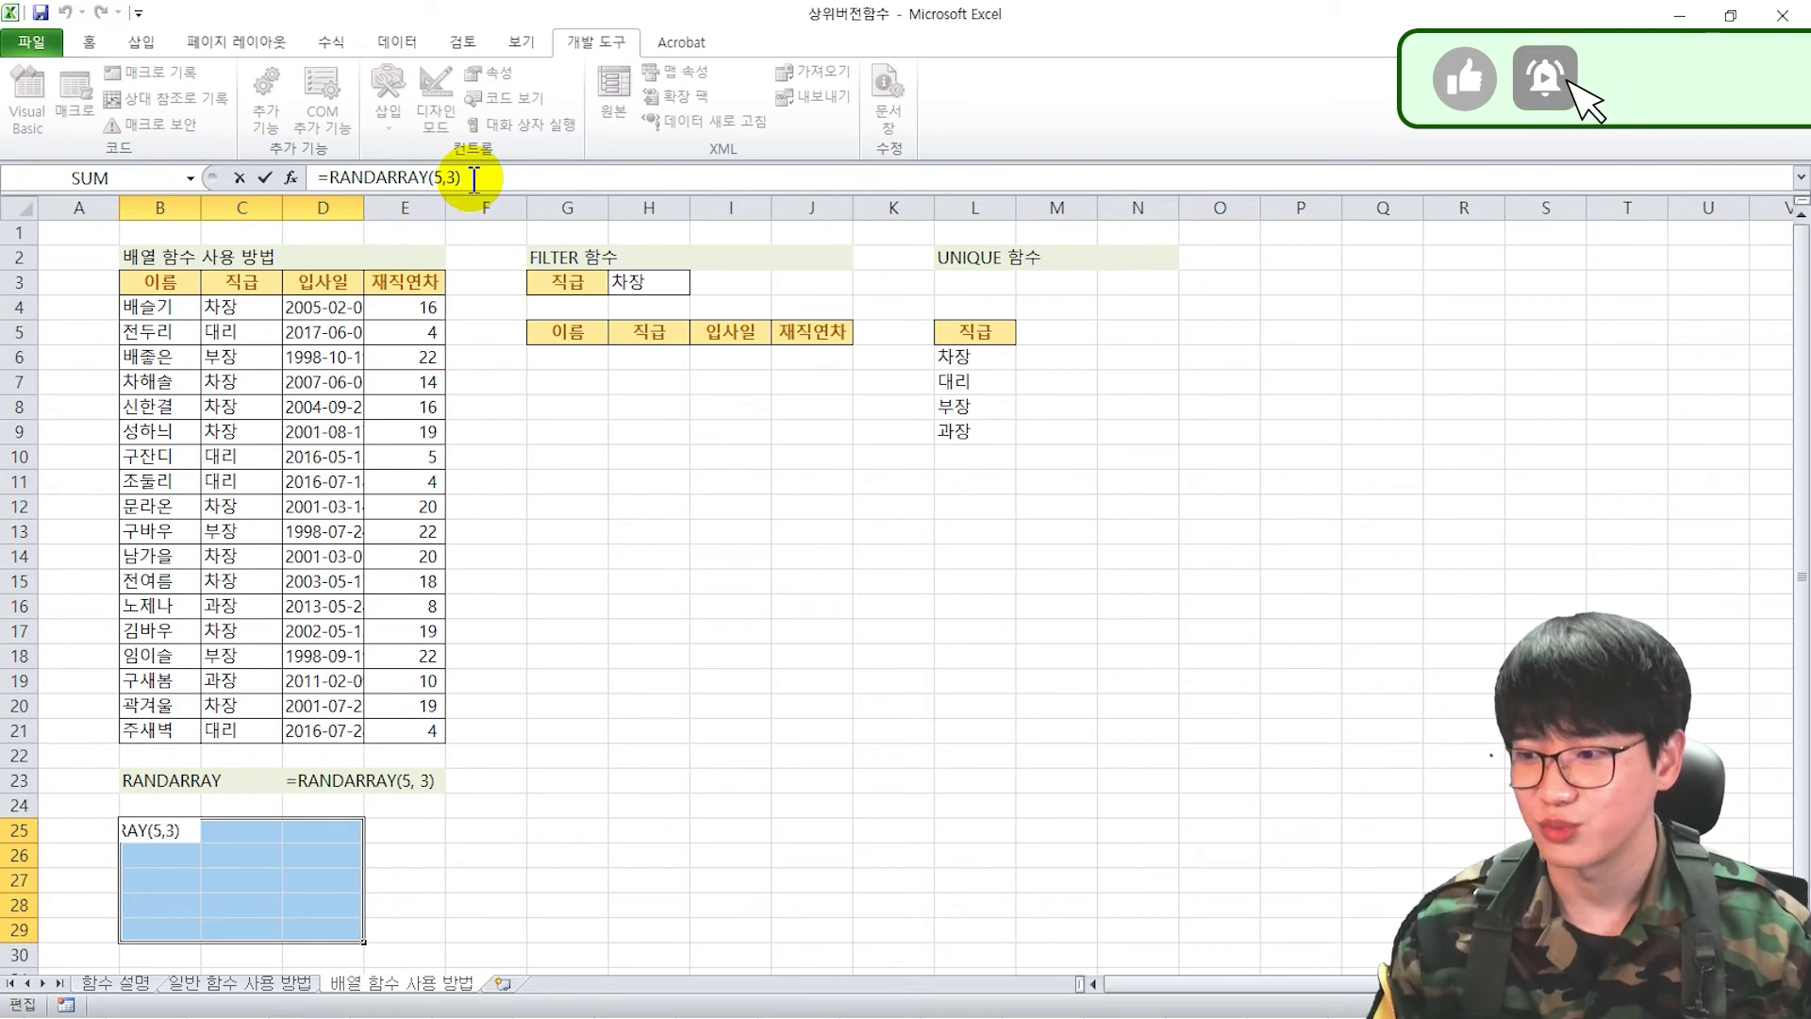
key(ctrl+shift+Return)
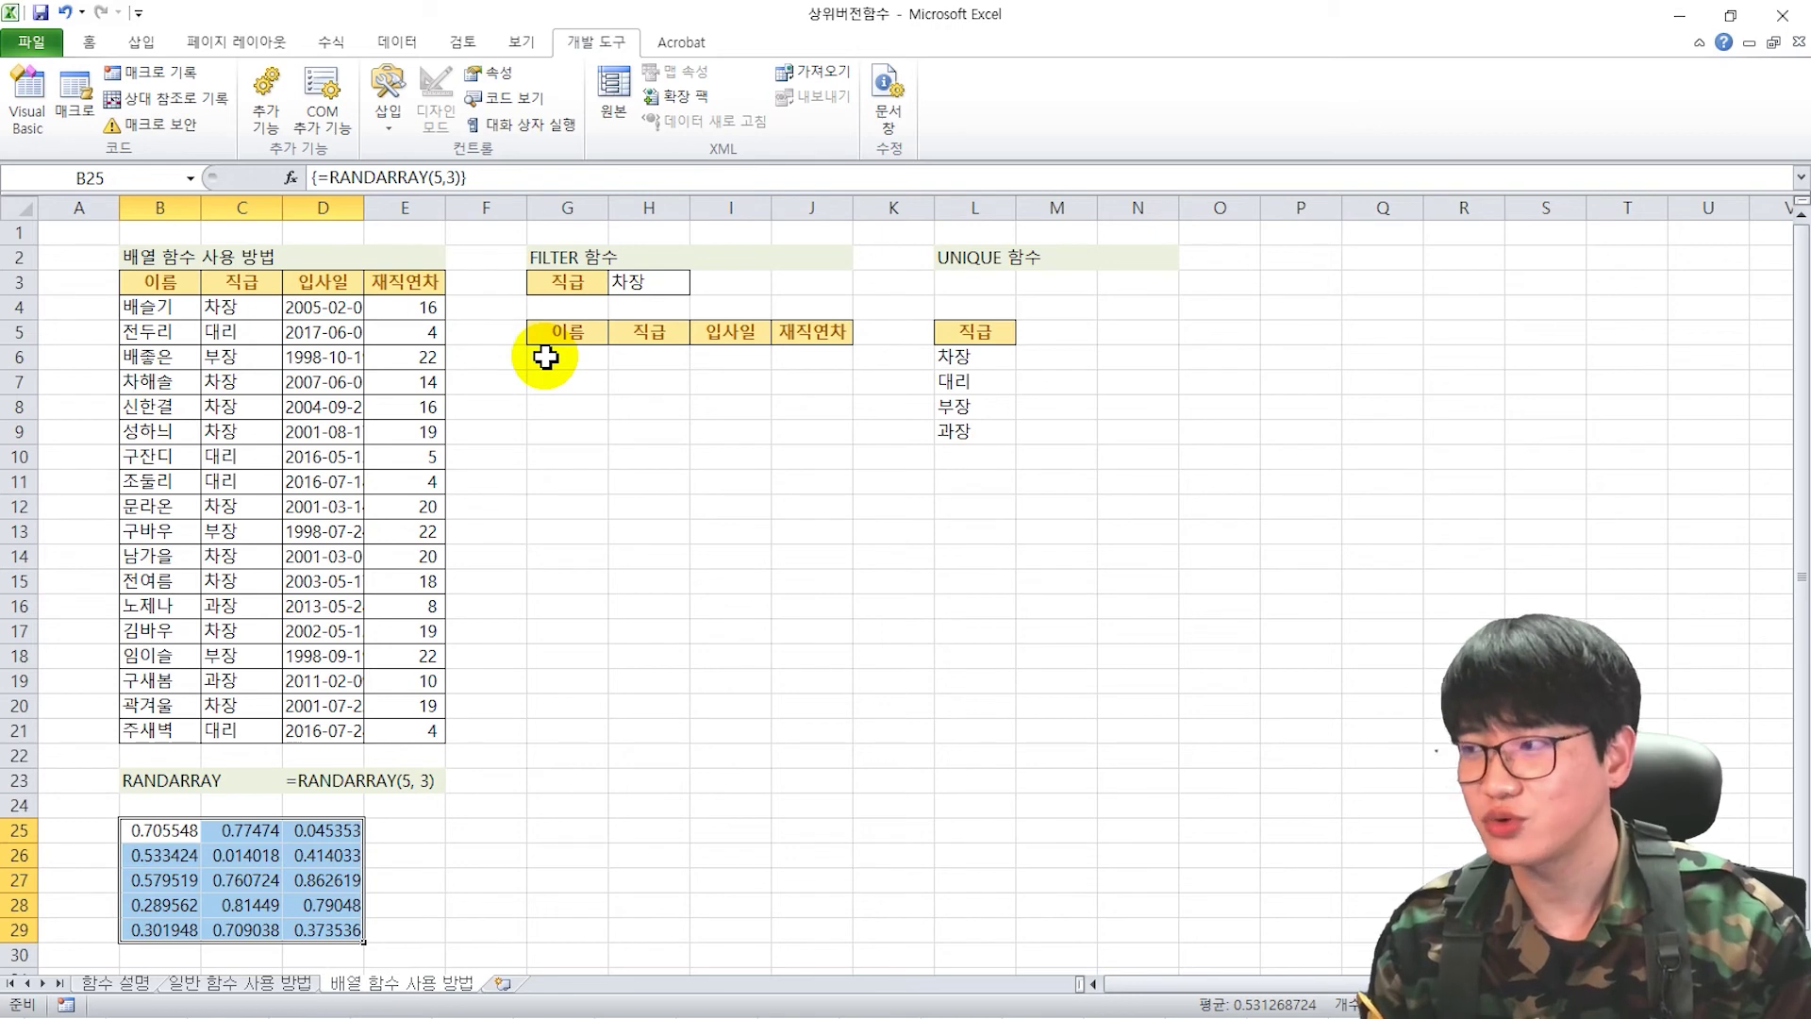
key(Delete)
Step: Clear the existing job-title list under the UNIQUE heading and enter =UNIQUE(C4:C21) as an array formula over L6:L23
click(976, 356)
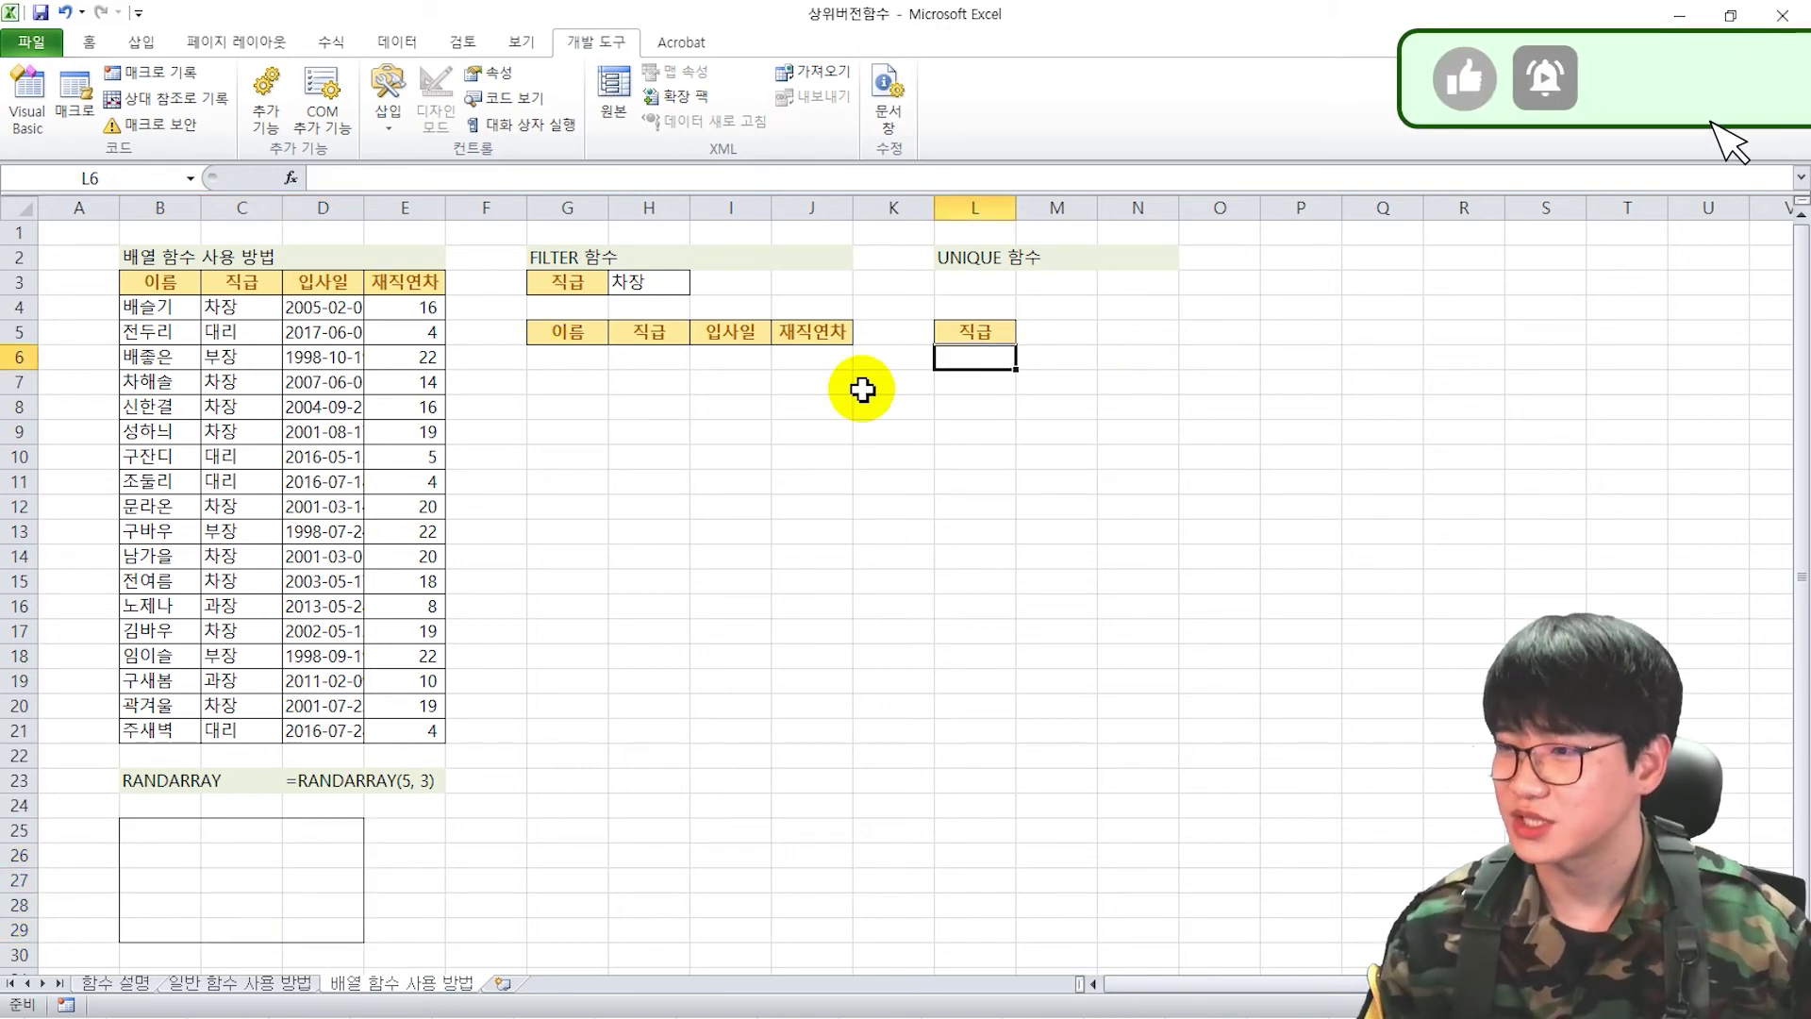
drag(974, 366, 990, 789)
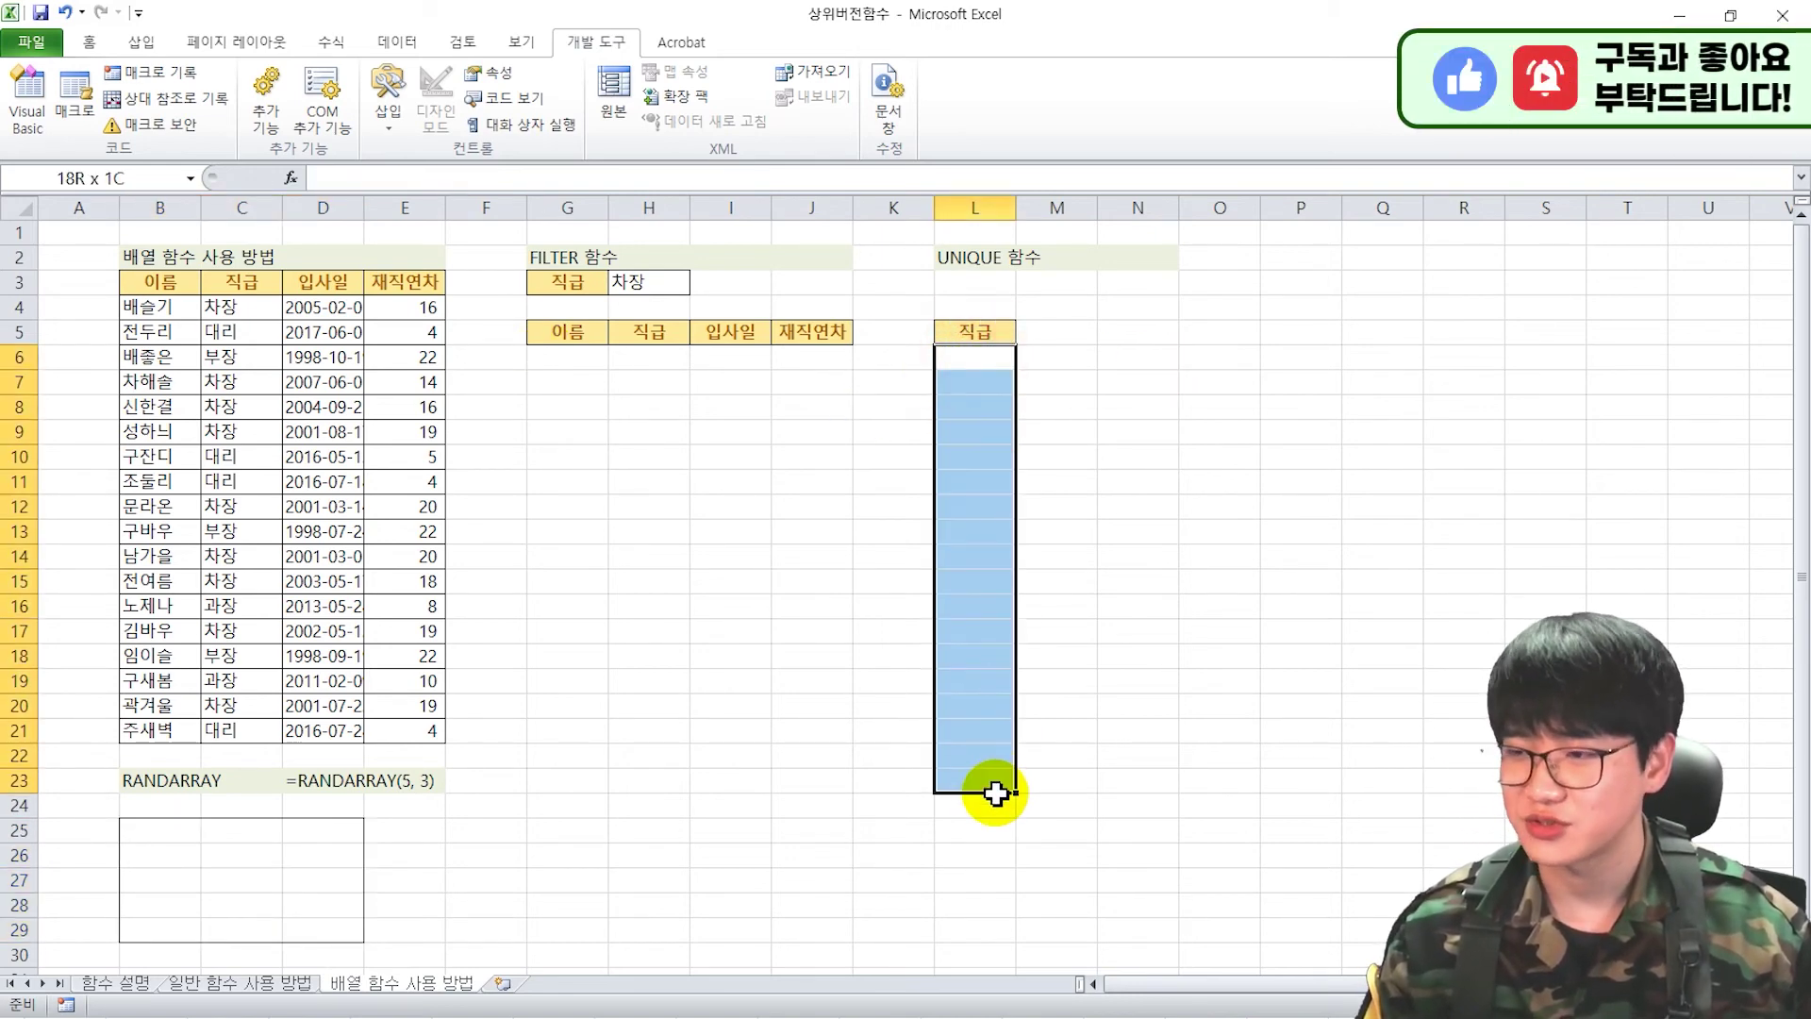
text(=)
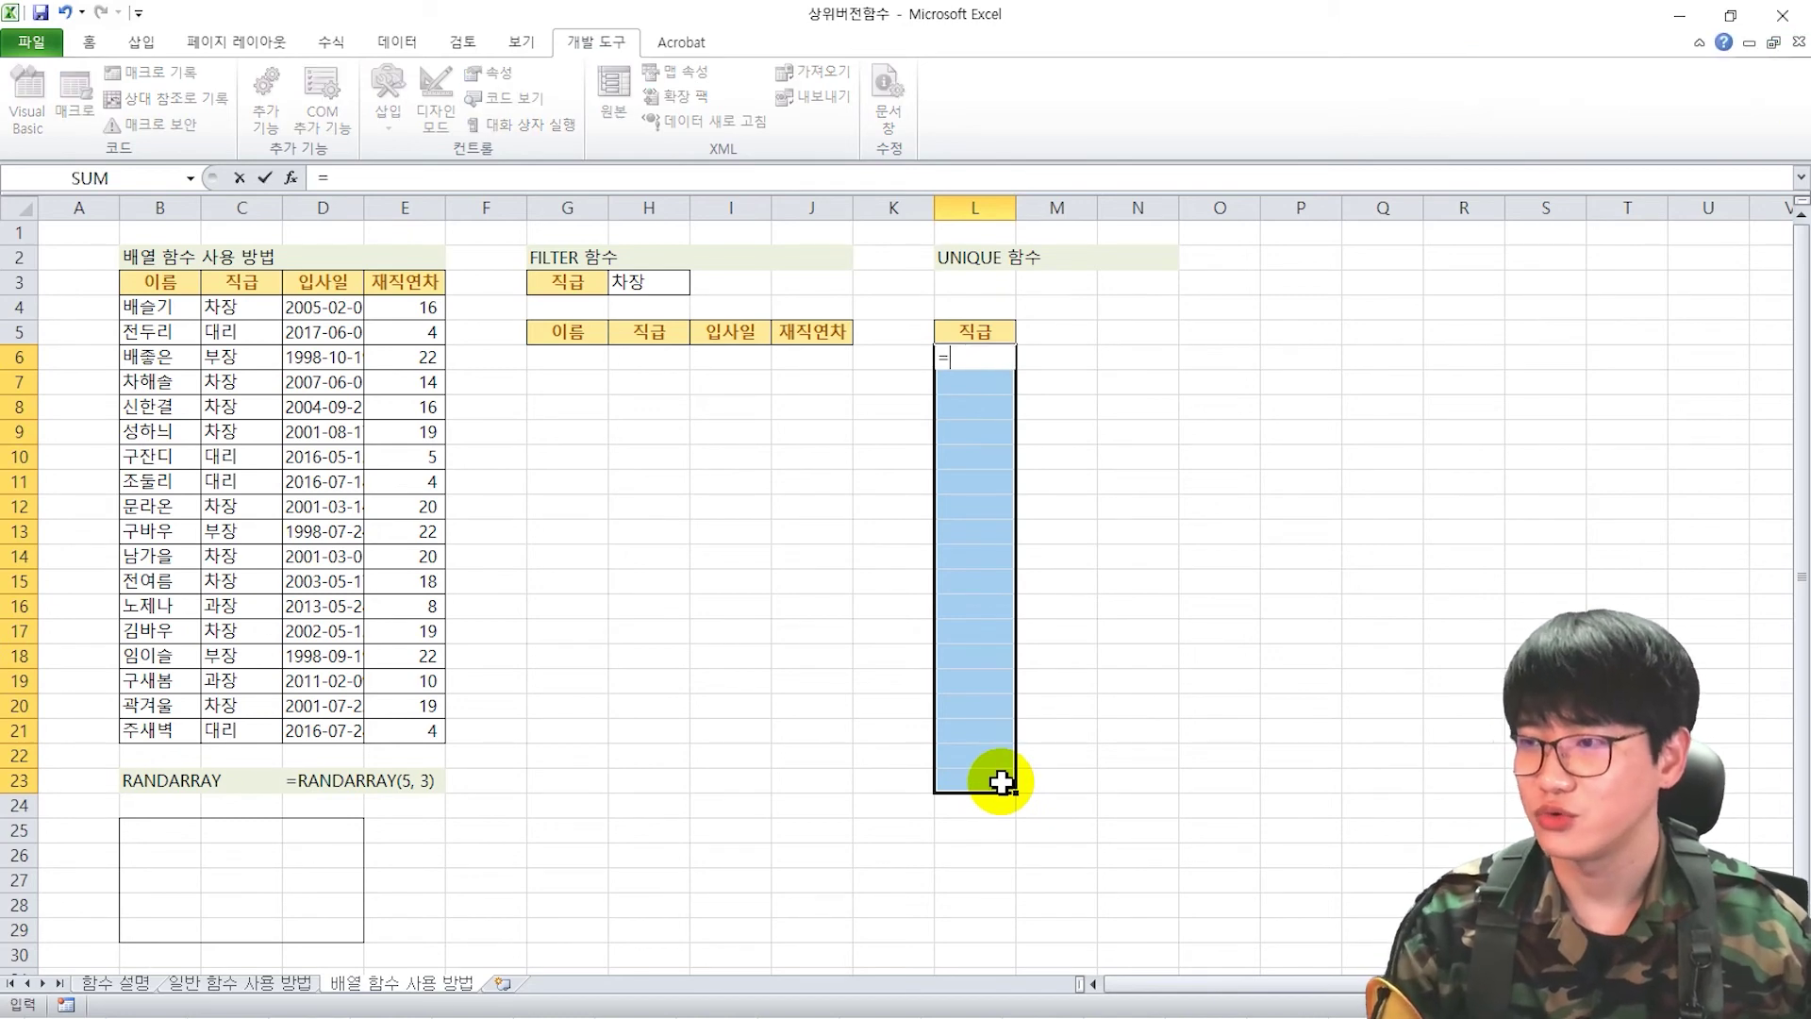
text(unique)
key(Tab)
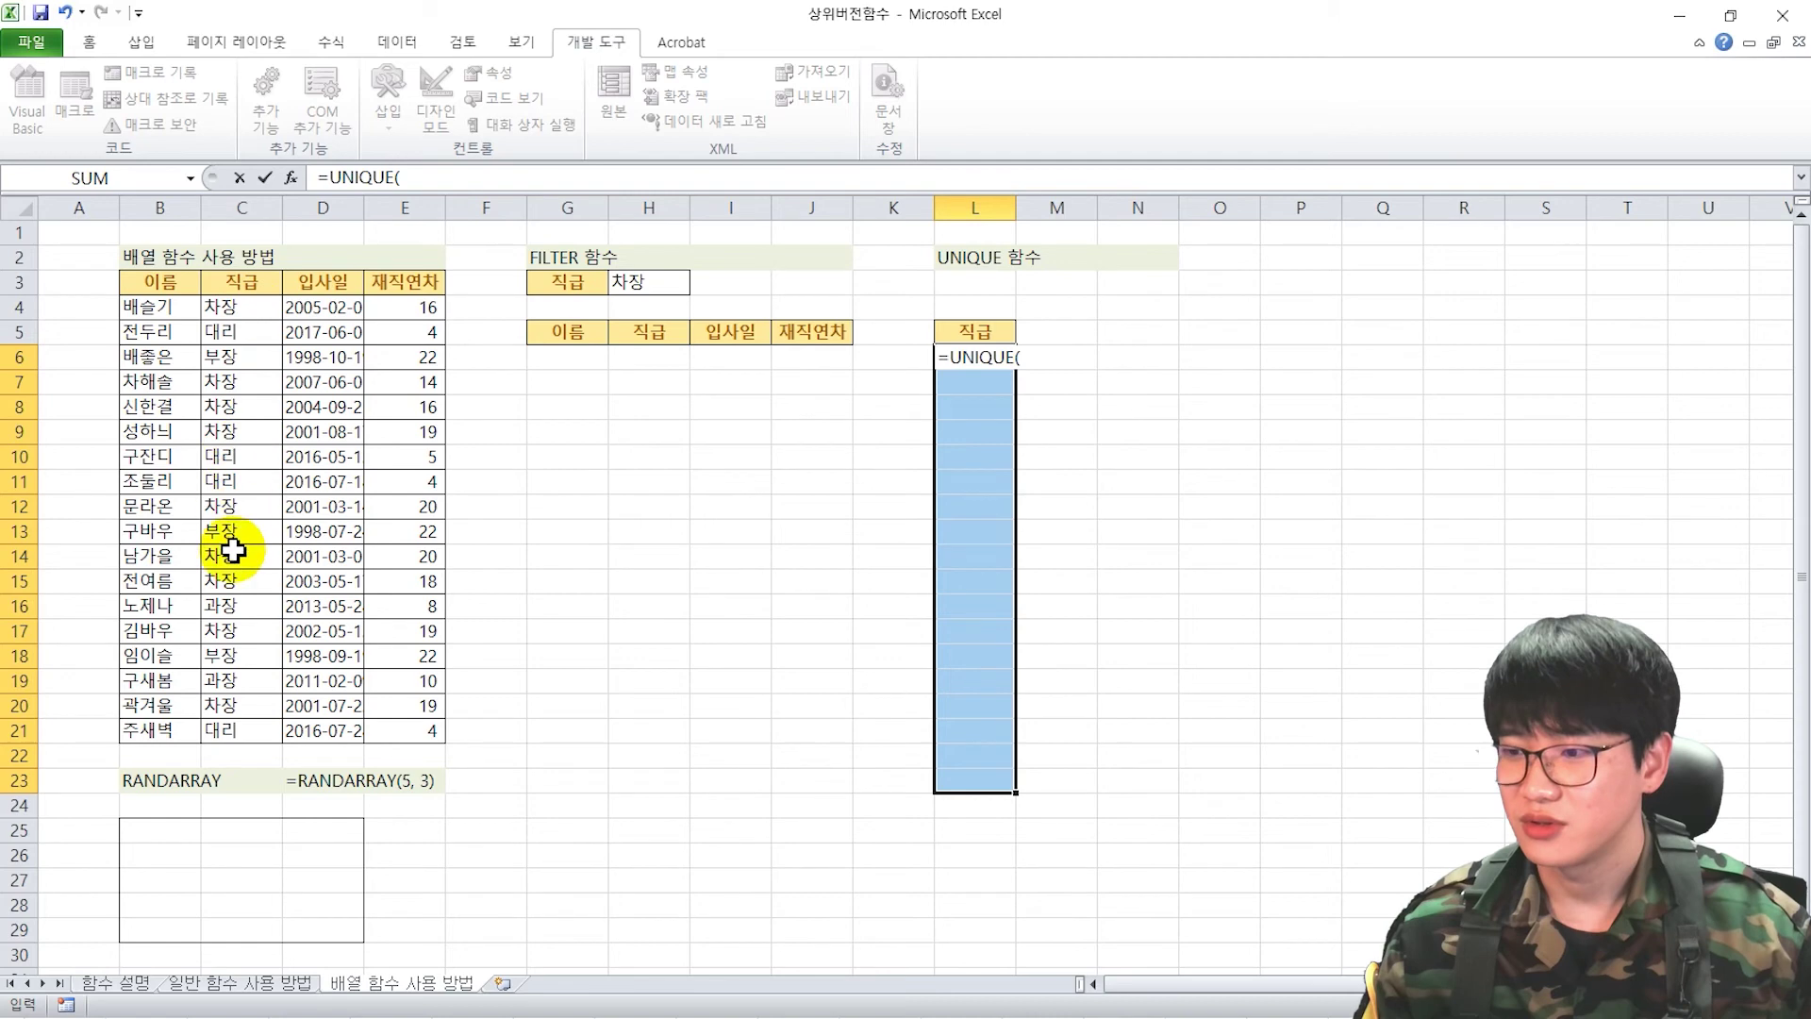
drag(238, 307, 235, 718)
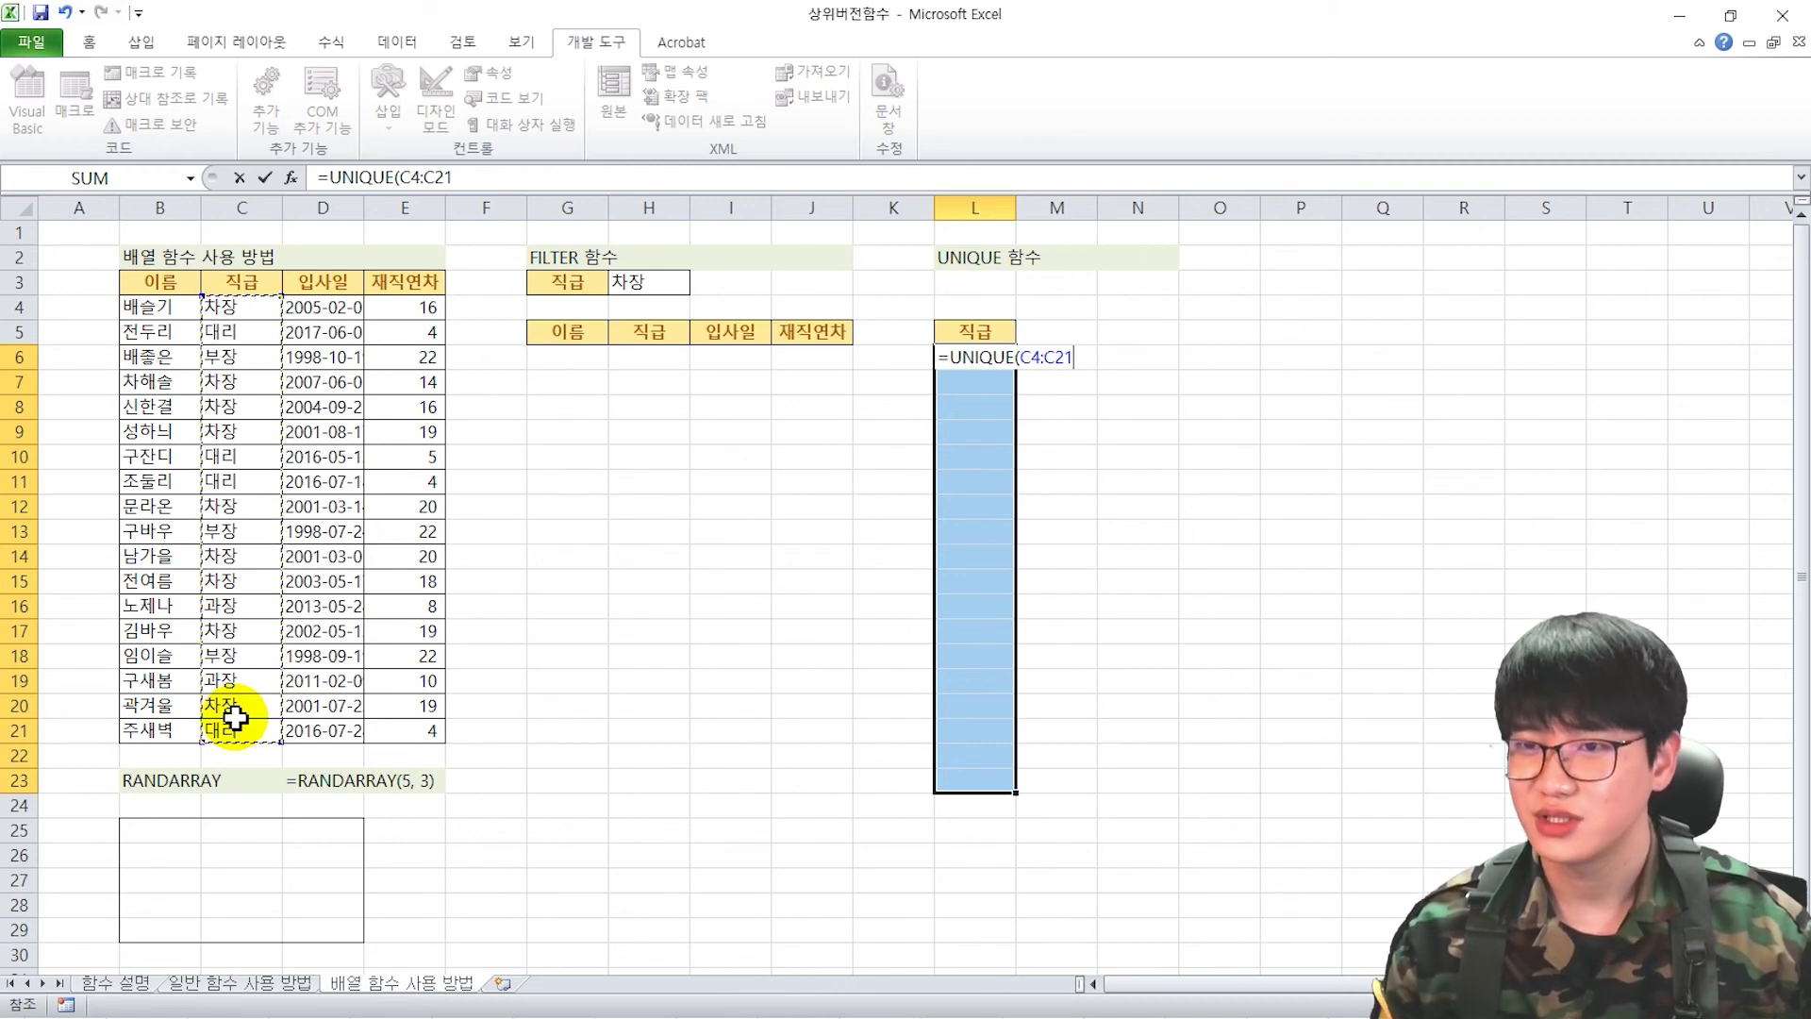
text())
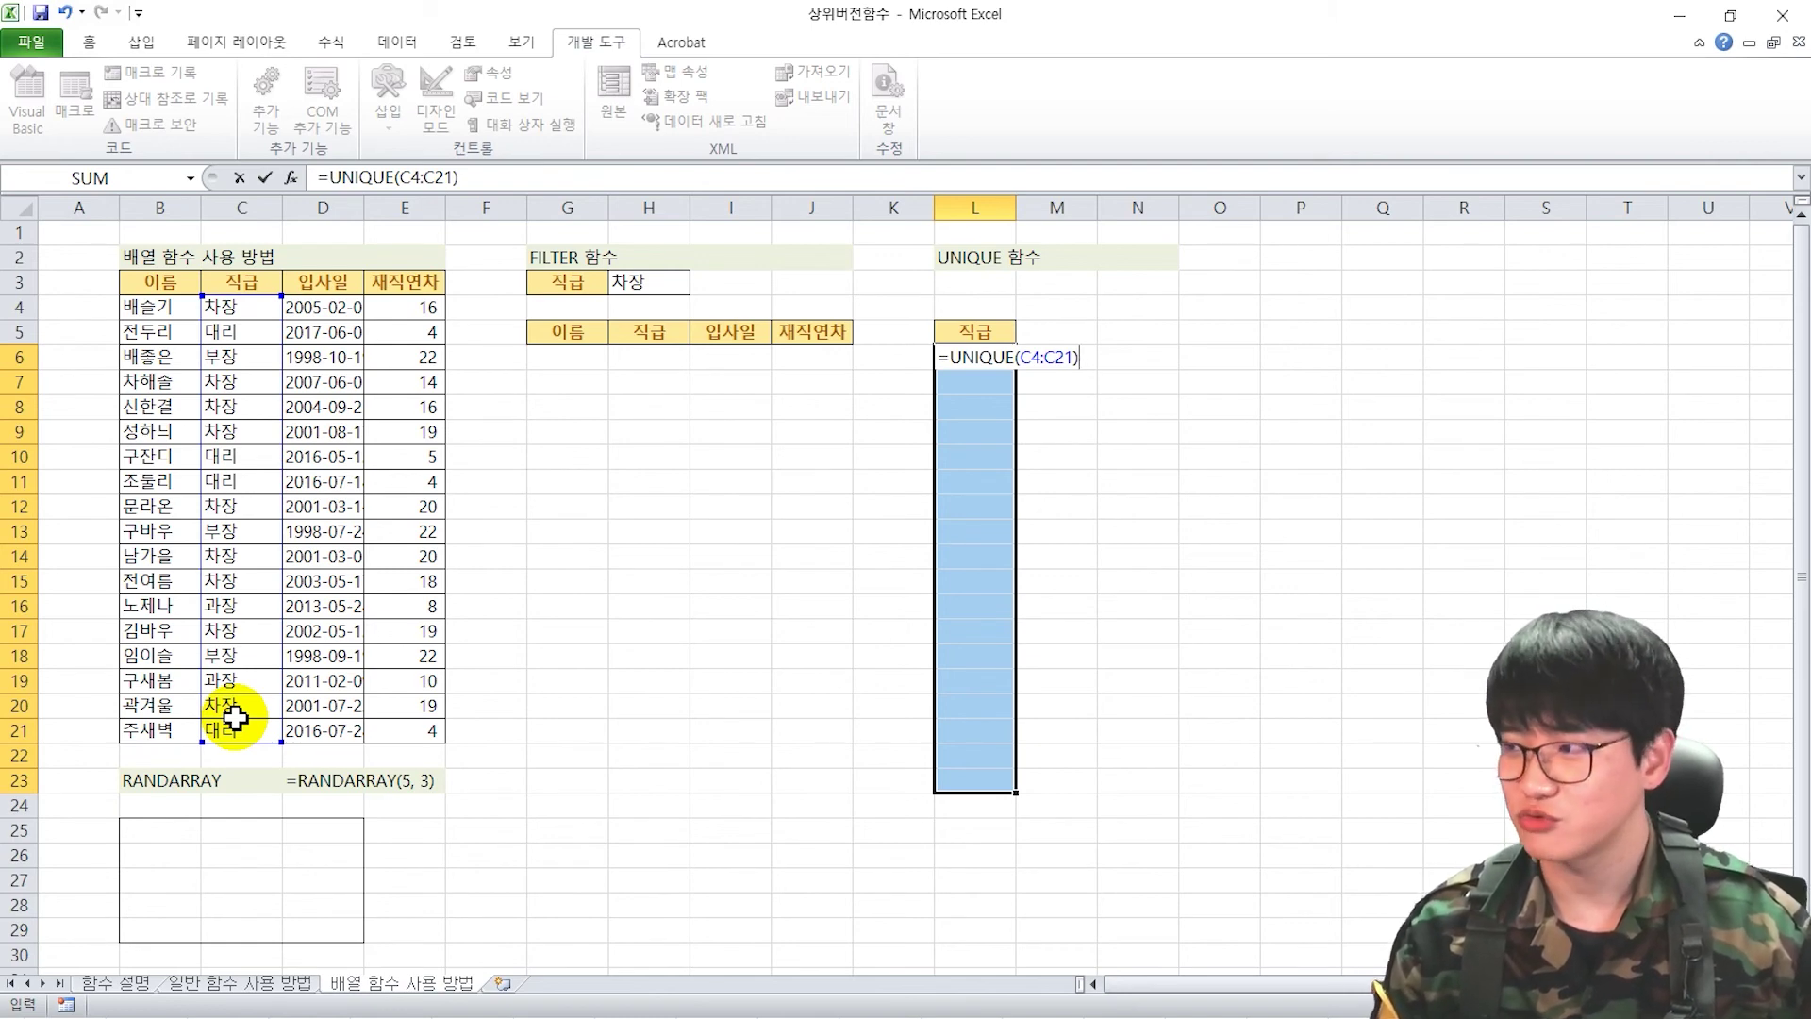
key(ctrl+shift+Return)
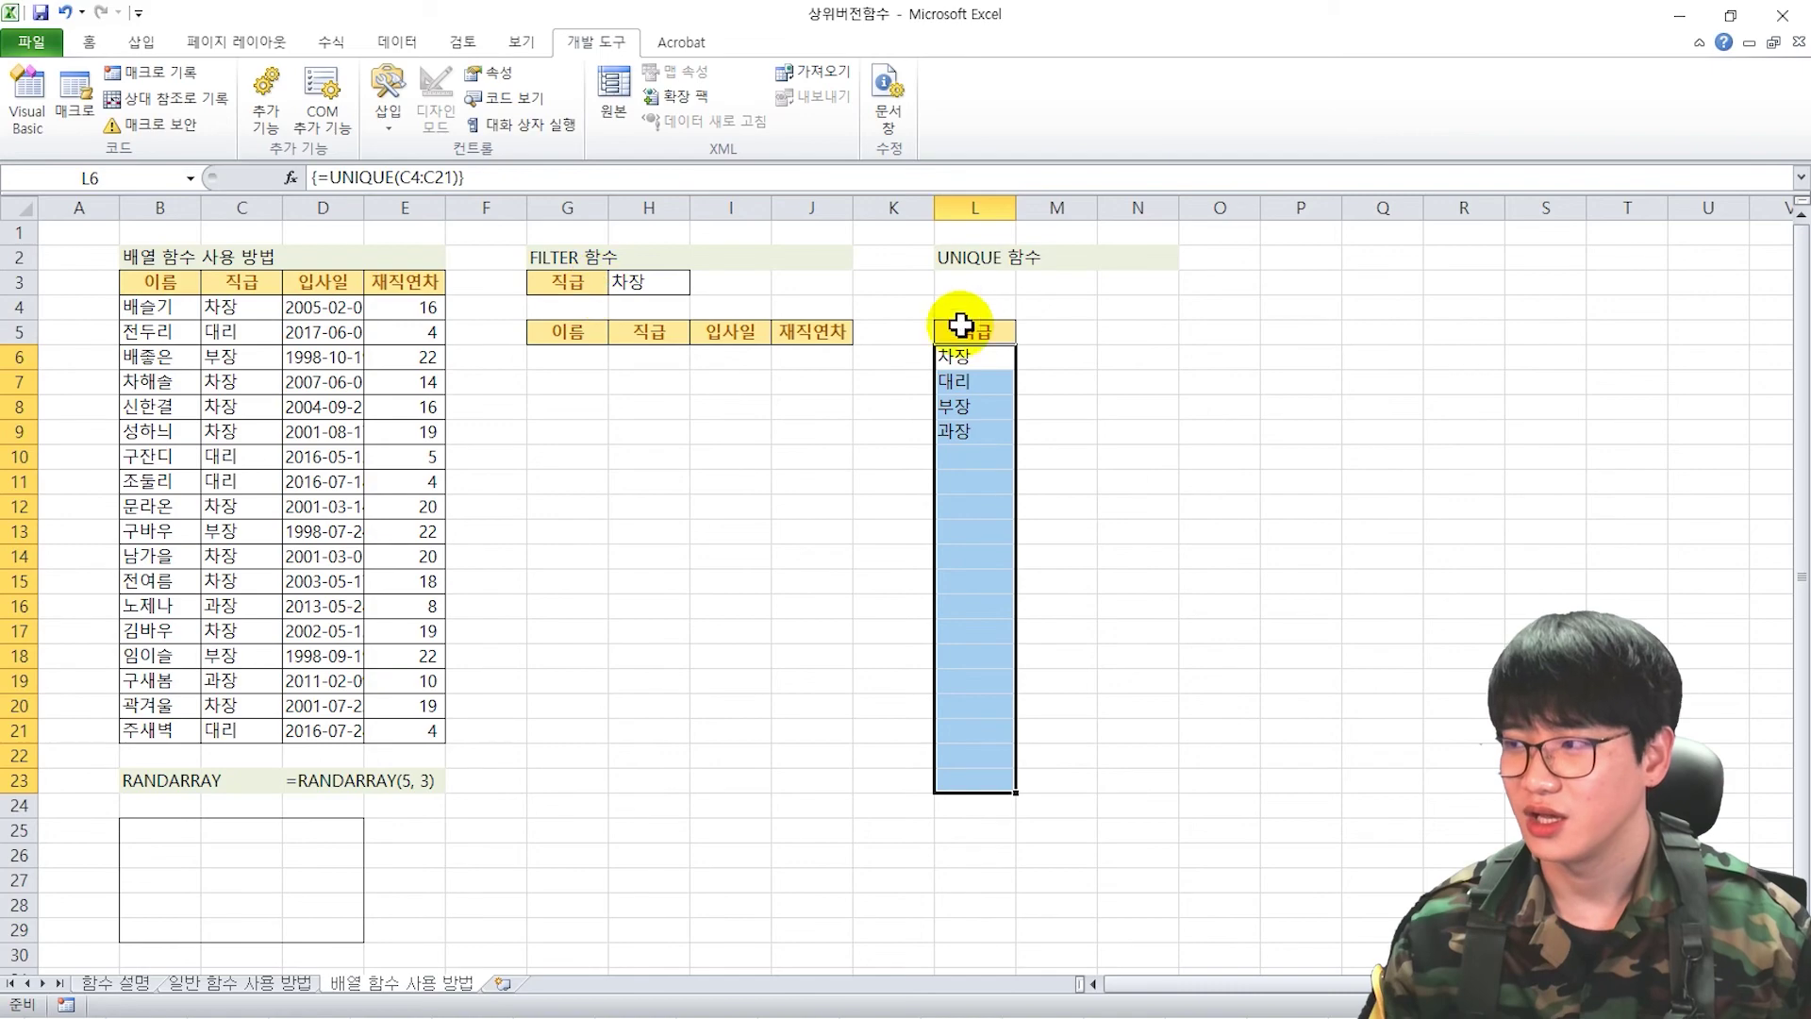
click(924, 429)
drag(987, 356, 985, 424)
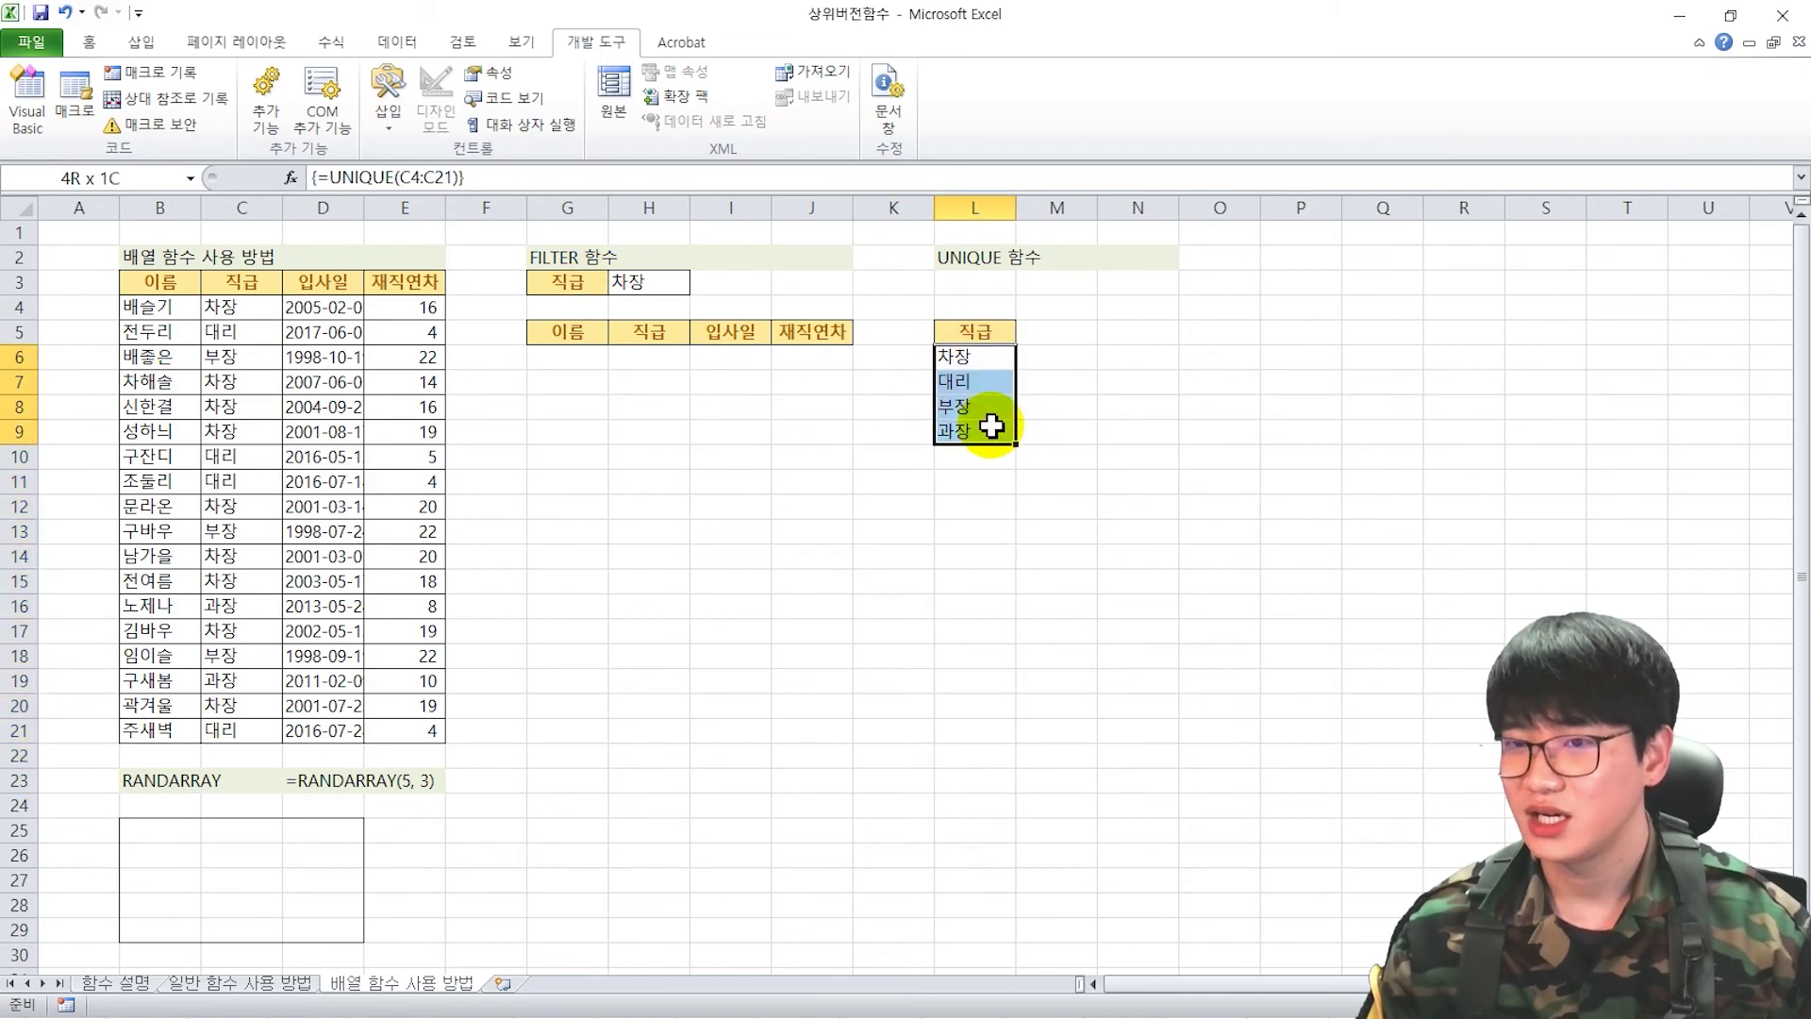
click(1224, 482)
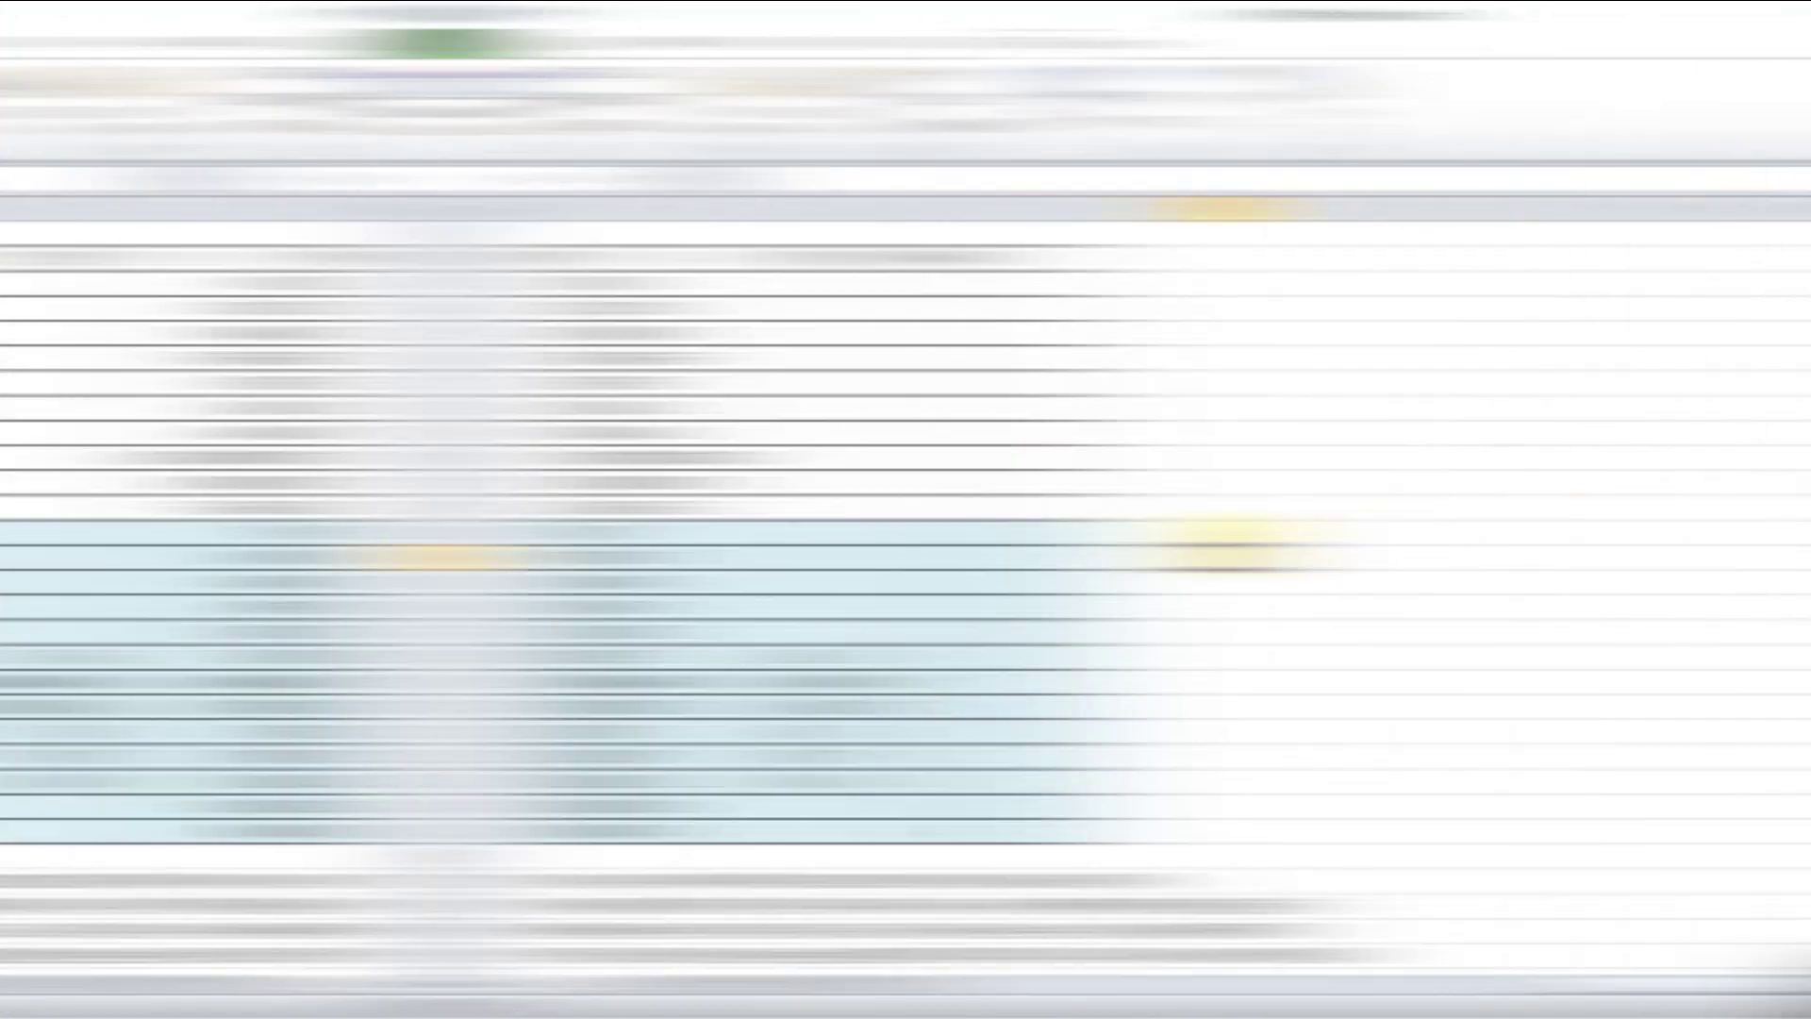